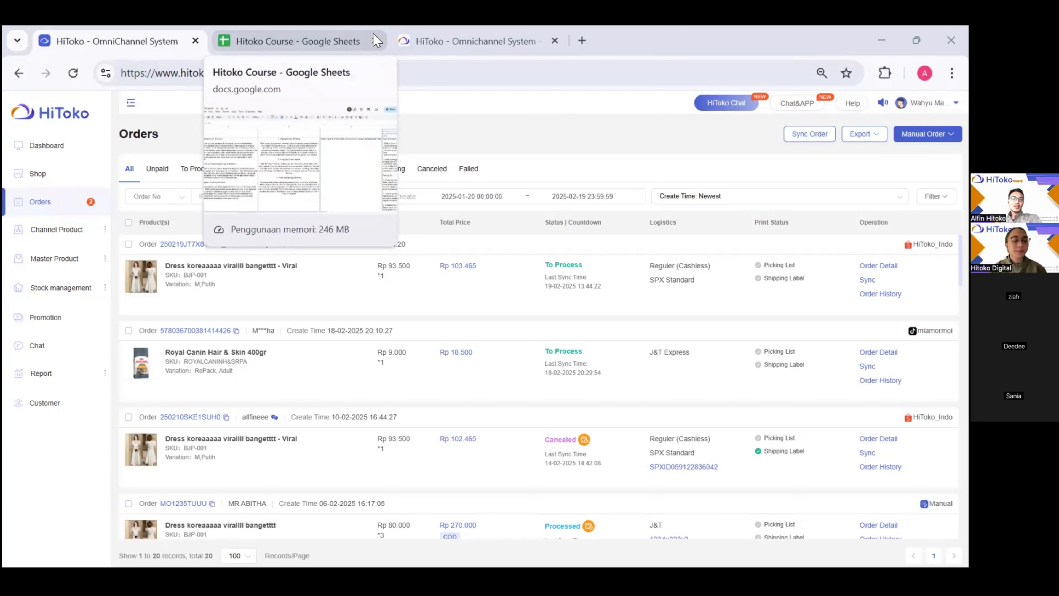
- Switch to the hitoko.co.id homepage tab showing its features section
left_click(476, 32)
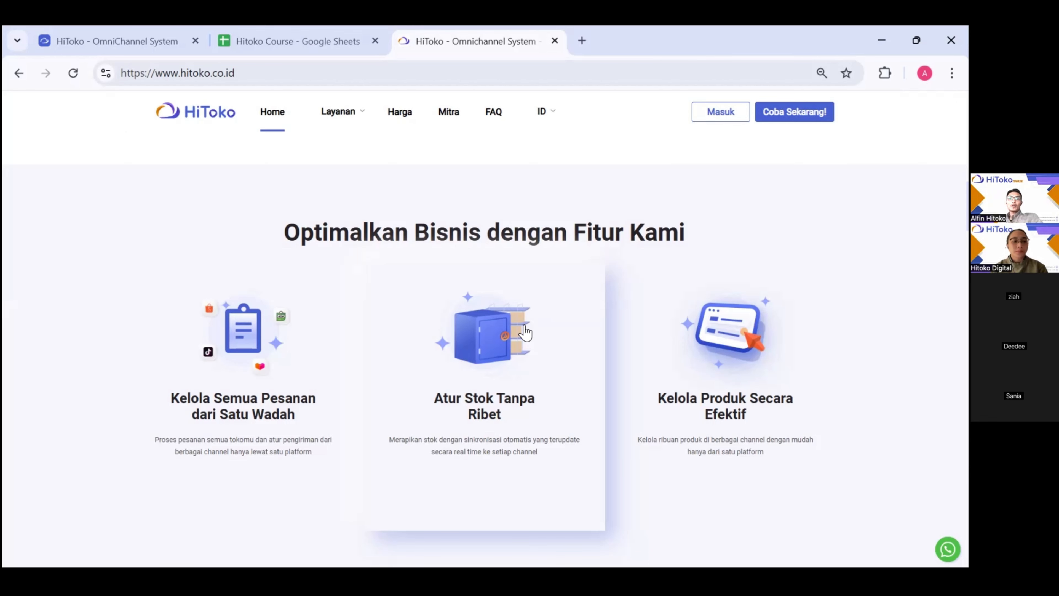
- Browse the homepage features, then return to the HiToko Orders page listing 20 orders
scroll(526, 333, "down", 1)
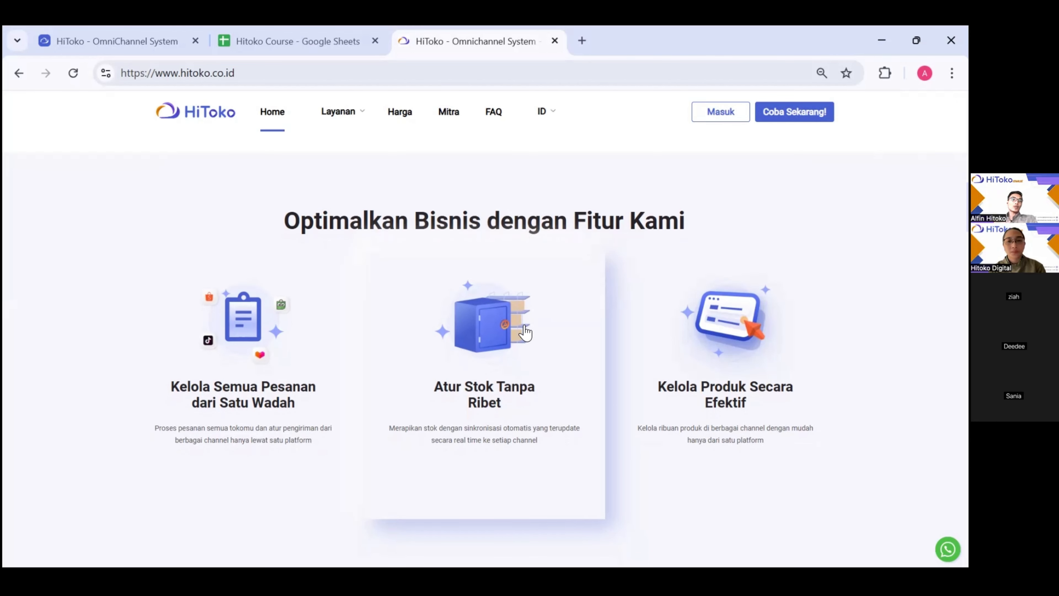
scroll(526, 333, "down", 1)
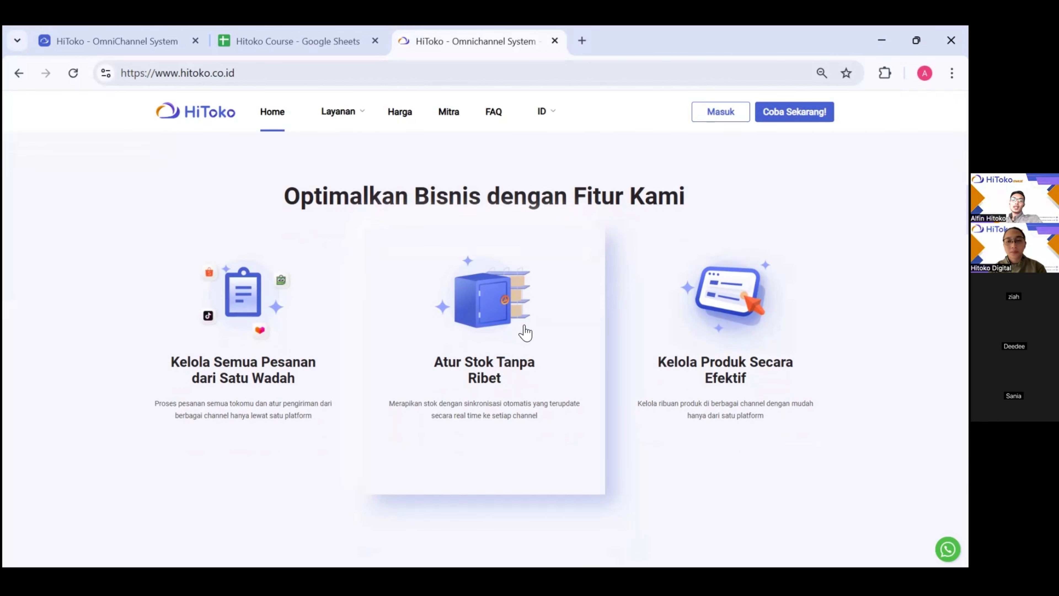
scroll(525, 332, "down", 1)
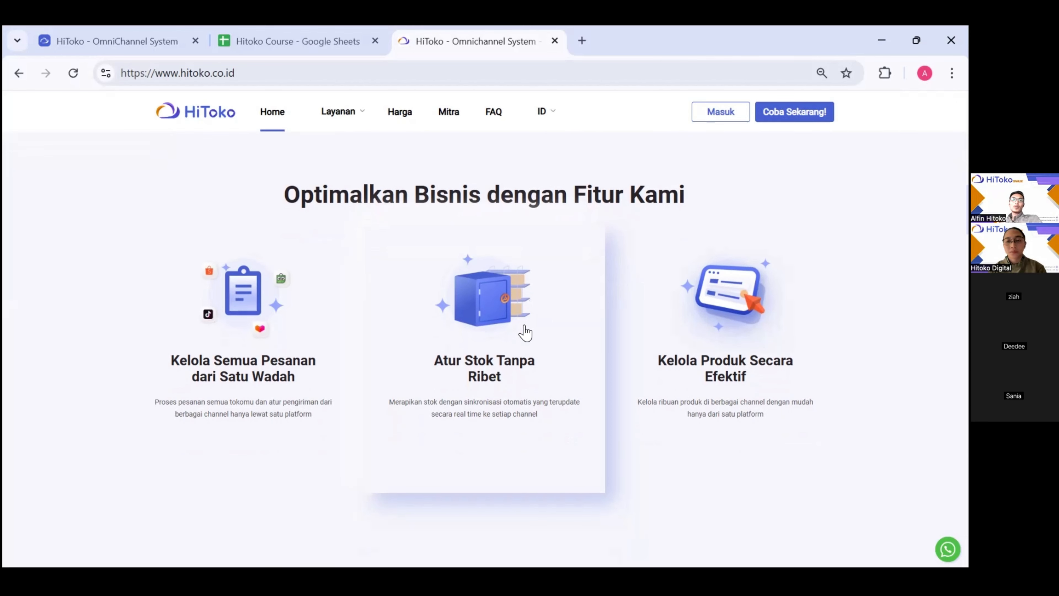
scroll(525, 333, "down", 1)
scroll(526, 333, "up", 1)
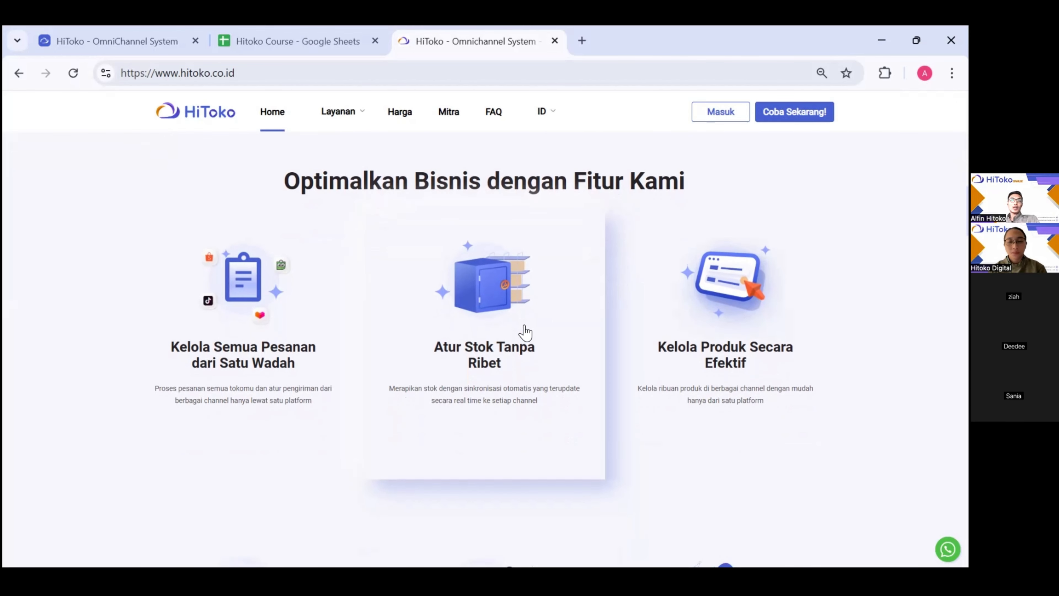
scroll(525, 333, "up", 1)
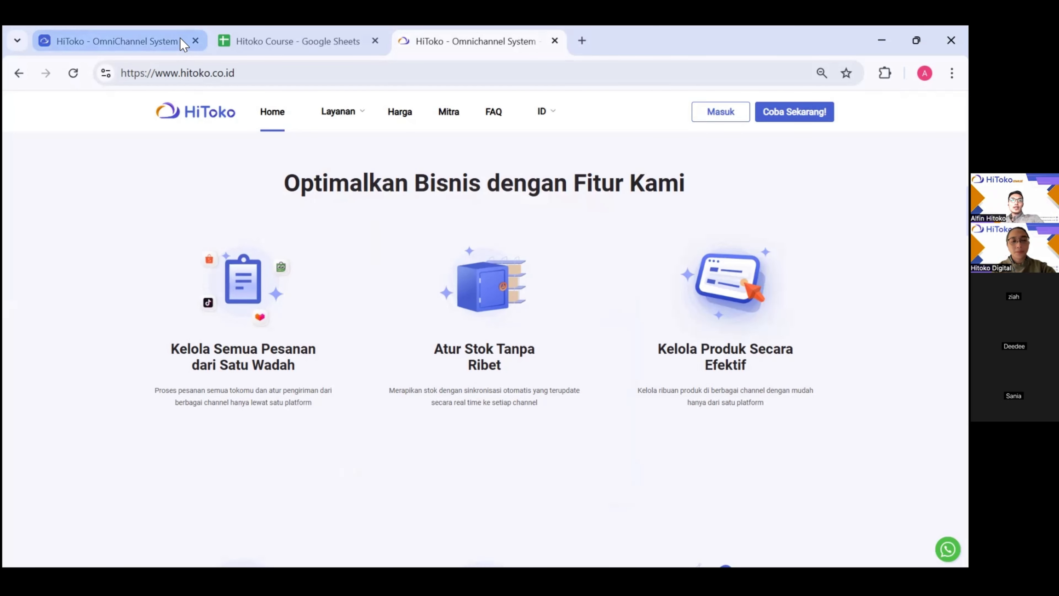
left_click(151, 36)
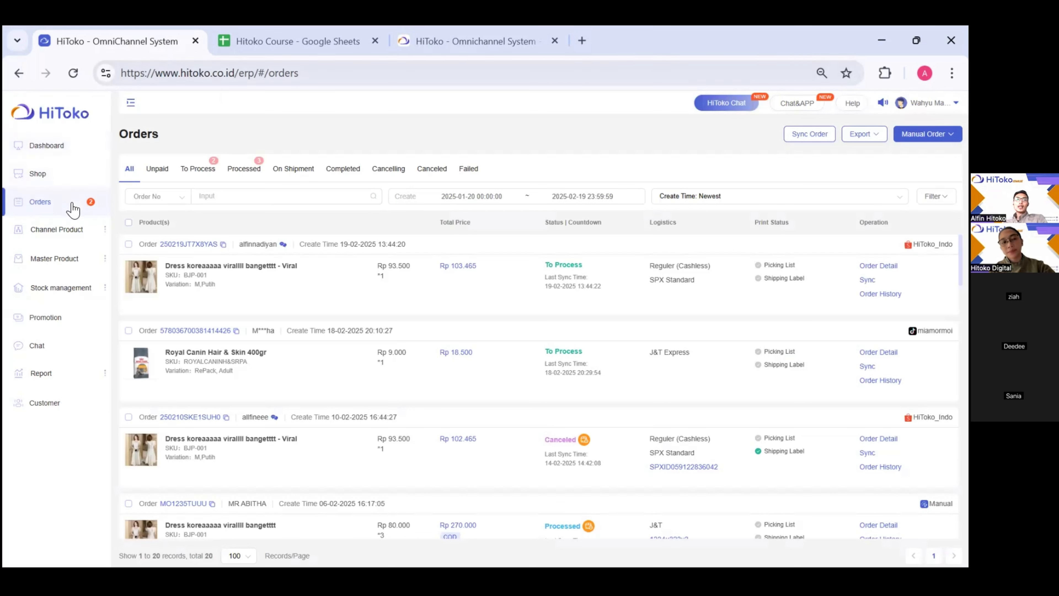
left_click(42, 208)
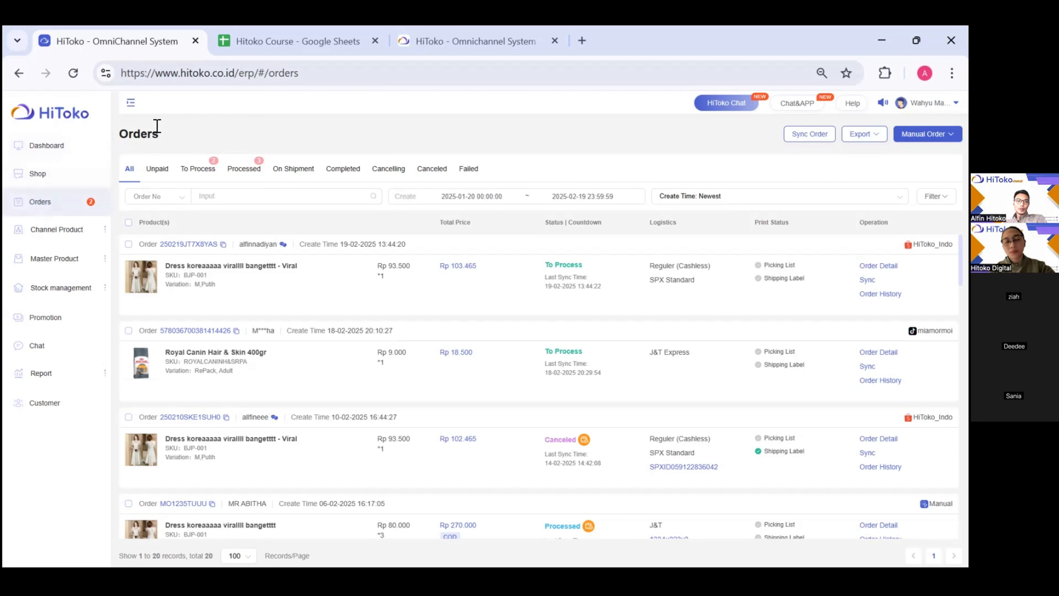
left_click(128, 171)
left_click(129, 171)
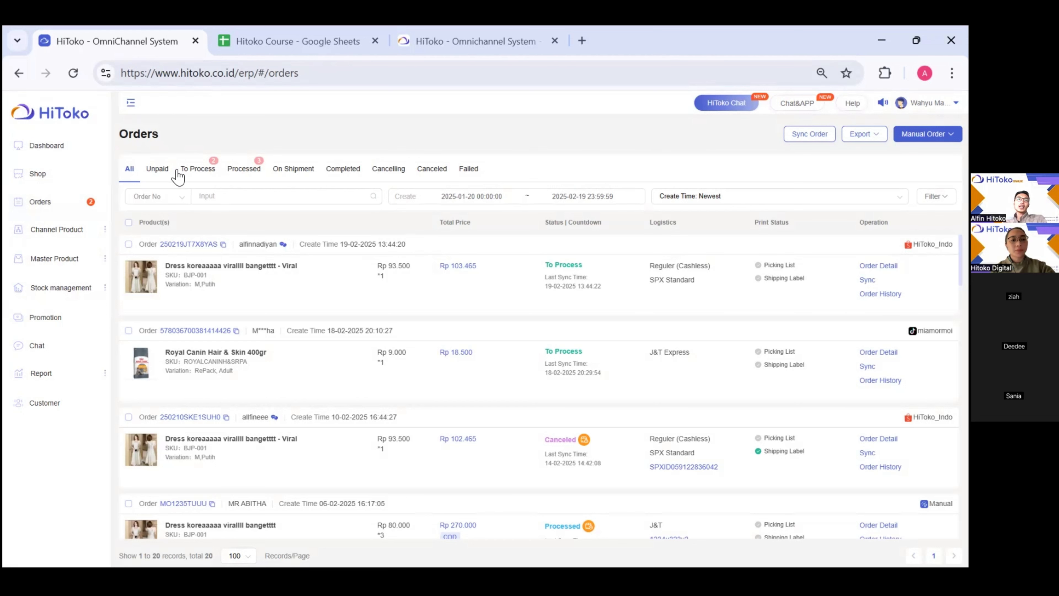
left_click(163, 174)
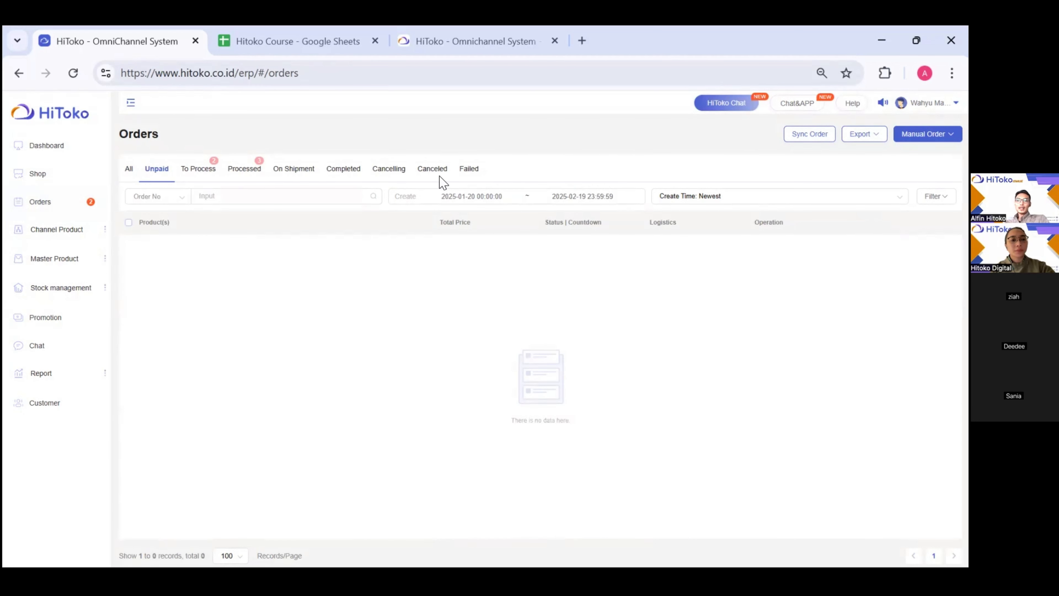
left_click(463, 173)
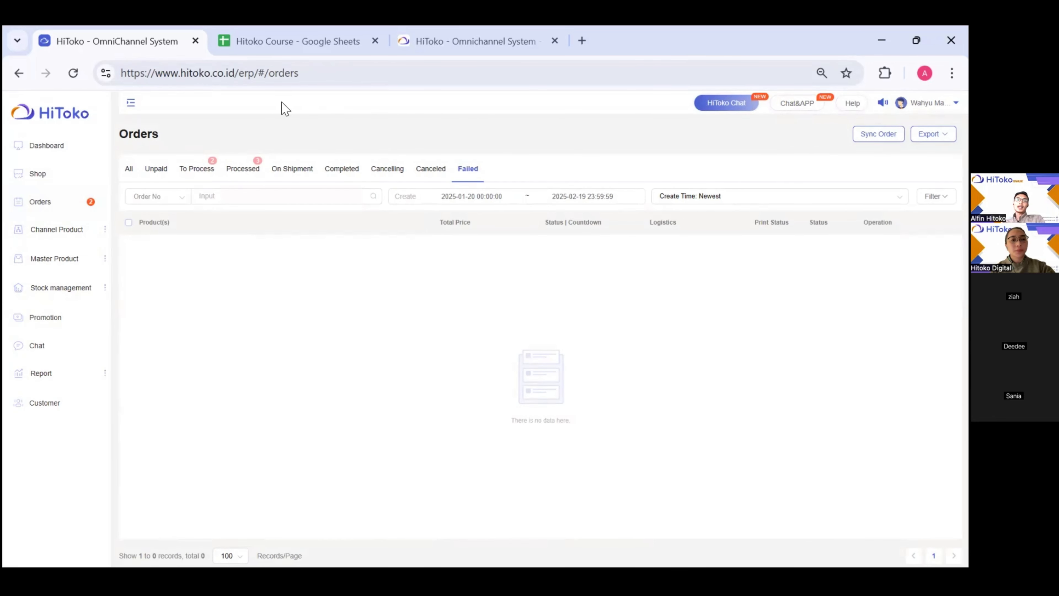
left_click(125, 177)
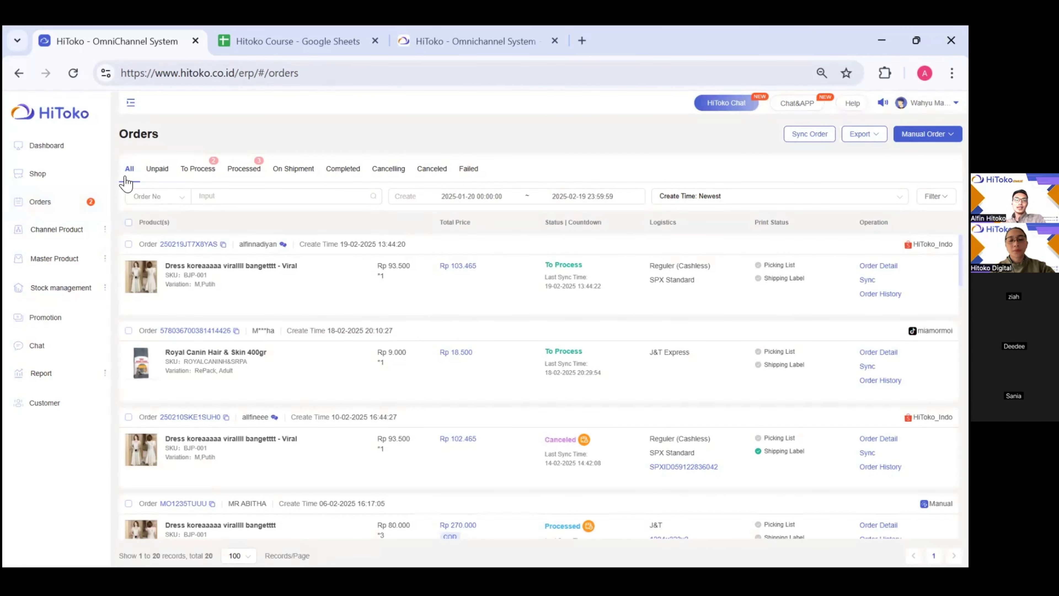
- Step through the Unpaid and To Process filters to Processed, showing 3 J&T orders
left_click(156, 176)
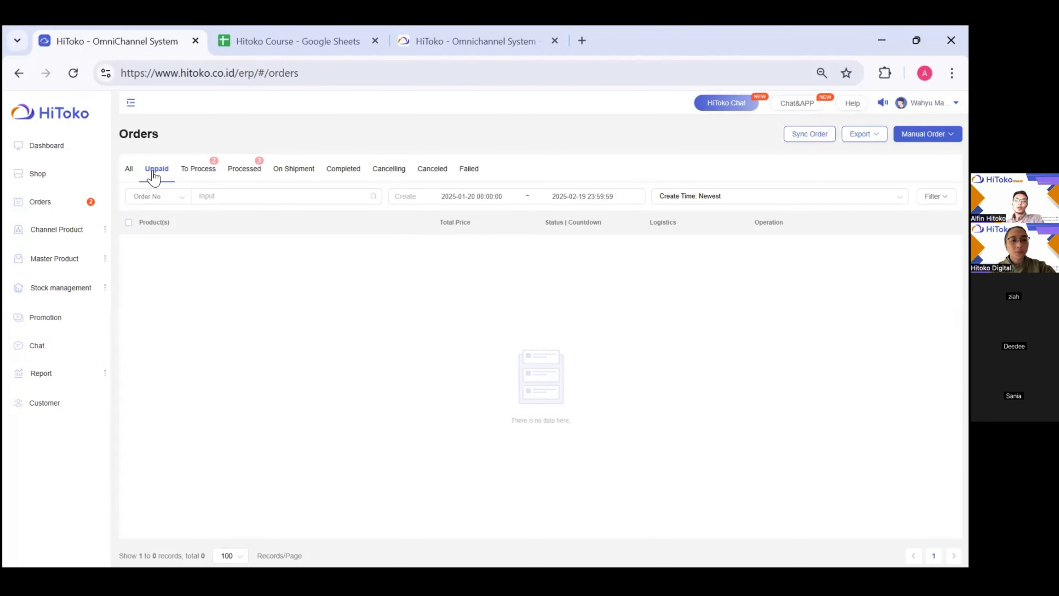
left_click(216, 170)
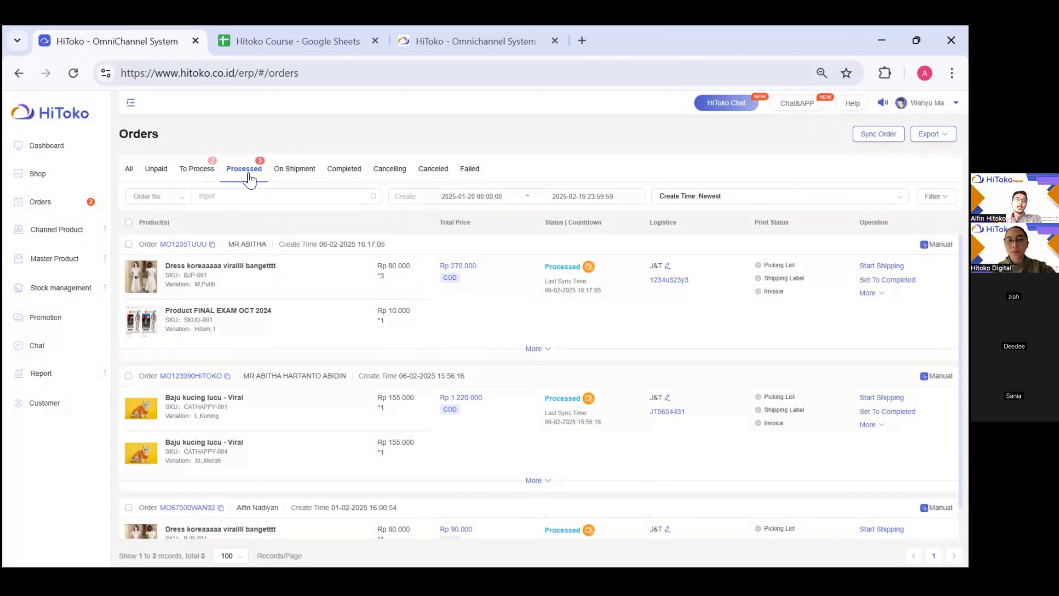
left_click(228, 171)
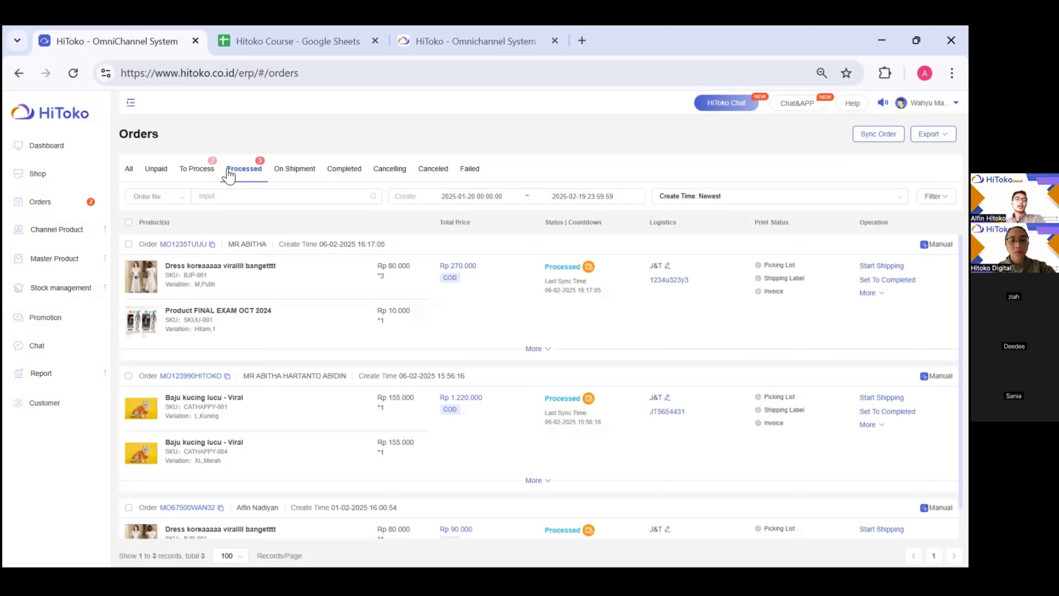
- Check the On Shipment, Completed and Cancelling filters, ending on Canceled with 14 orders
left_click(292, 170)
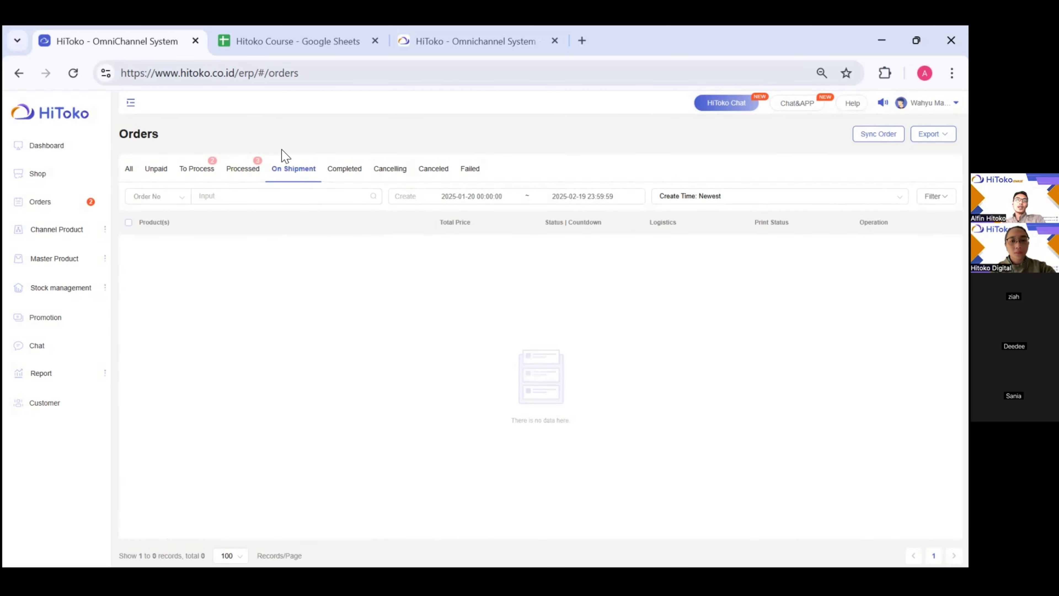
left_click(349, 166)
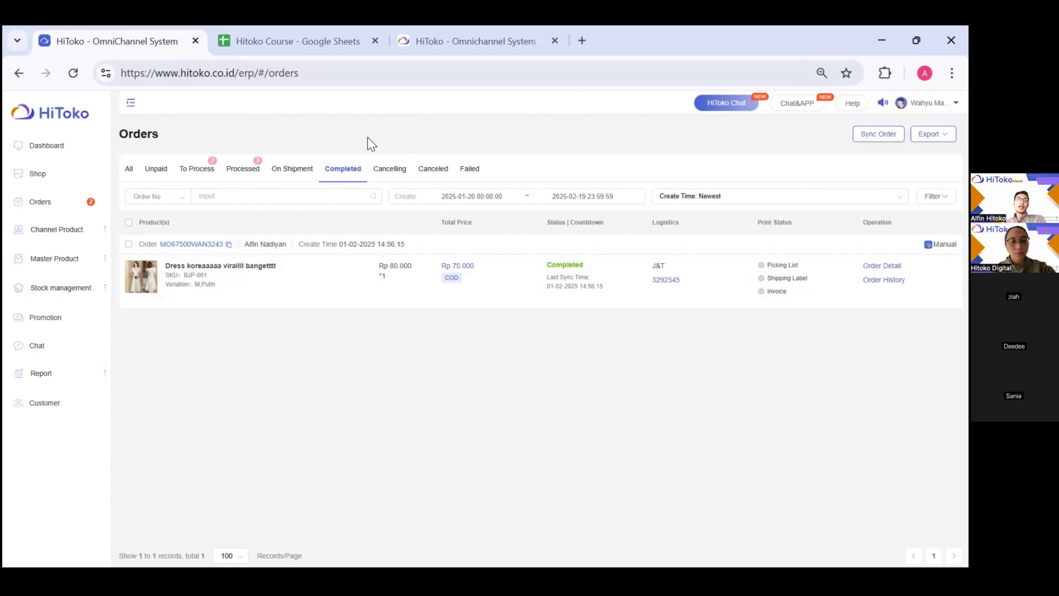
left_click(390, 169)
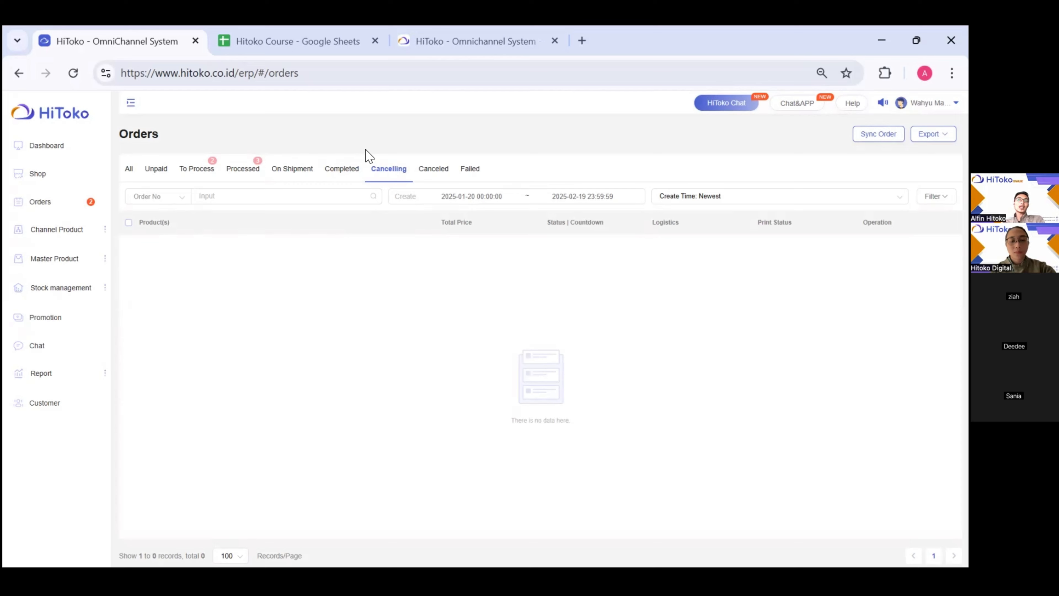
left_click_drag(365, 150, 397, 171)
left_click(396, 171)
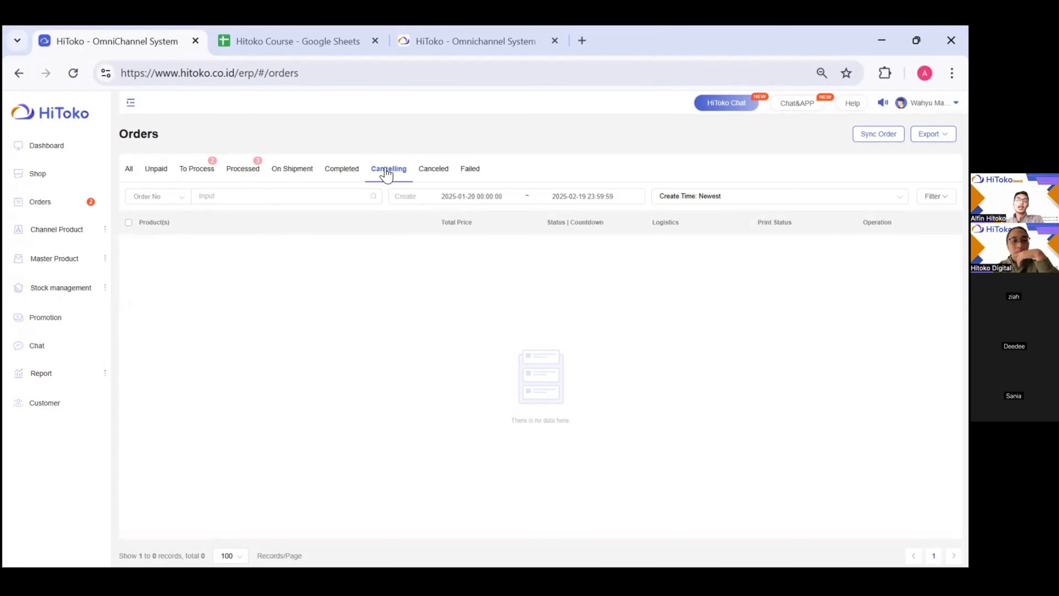
left_click(429, 171)
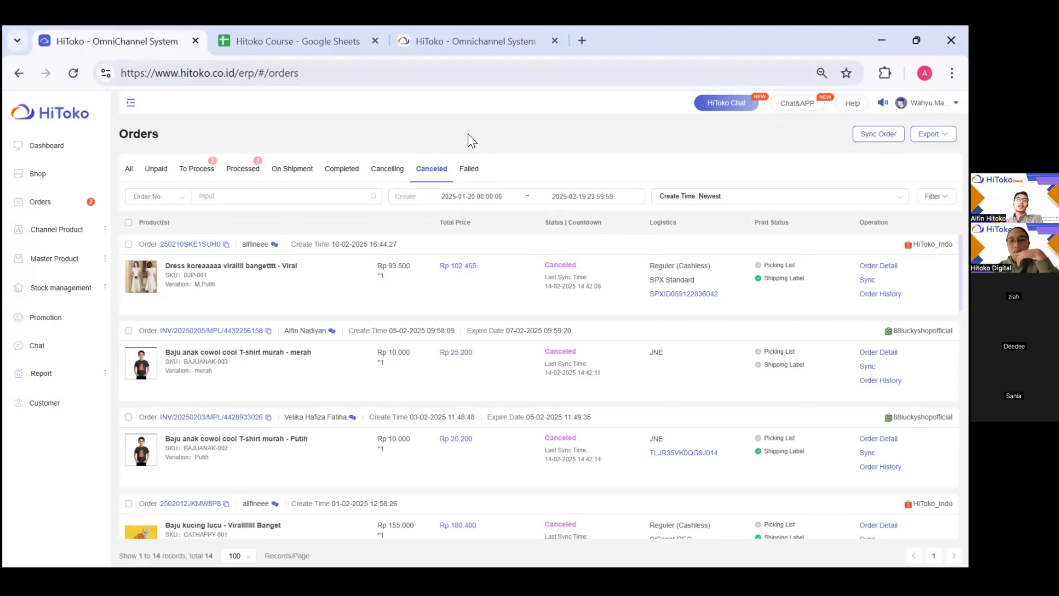
- Filter to Failed orders (none) and expand the Order No search-type dropdown
left_click(468, 169)
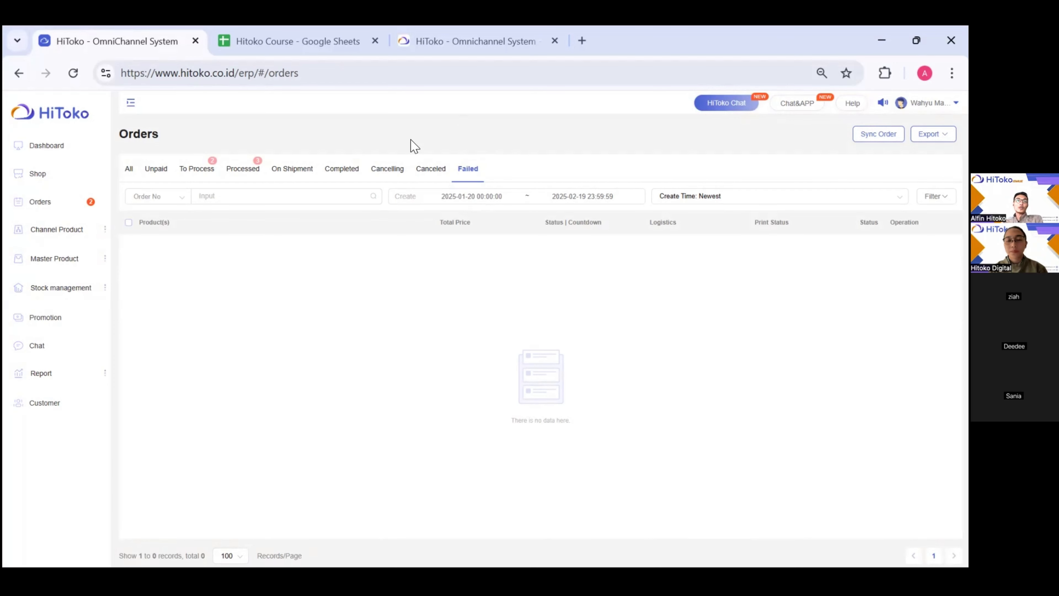
left_click(157, 202)
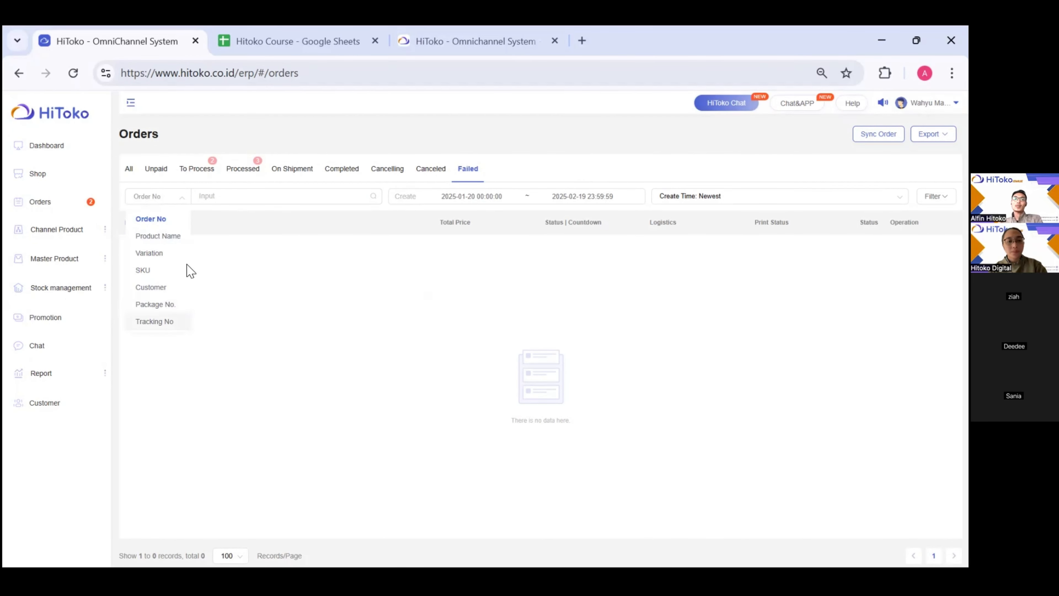
- Switch the search type to tracking number, then back to order number
left_click(157, 323)
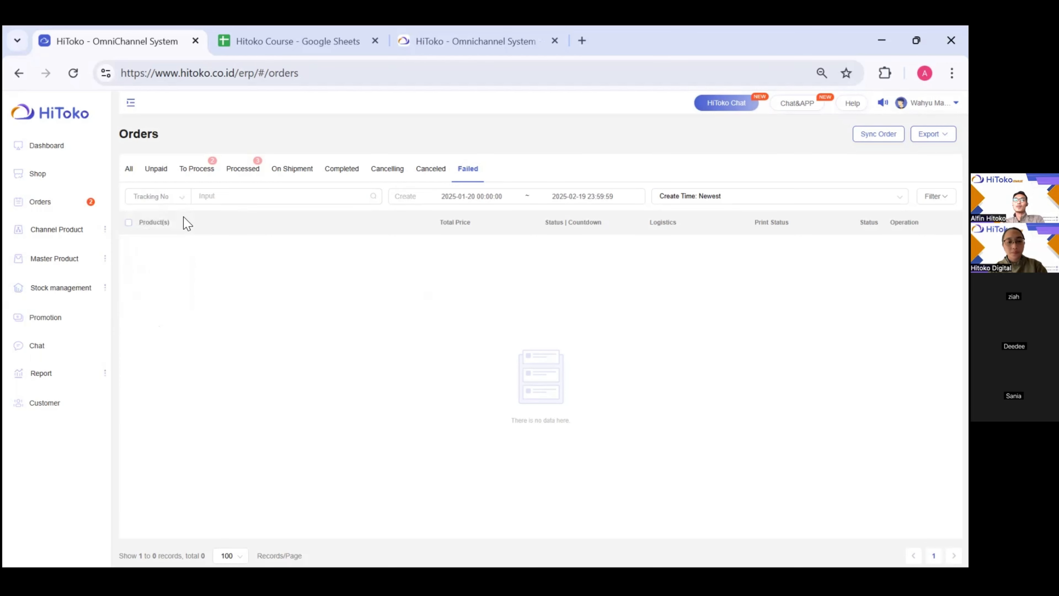
left_click(162, 201)
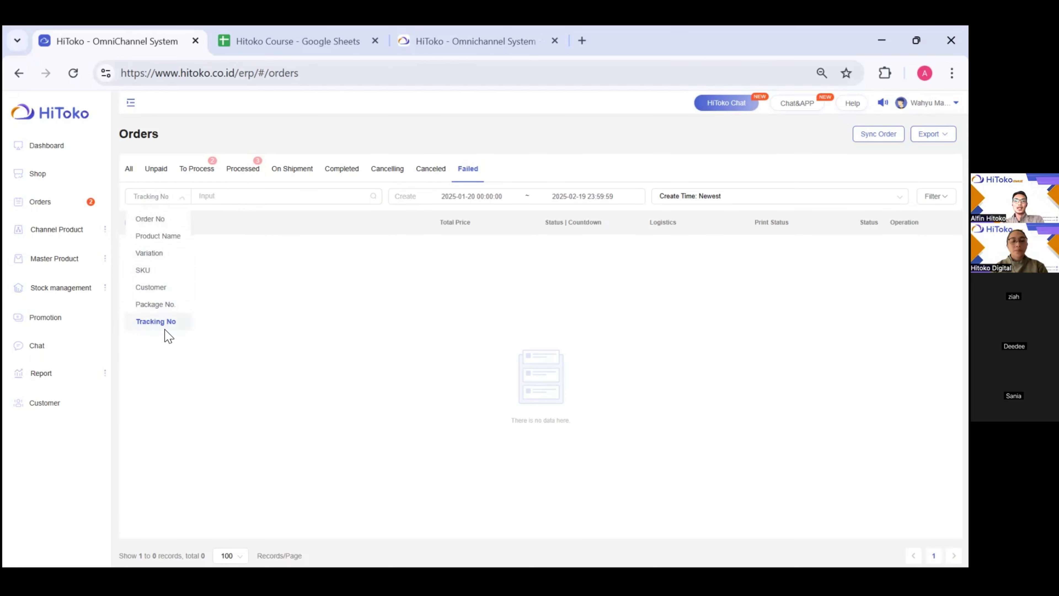
left_click(151, 219)
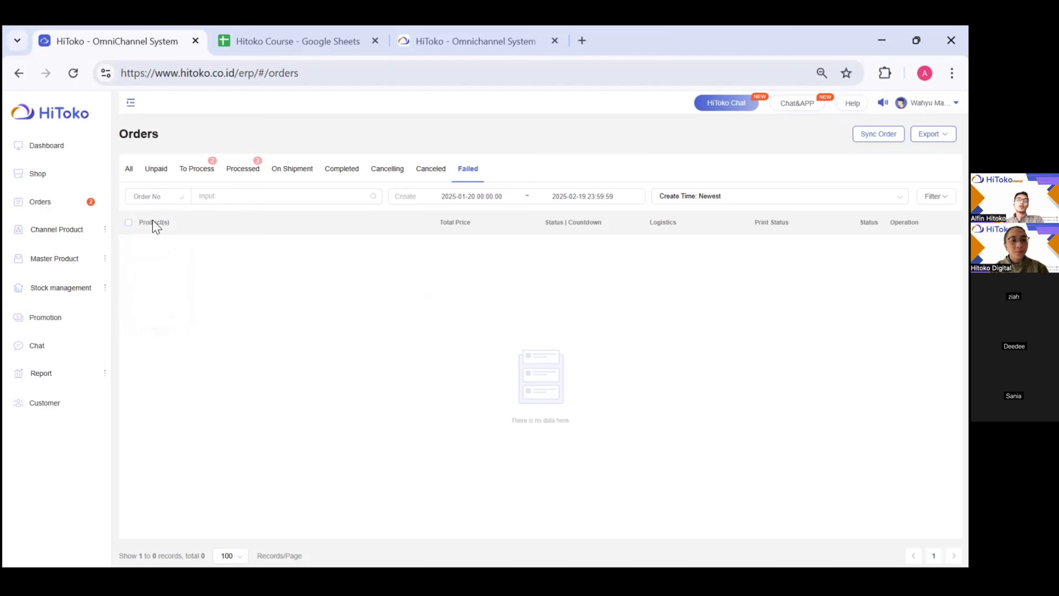
left_click(219, 201)
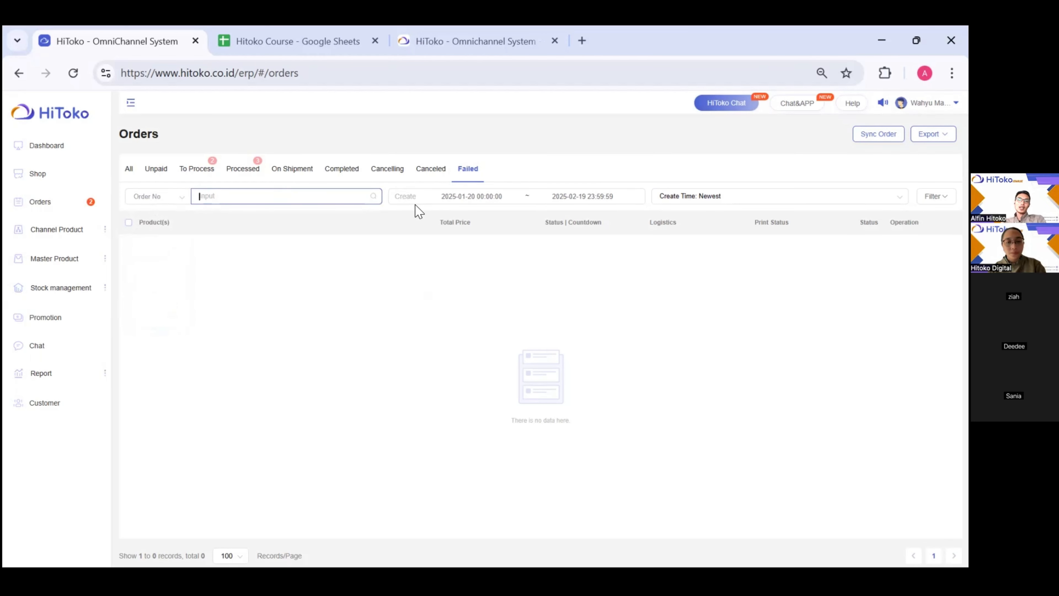
left_click(540, 174)
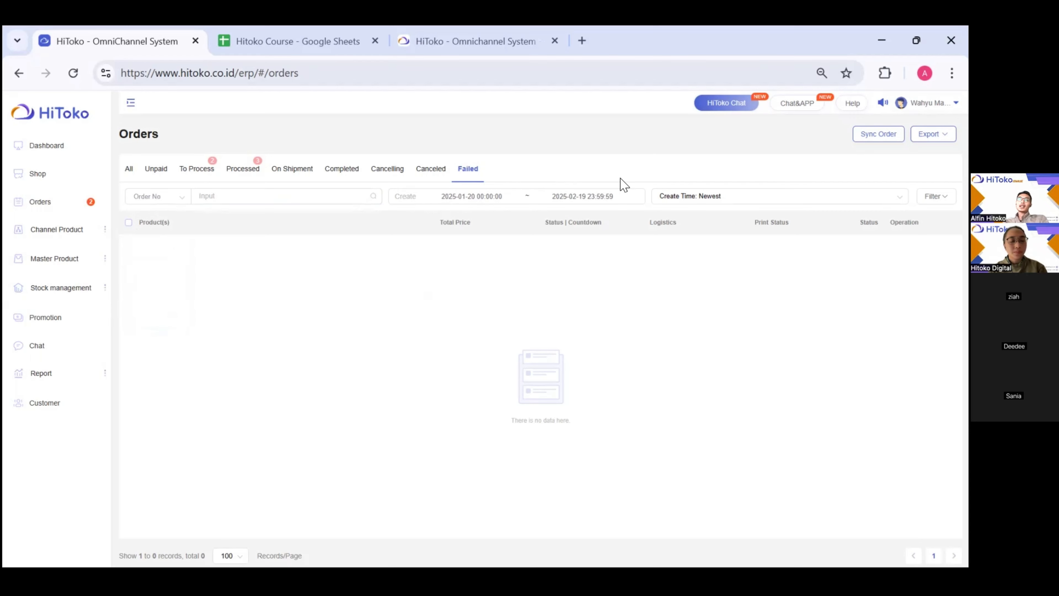
- Review the sorting options, then filter the list to the 2 To Process orders
left_click(698, 204)
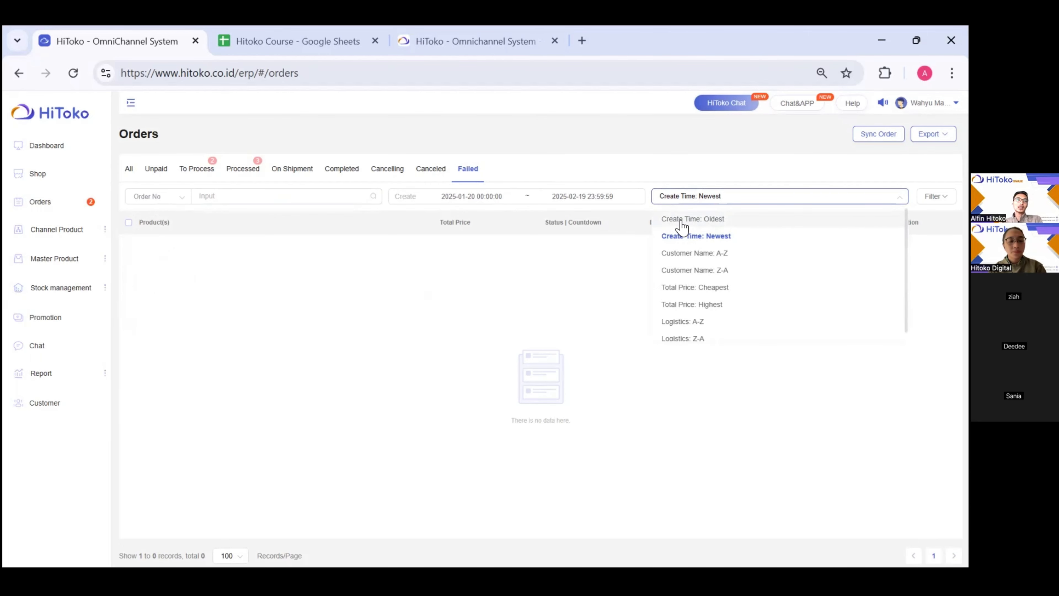
left_click(560, 135)
left_click(128, 169)
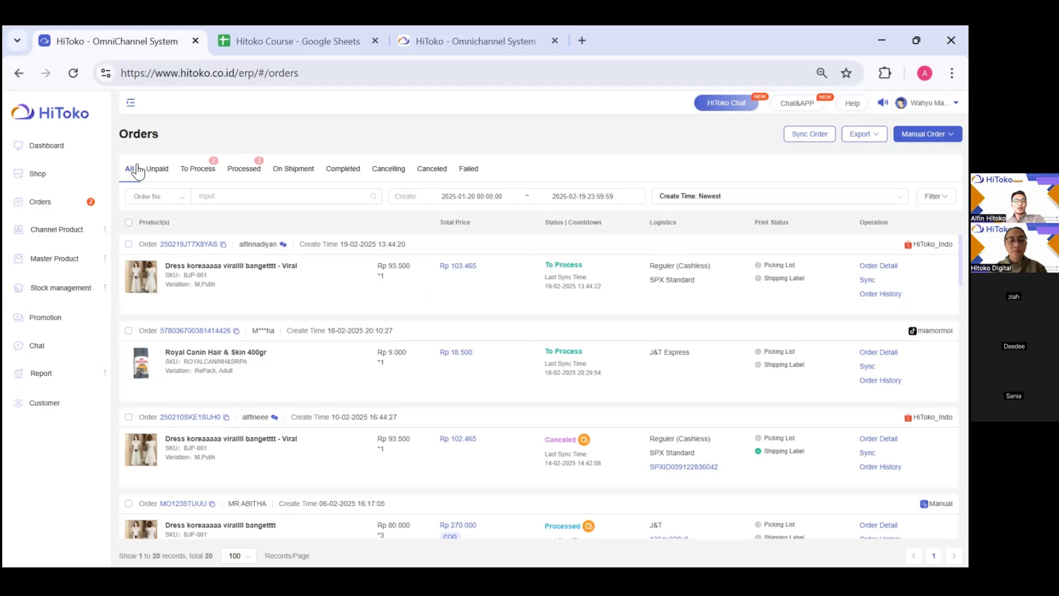
left_click(195, 181)
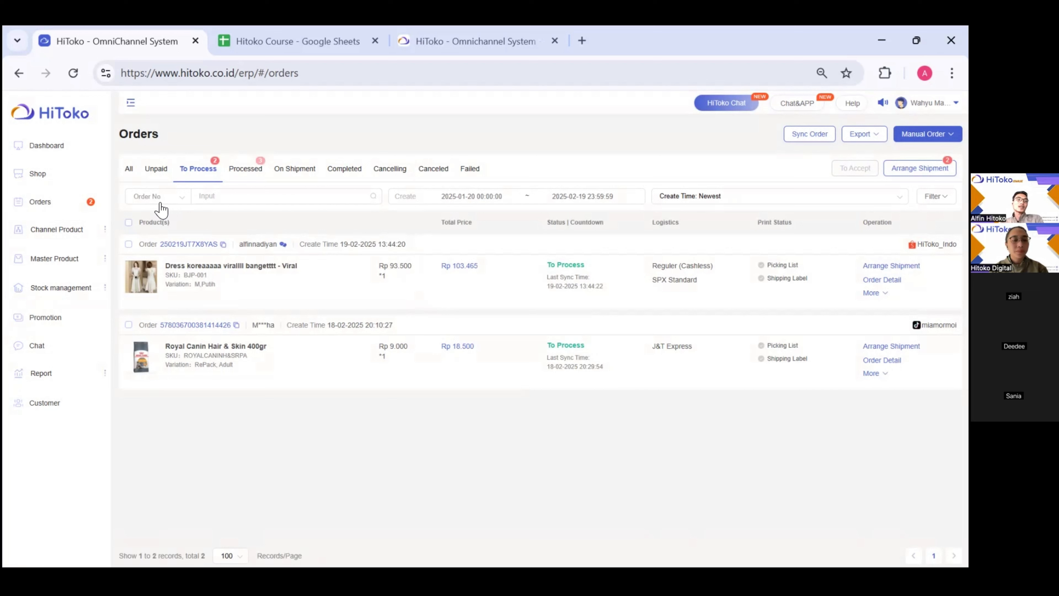
- Select both waiting orders, sync them with their marketplaces, and start arranging shipment
left_click(129, 223)
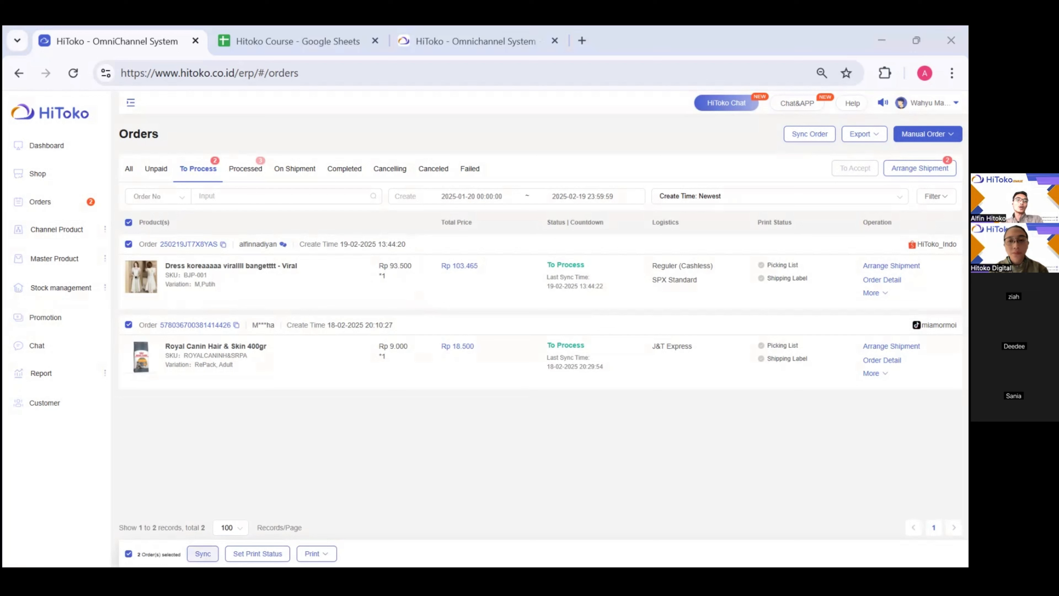
left_click(203, 553)
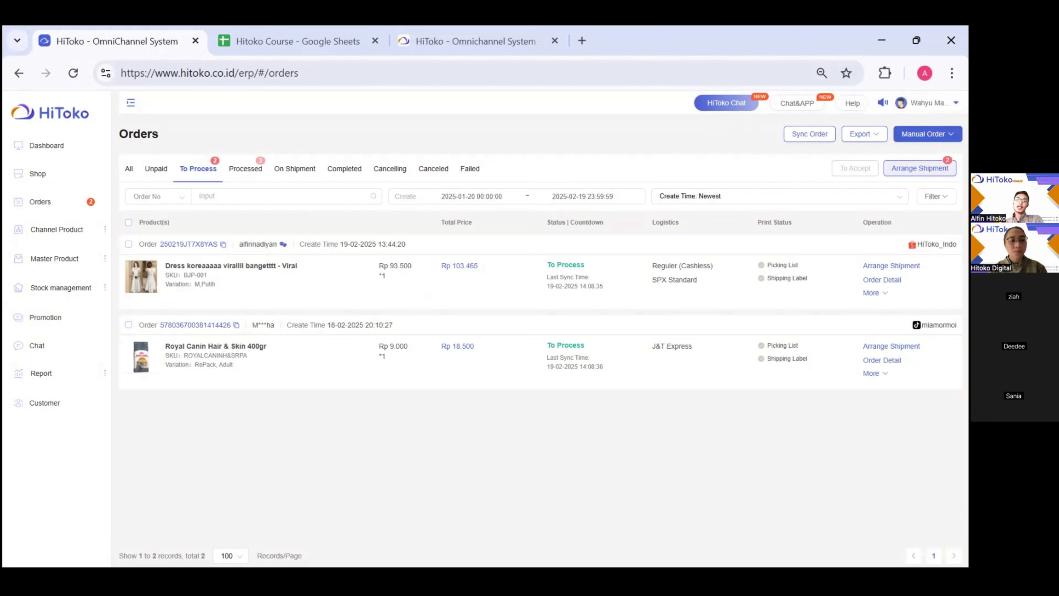
left_click(920, 167)
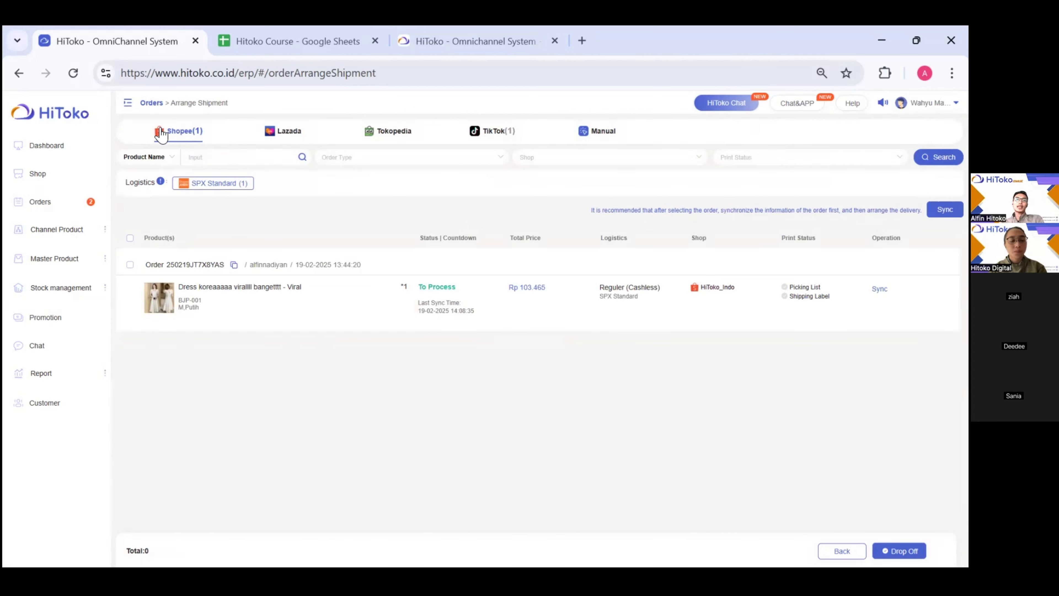
- Review the TikTok, Manual and Shopee shipment lists and select the Shopee dress order
left_click_drag(162, 134, 246, 163)
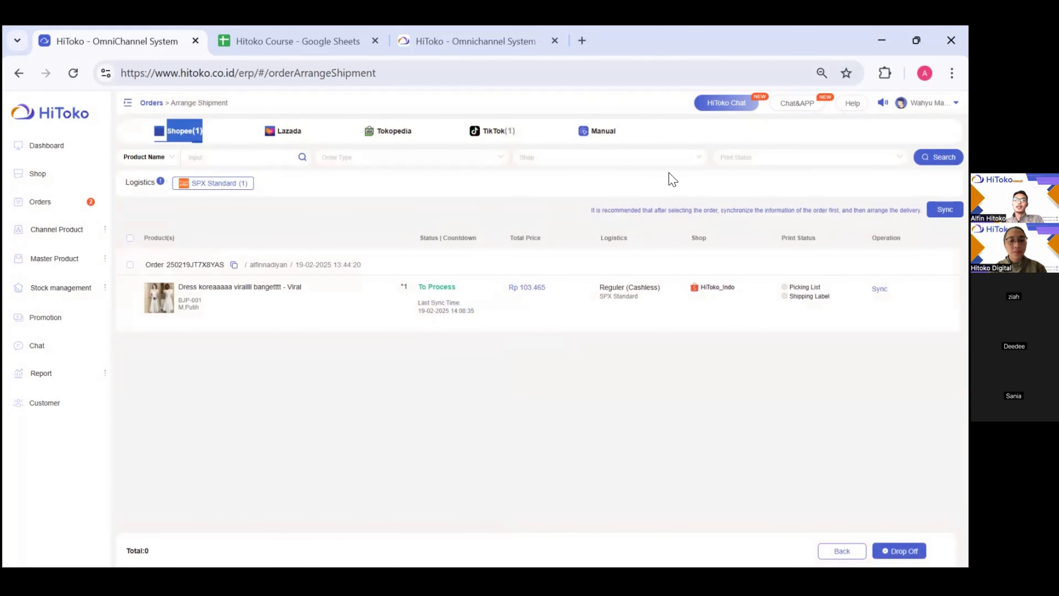
left_click(523, 134)
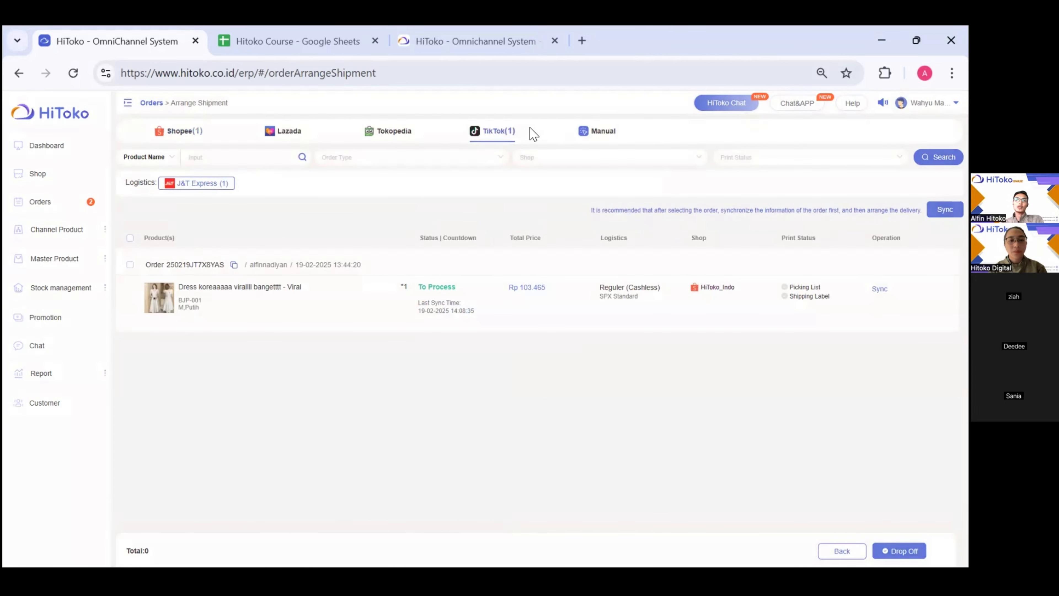
left_click(591, 140)
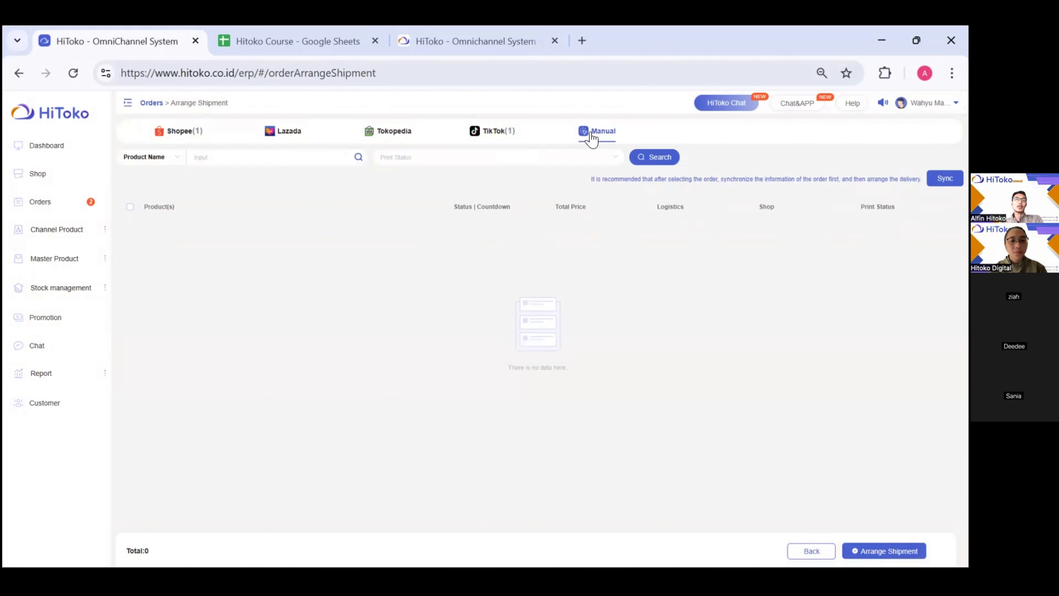
left_click(175, 134)
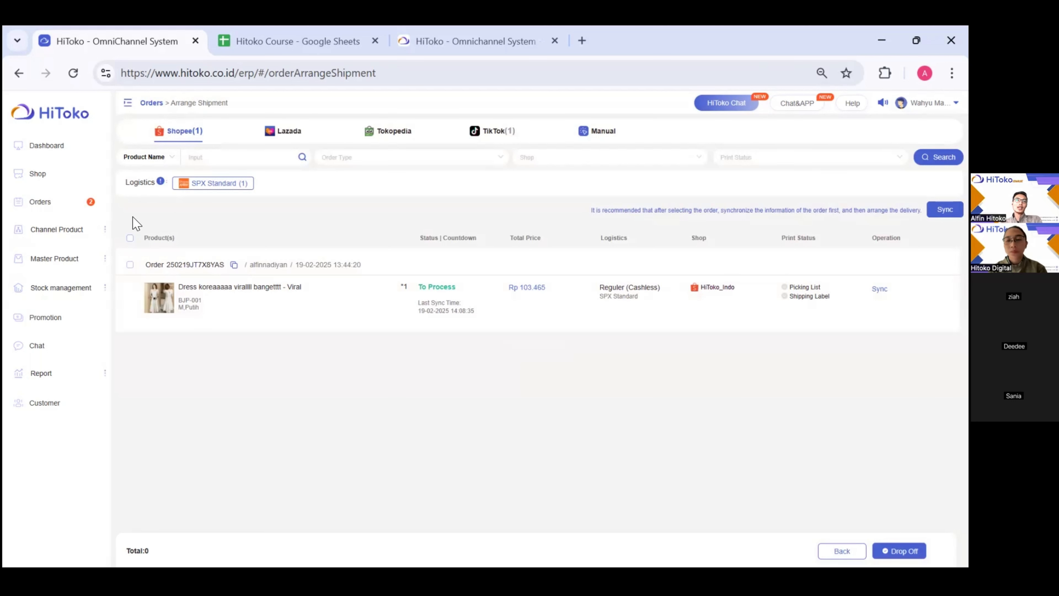
left_click(130, 238)
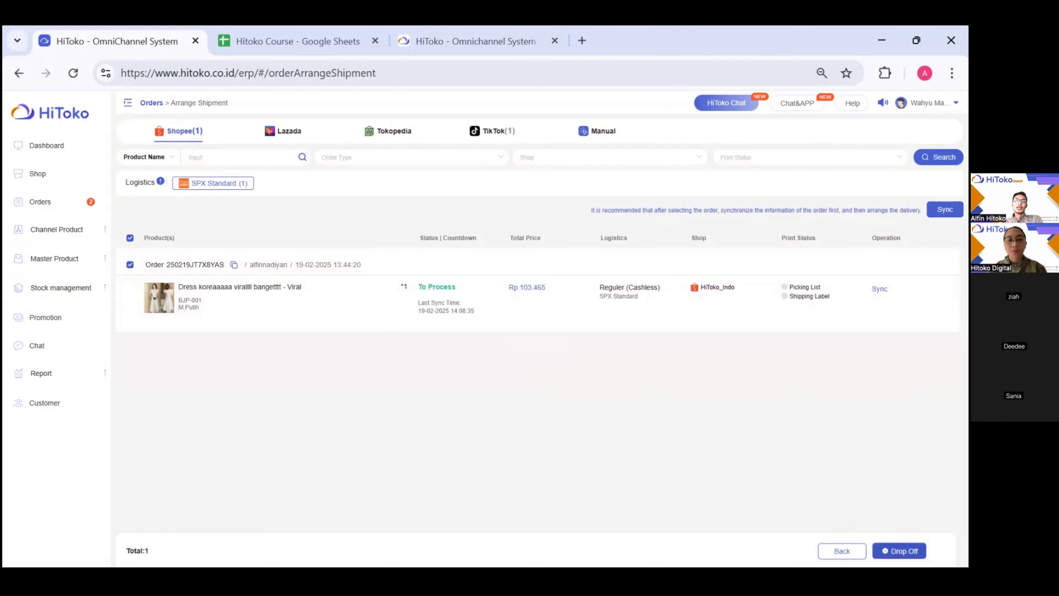
- Confirm Drop Off for the Shopee SPX Standard order
left_click(899, 551)
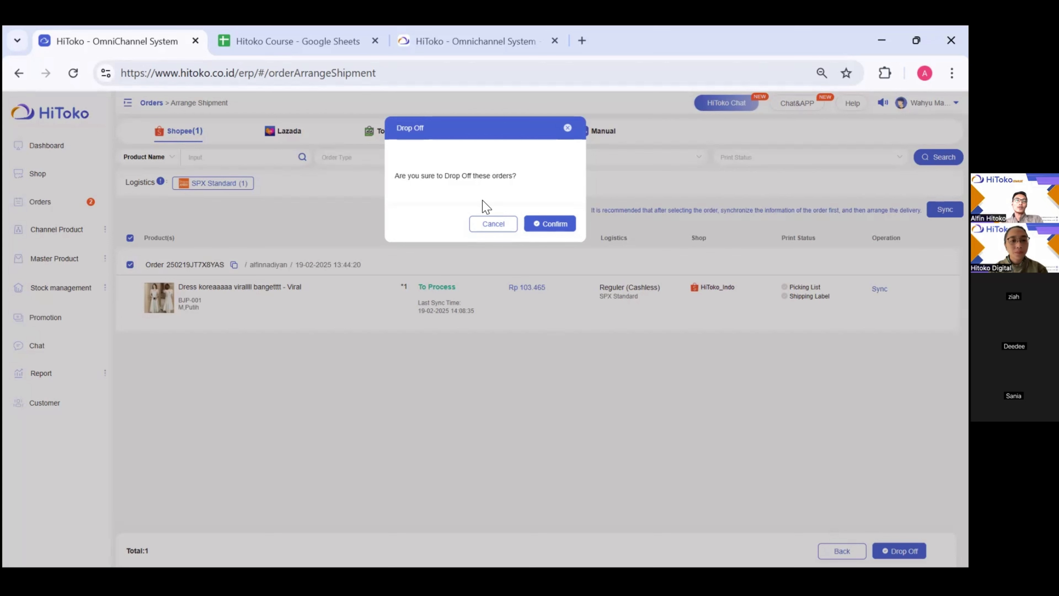
left_click(562, 225)
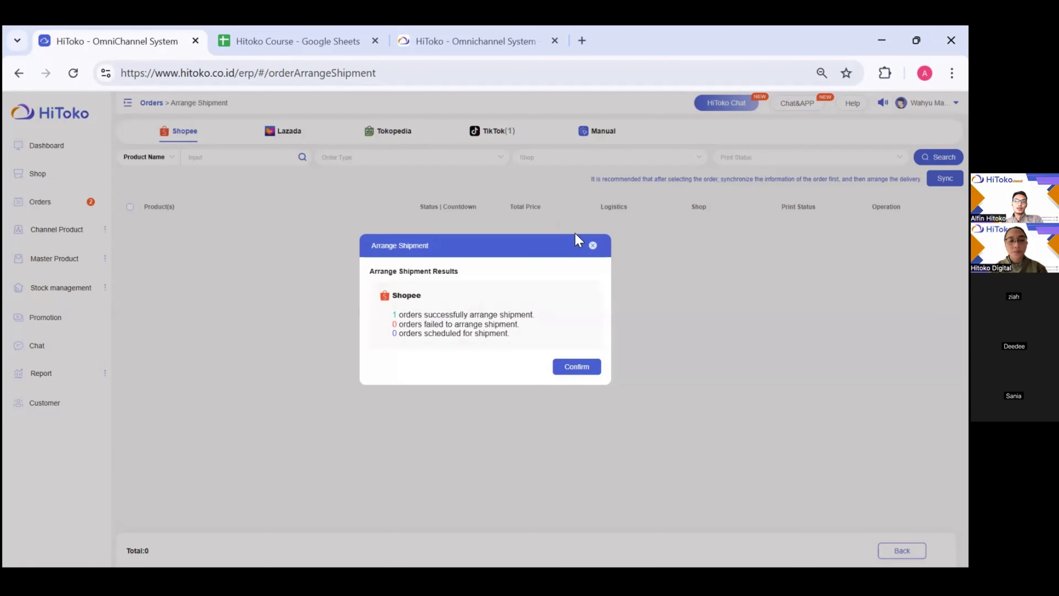
- Select the TikTok J&T Express order and confirm its drop-off, closing both result summaries
left_click(579, 368)
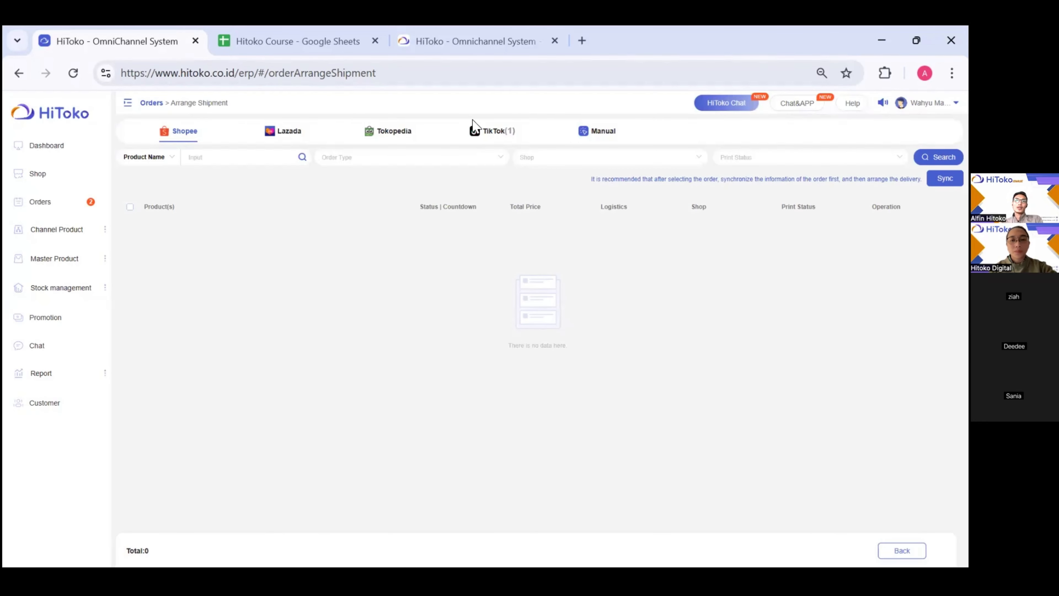
left_click(475, 130)
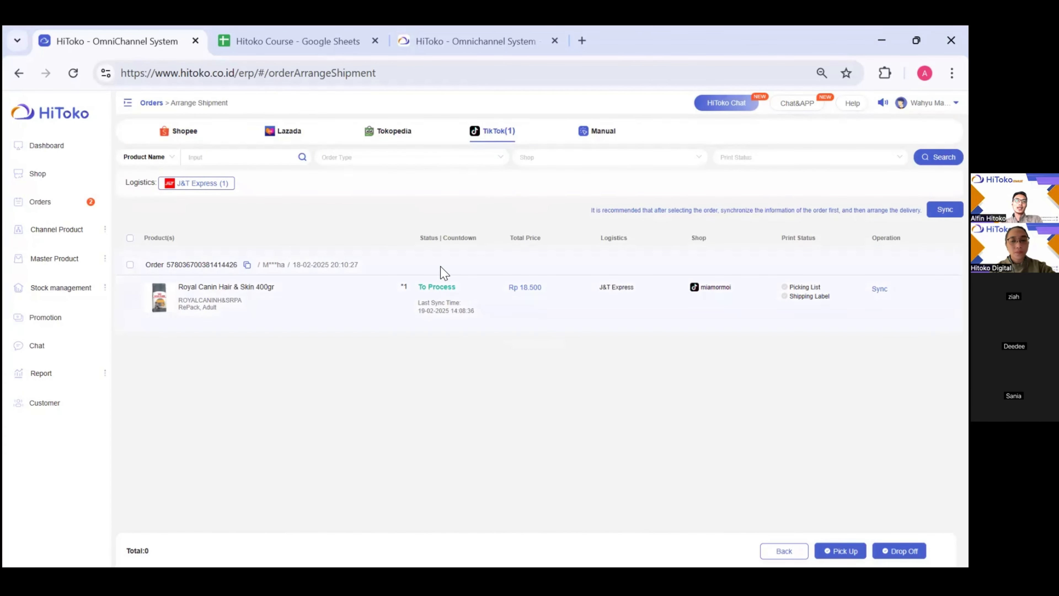
left_click(130, 239)
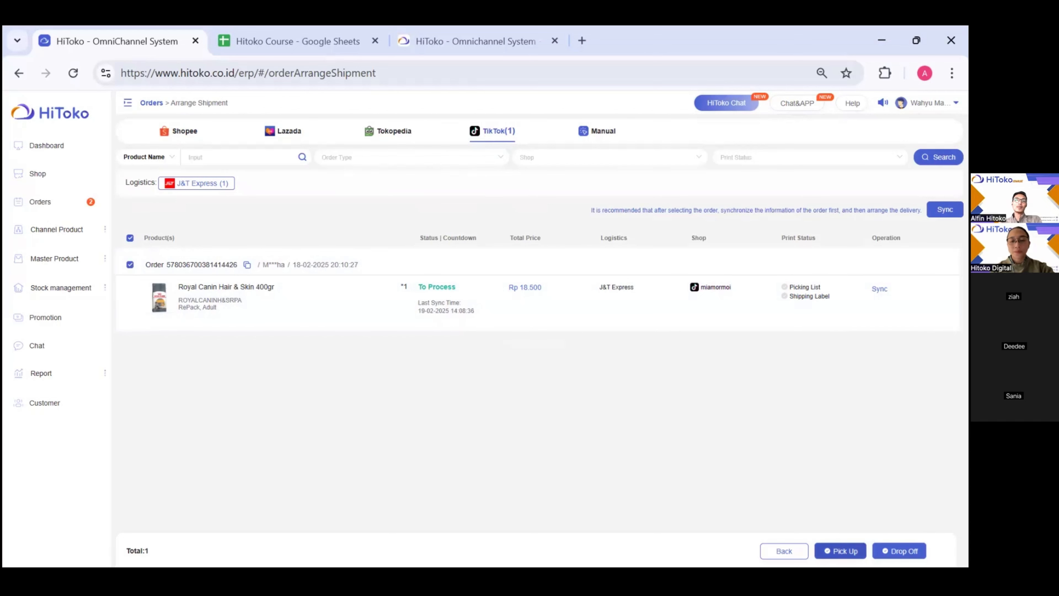
left_click(899, 551)
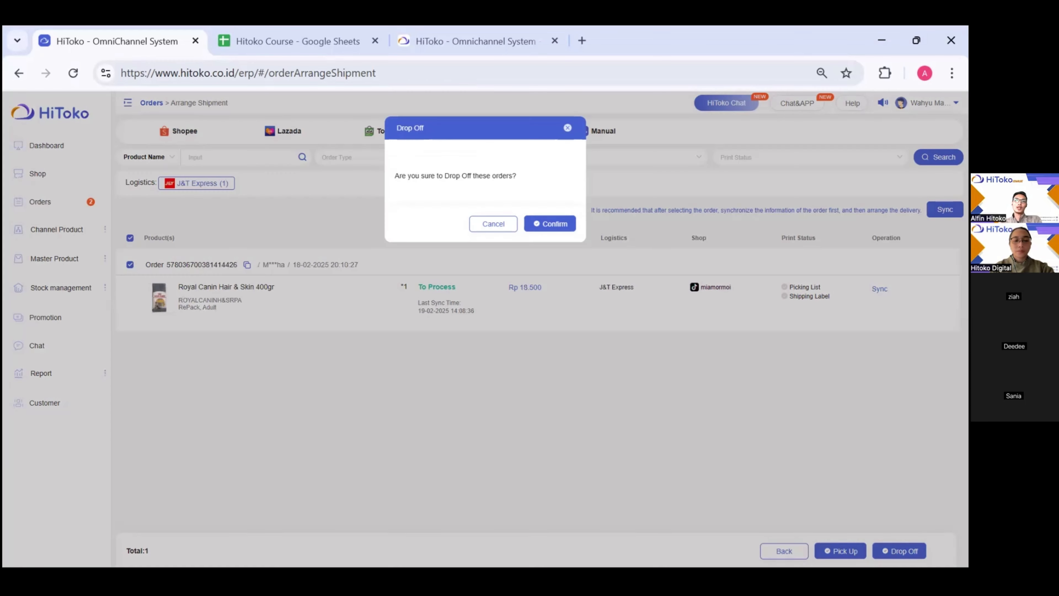
left_click(544, 228)
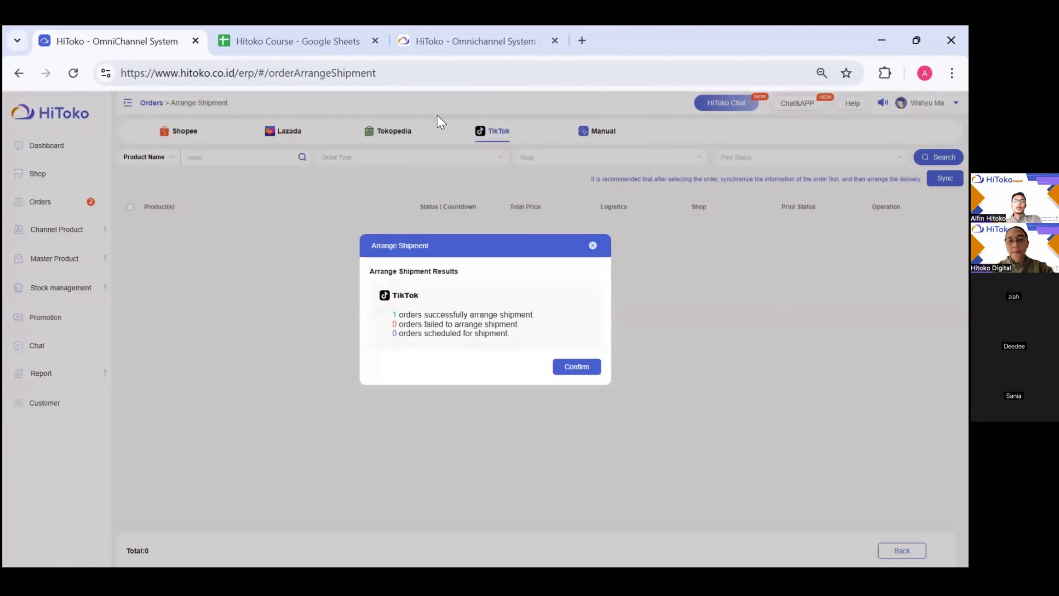
left_click(593, 246)
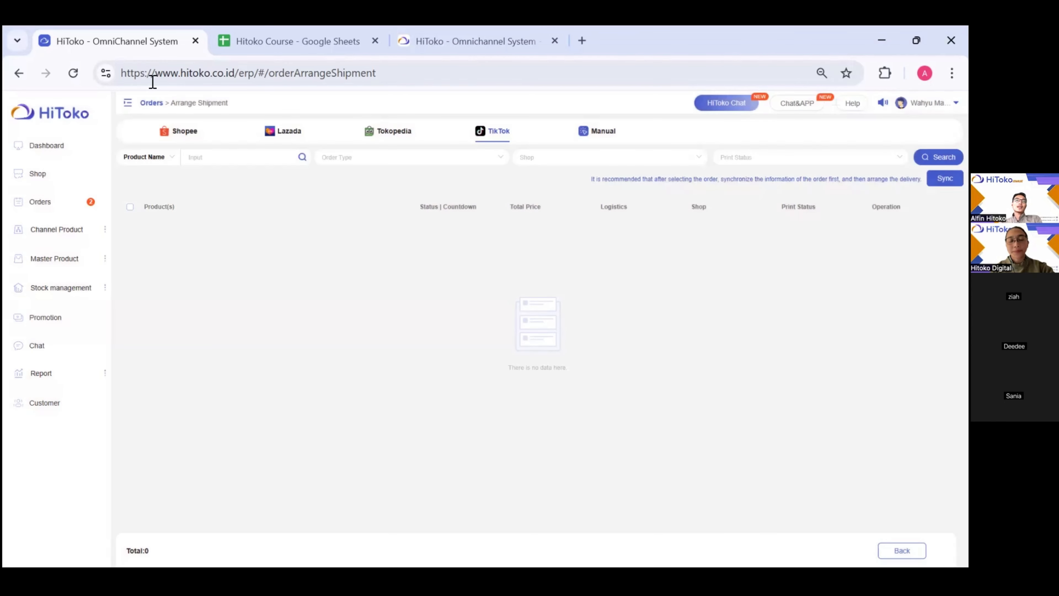
- Sync the last waiting Shopee order from To Process and confirm it moves to Processed
left_click(32, 209)
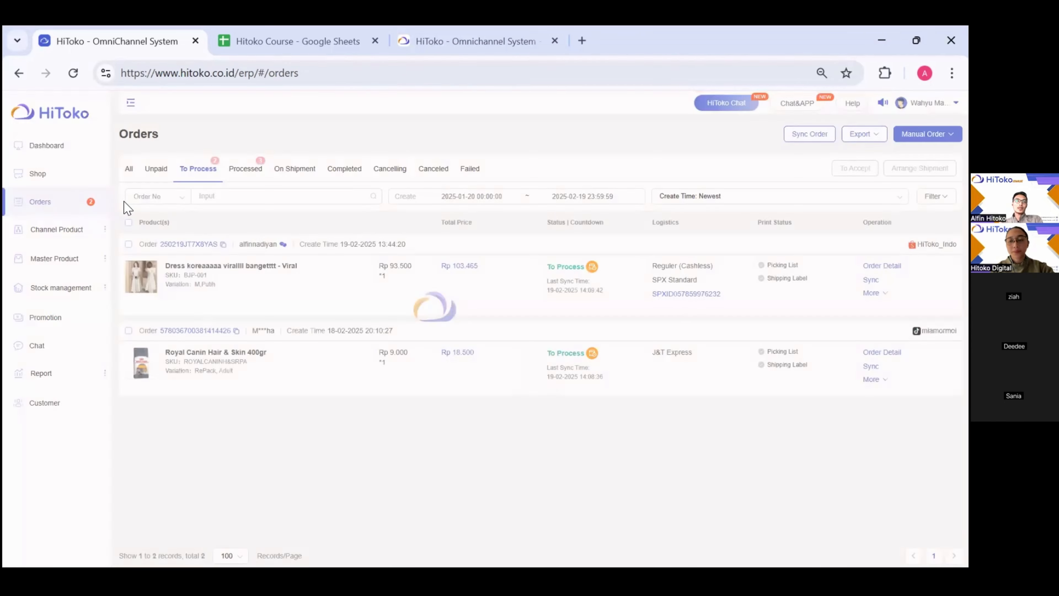
left_click(203, 176)
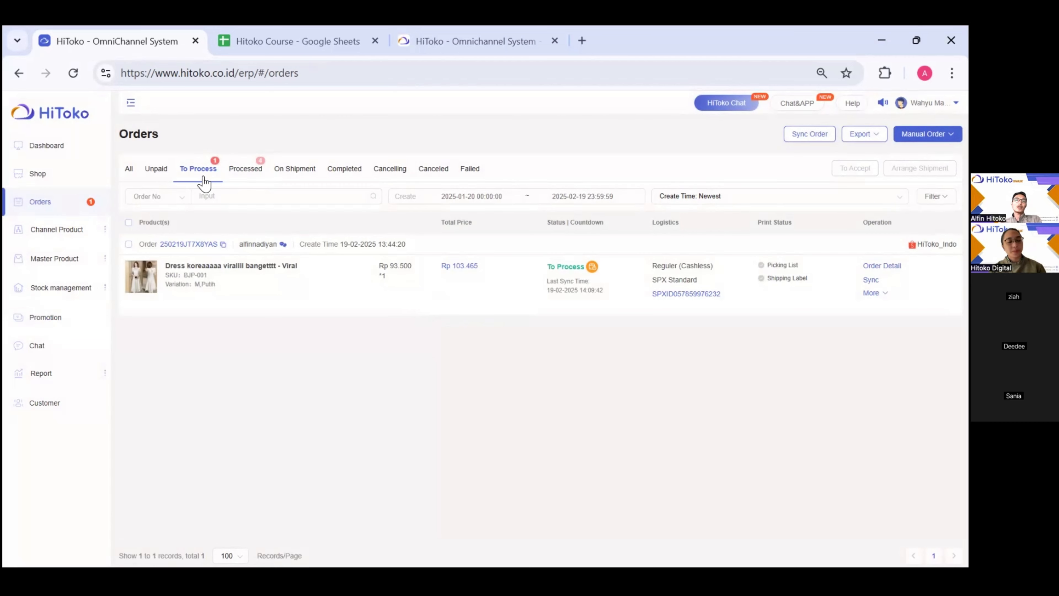
left_click(258, 171)
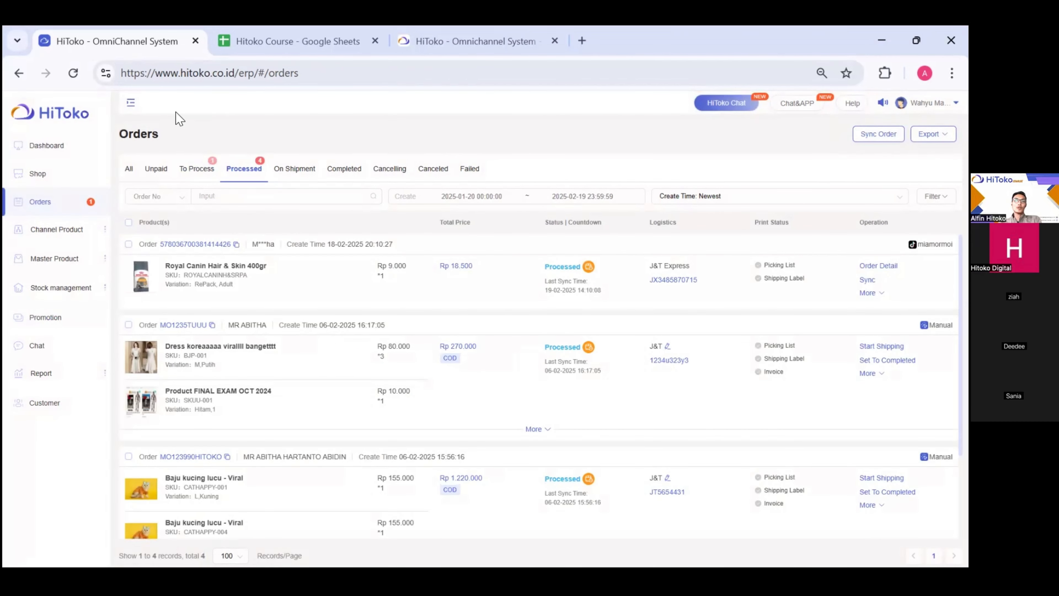
left_click(192, 172)
left_click(236, 172)
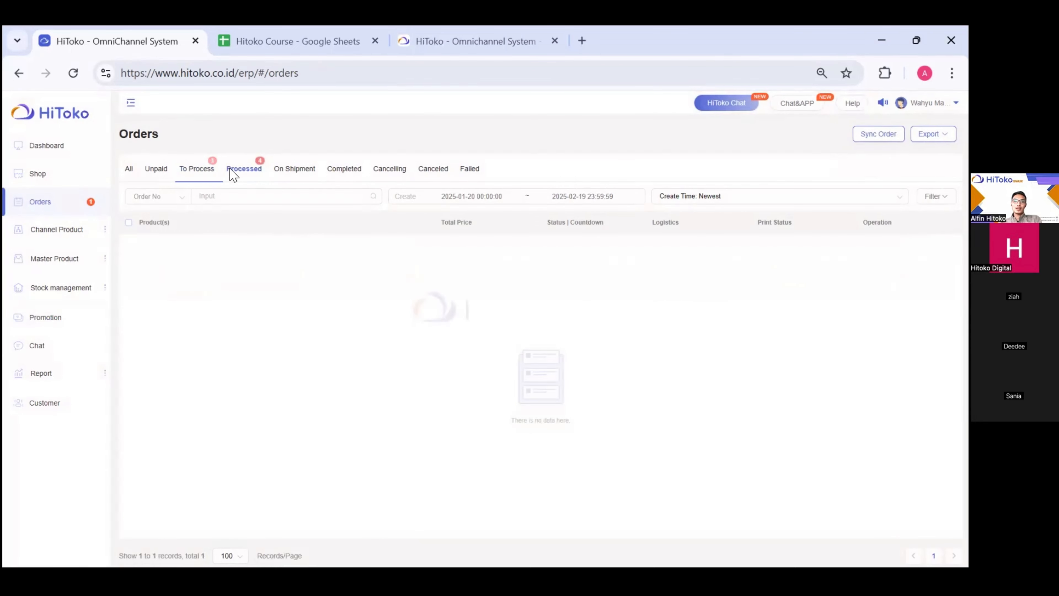
left_click(180, 173)
left_click(129, 244)
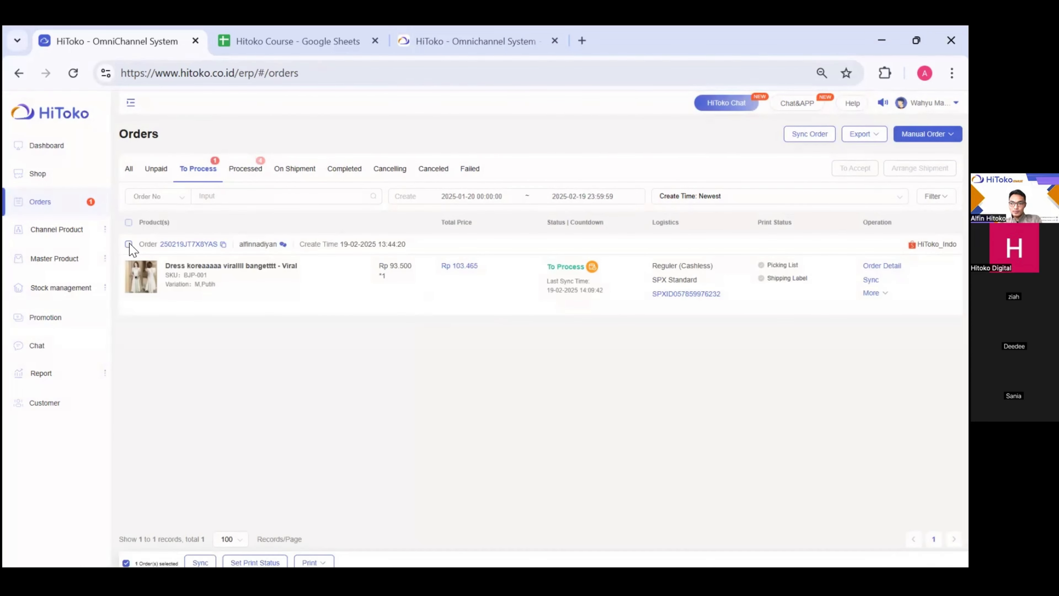
left_click(203, 554)
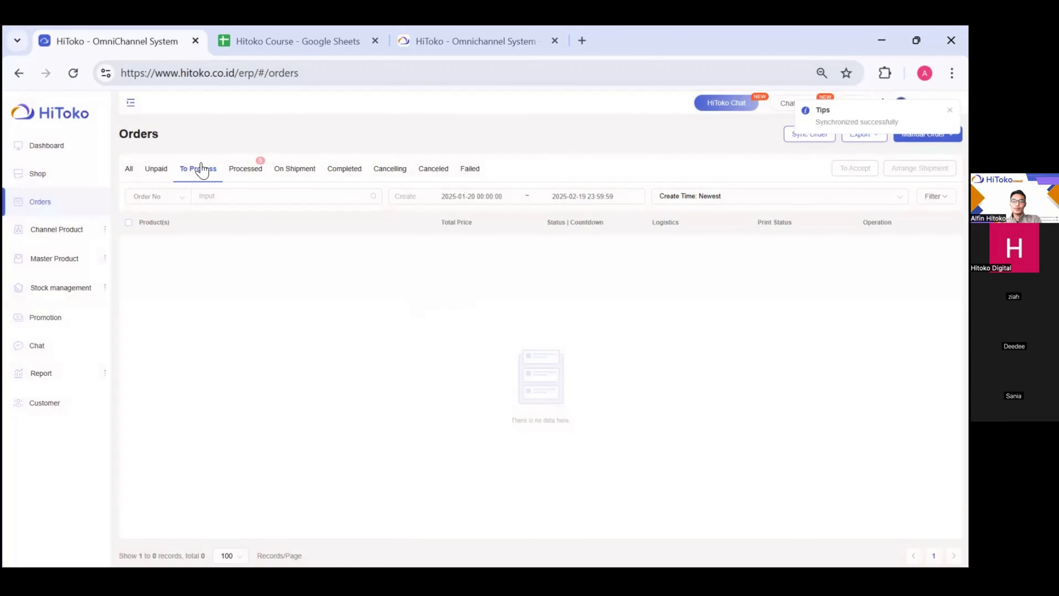
left_click(246, 175)
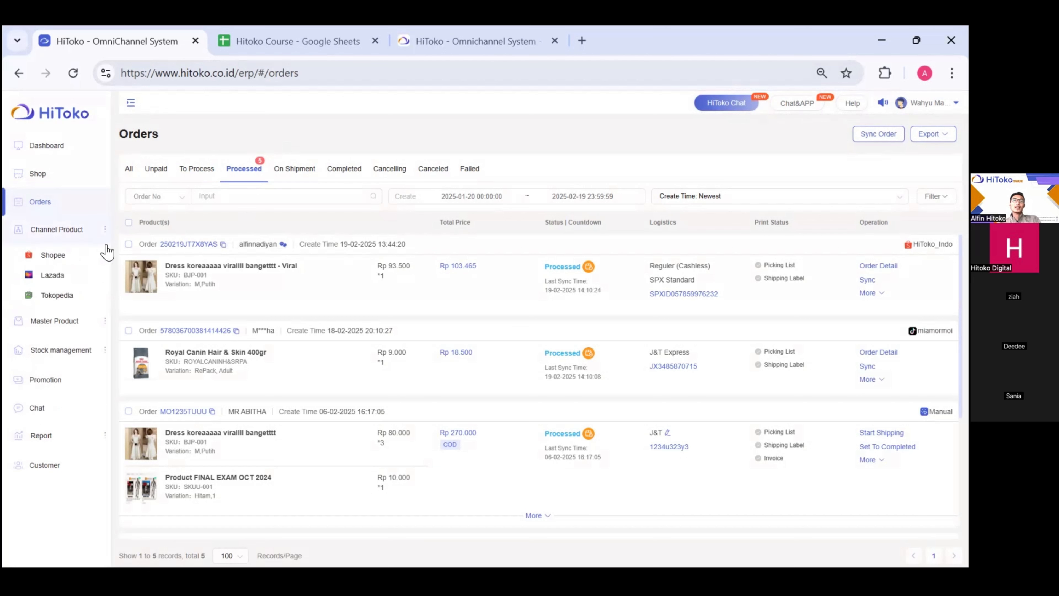
- Sync the processed Shopee order, tick it with the TikTok order, and open the Print dropdown
left_click(129, 245)
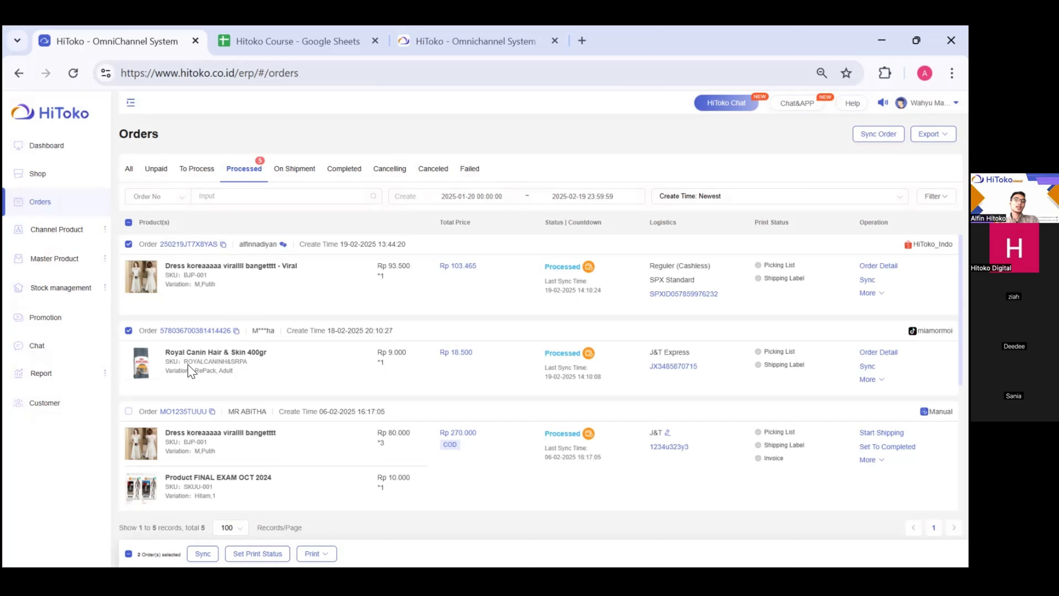
left_click(203, 553)
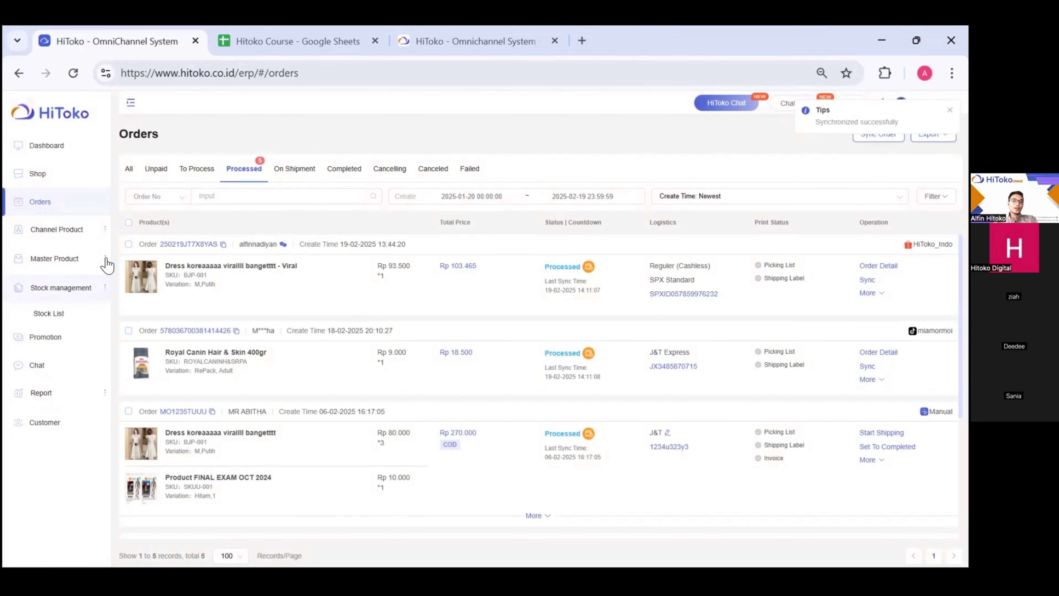
left_click(129, 245)
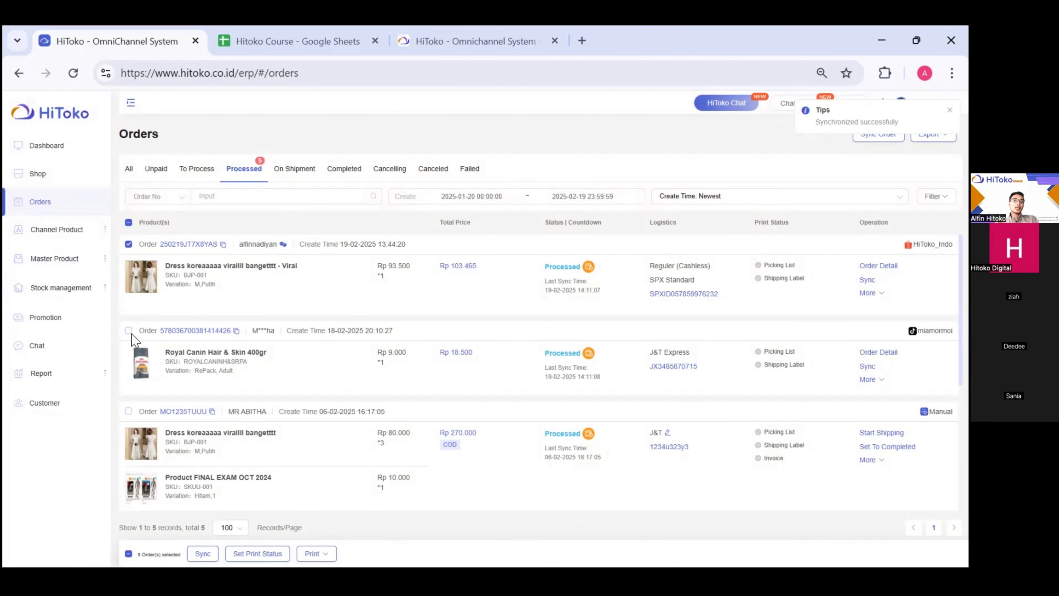
left_click(129, 332)
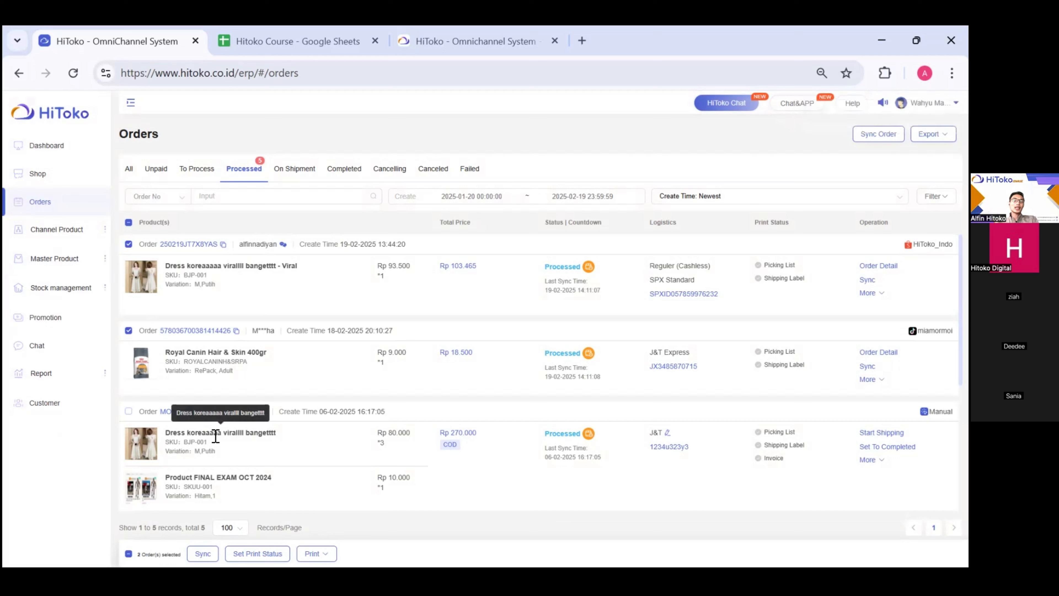
left_click(316, 554)
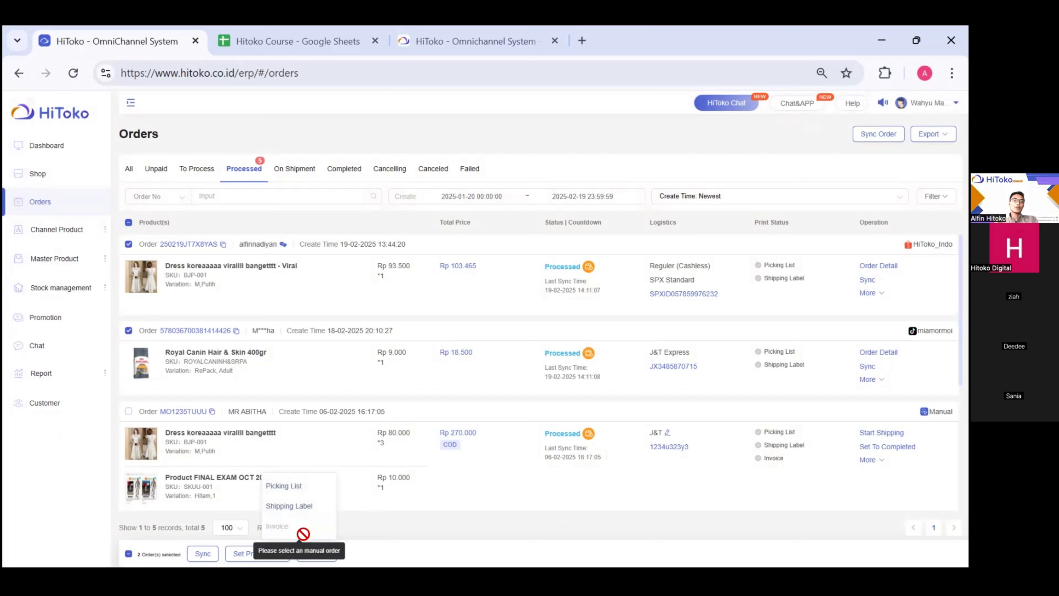
scroll(303, 534, "up", 4)
scroll(304, 534, "down", 3)
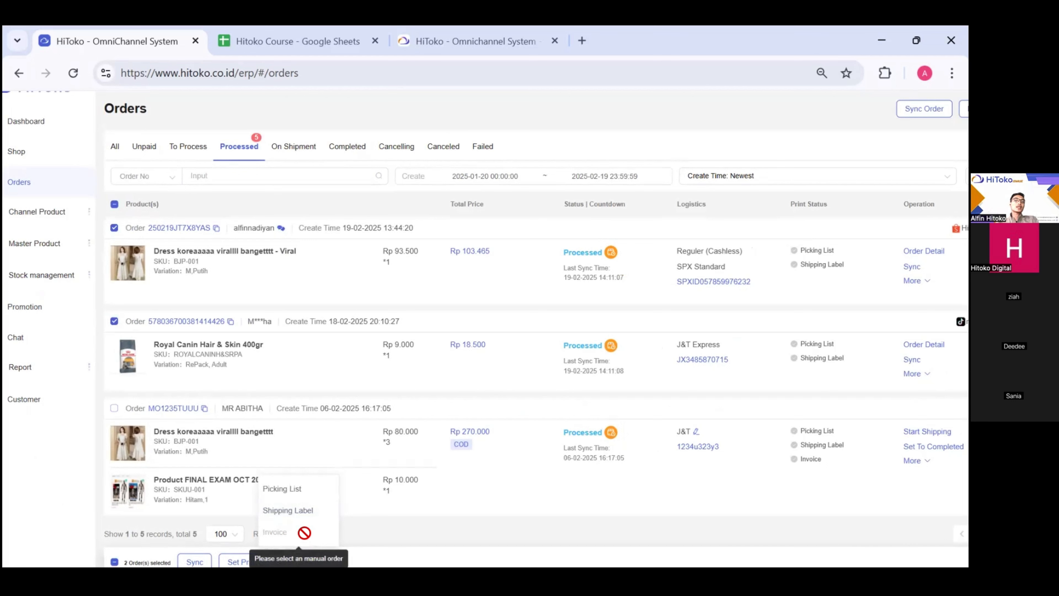
scroll(290, 538, "down", 2)
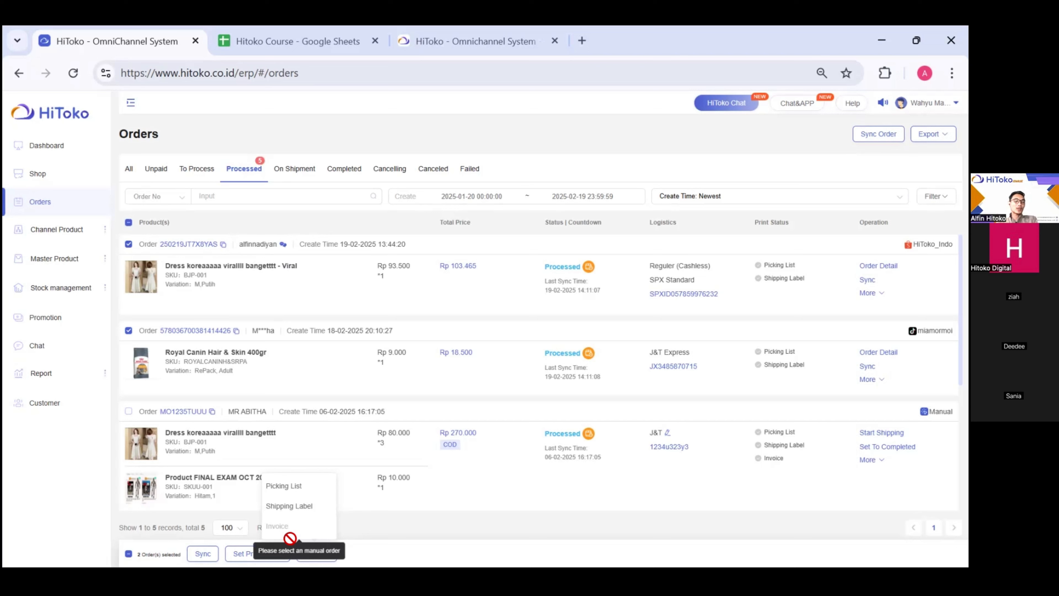
- Print the Shopee order's shipping label via Print > Shipping Label after checking the TikTok tab
left_click(288, 507)
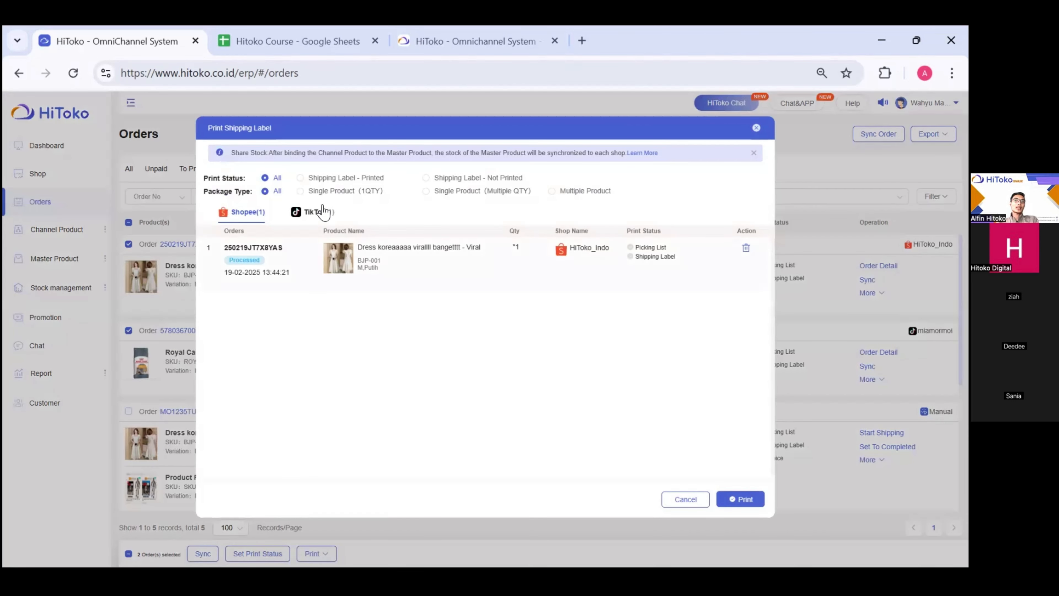
left_click(297, 214)
left_click(237, 217)
left_click(733, 501)
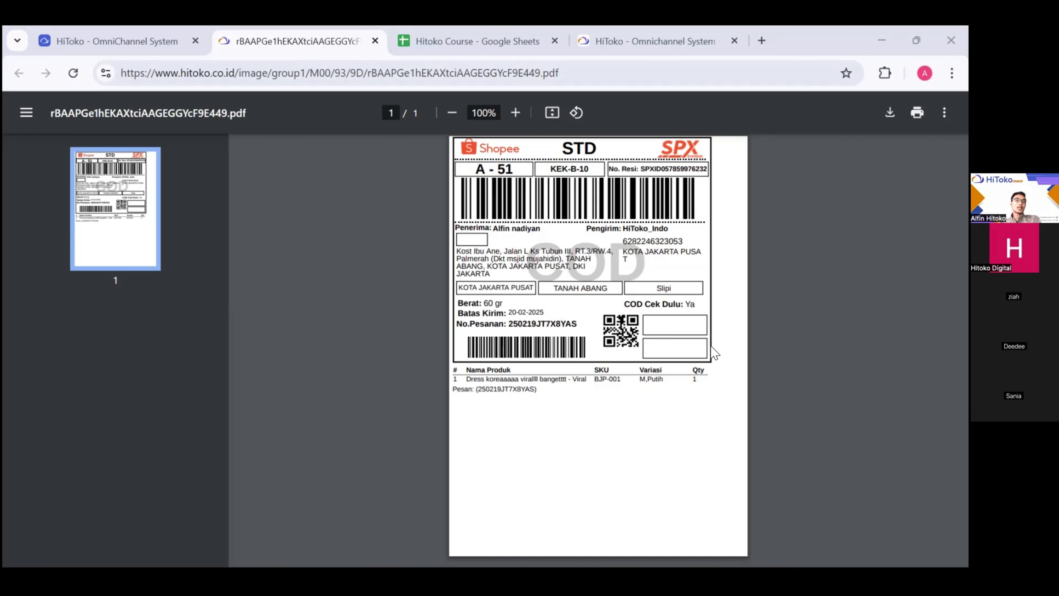
- Close the Print Shipping Label dialog and check the Shopee order's printed Shipping Label status
left_click(133, 44)
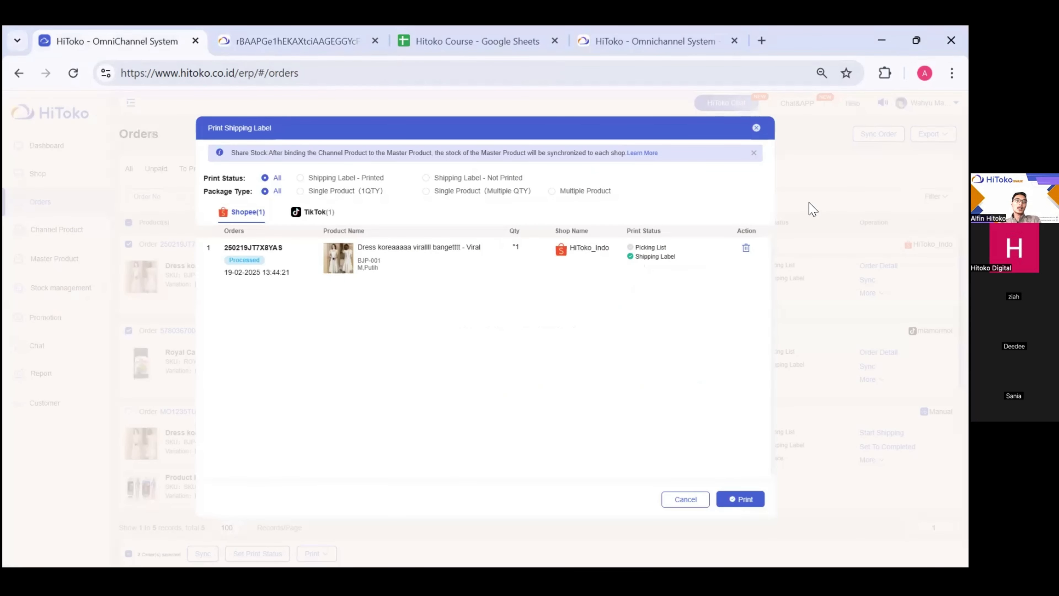
left_click(756, 128)
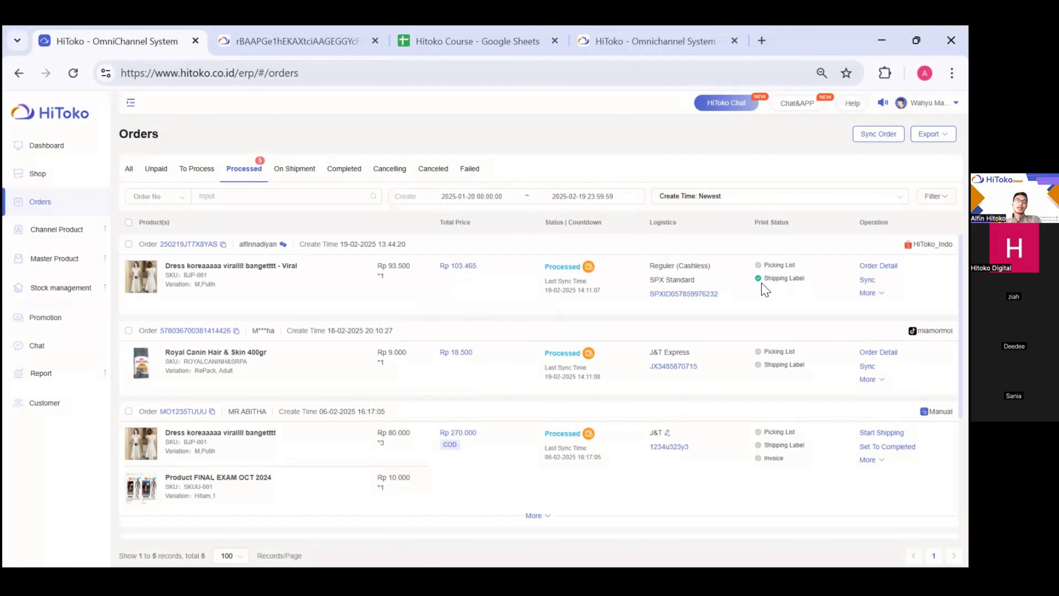
scroll(761, 282, "up", 5)
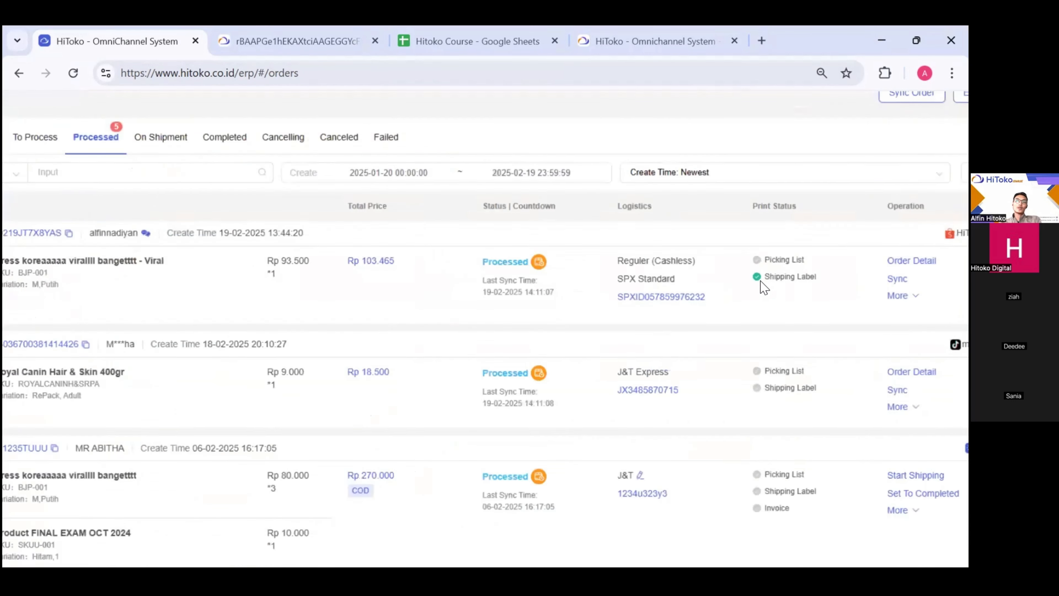
scroll(755, 283, "right", 2)
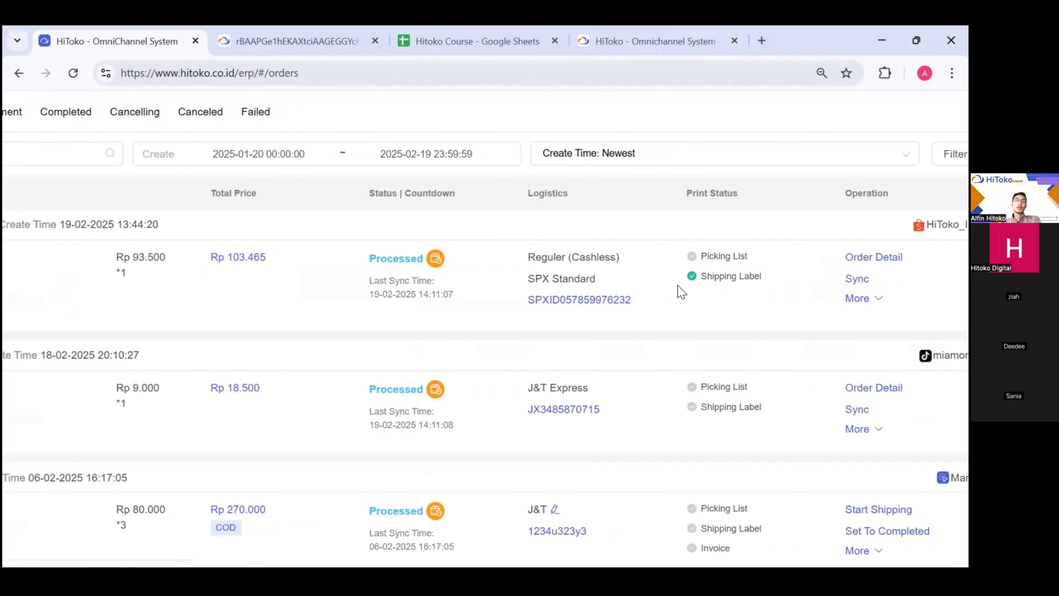
left_click_drag(701, 276, 781, 287)
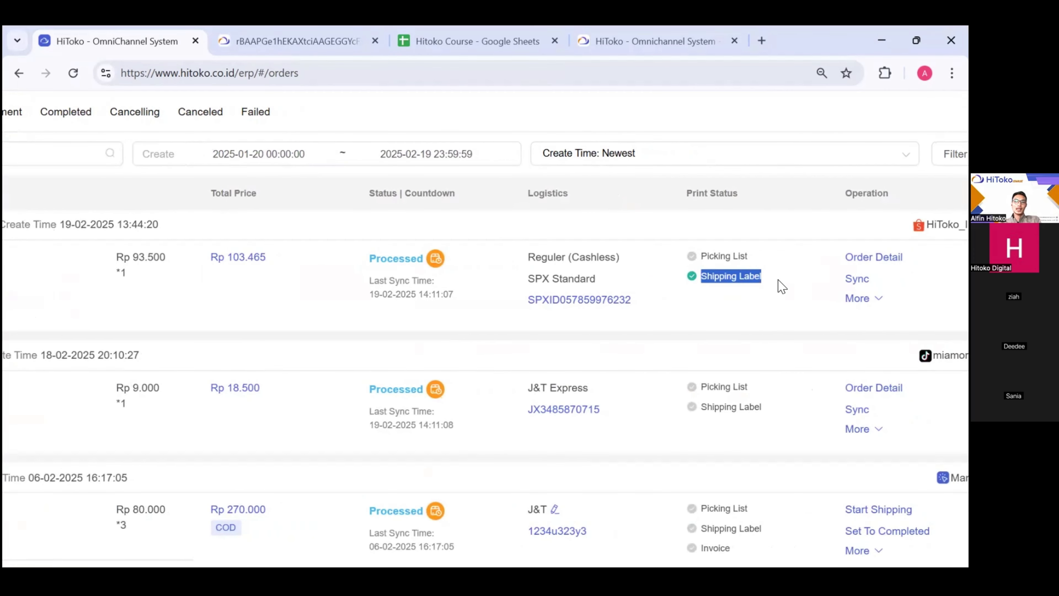
scroll(782, 286, "down", 5)
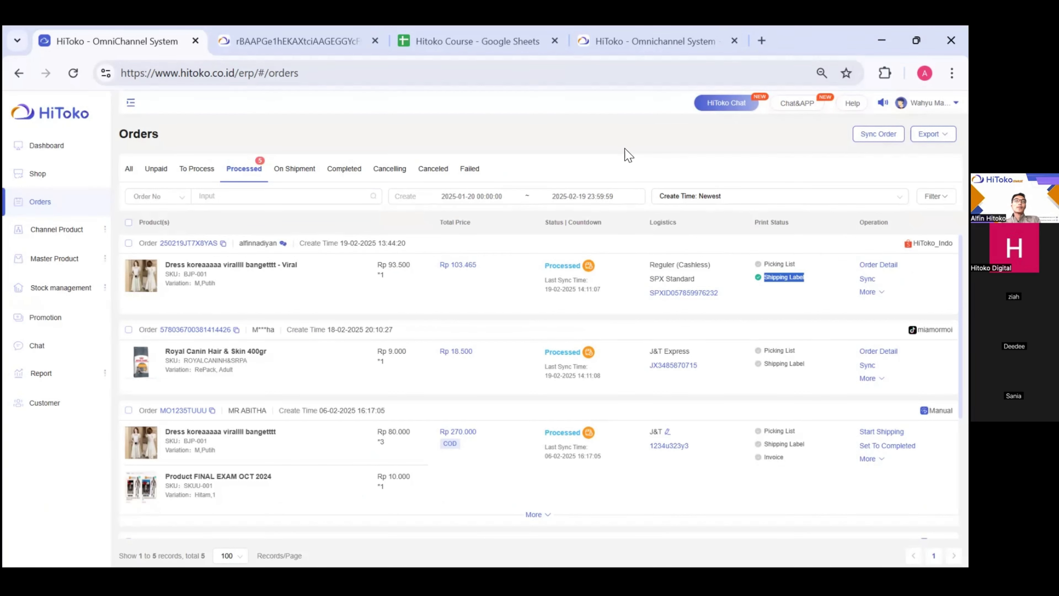
- Review order 250219JT7X8YAS's To Process status, customer and payment rows, then return to Orders
left_click(184, 246)
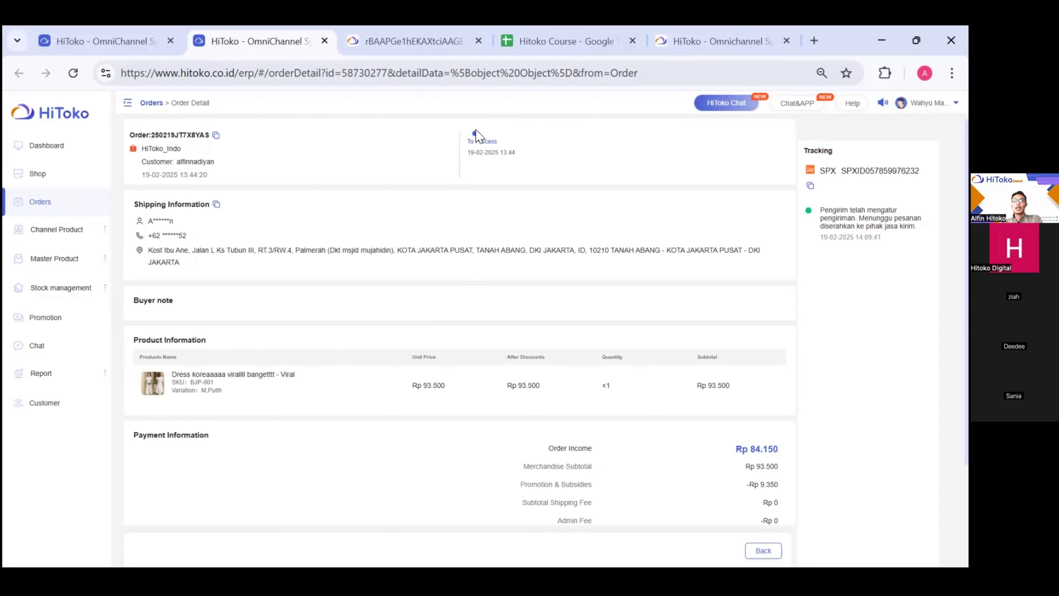
left_click_drag(462, 134, 560, 166)
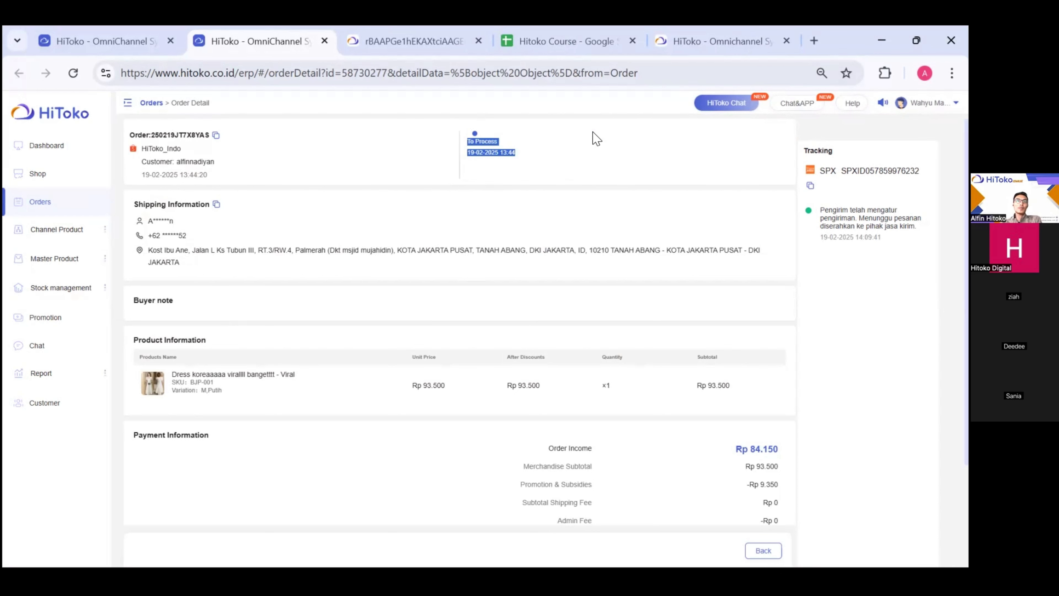
scroll(593, 138, "down", 3)
scroll(593, 137, "up", 3)
double_click(163, 162)
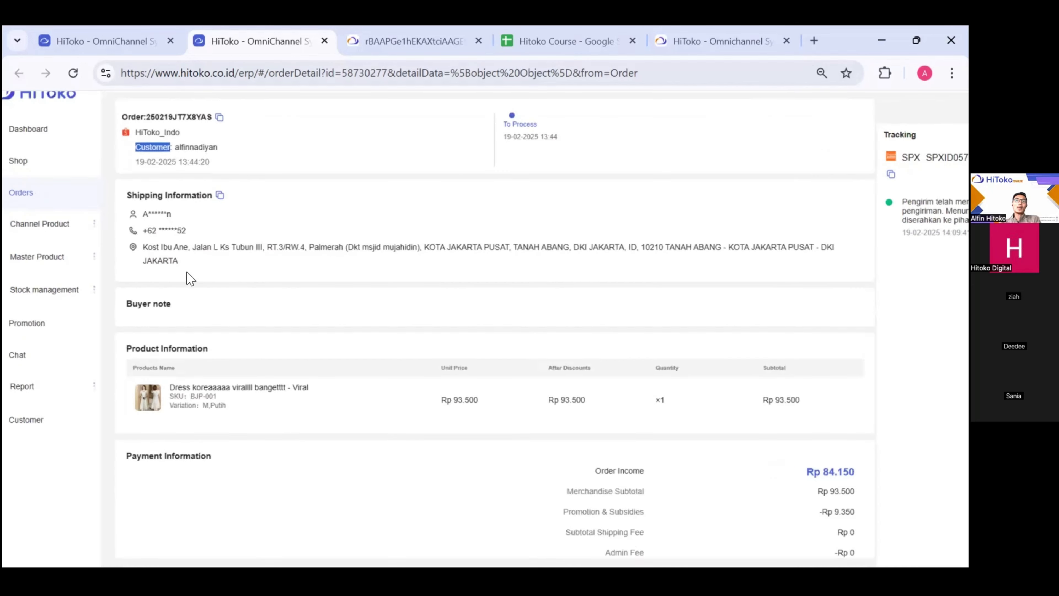
scroll(187, 279, "down", 2)
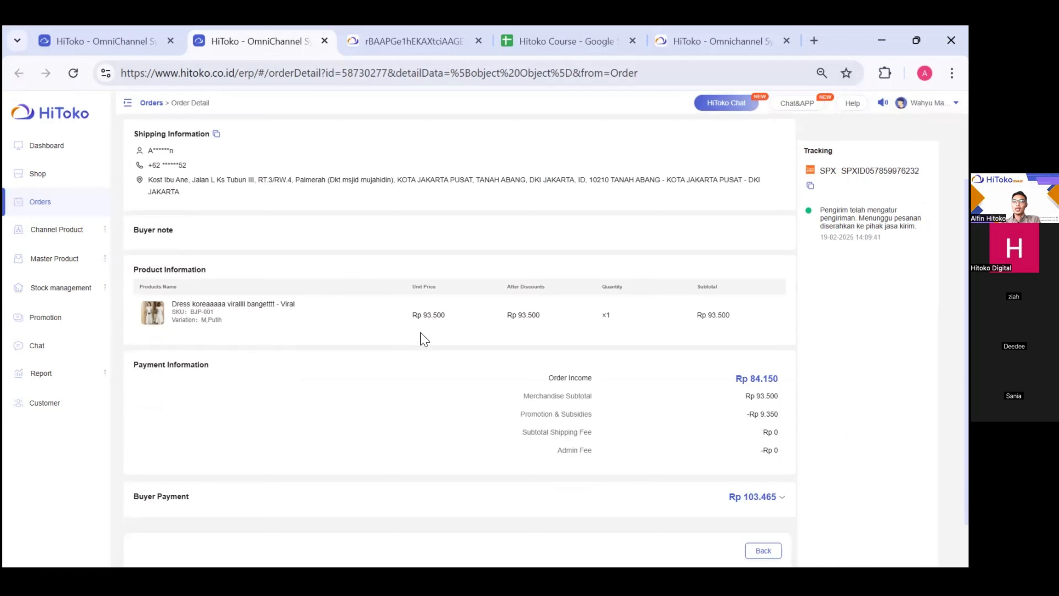
left_click_drag(594, 438, 514, 398)
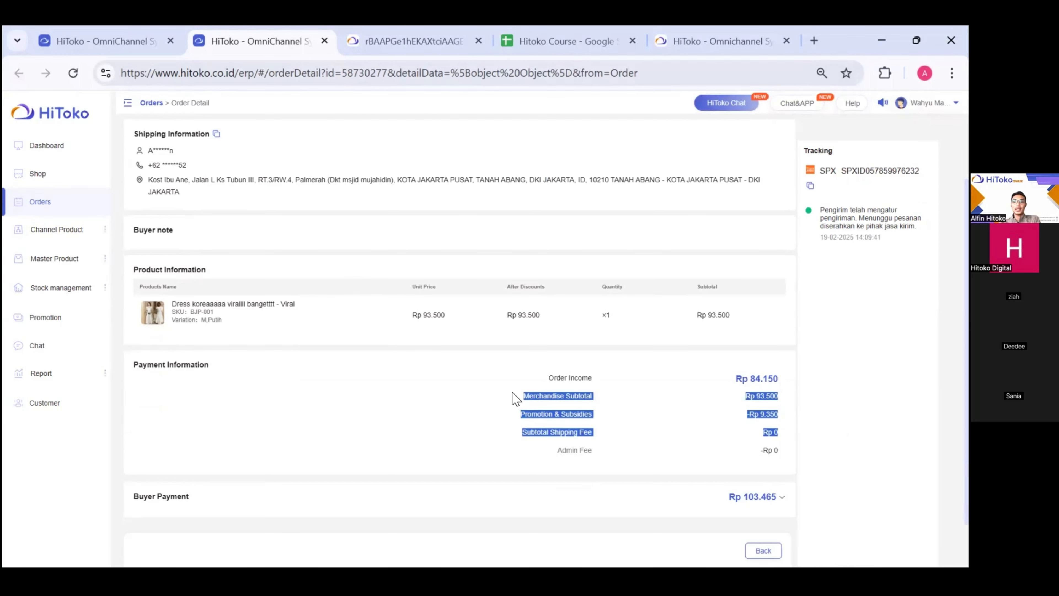
scroll(515, 398, "up", 2)
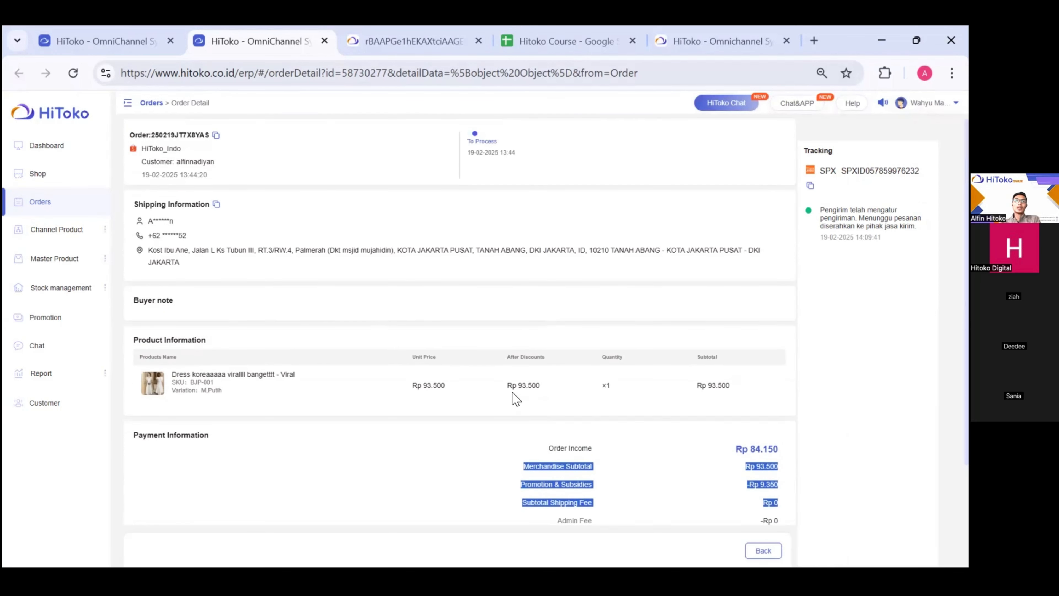
left_click(47, 205)
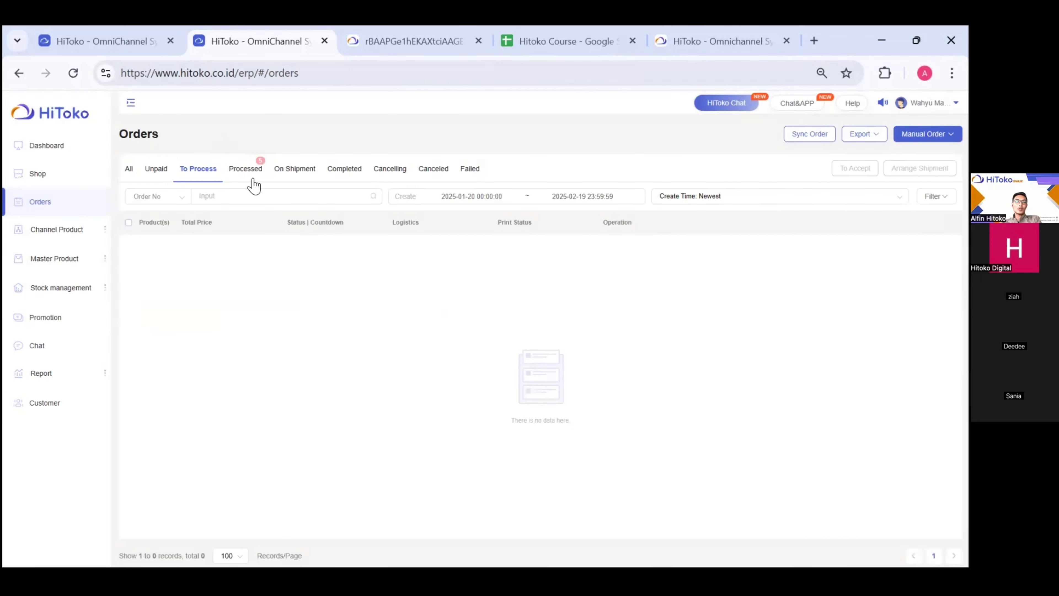
- Filter Orders to Processed (5 records) and bring up the Export menu
left_click(246, 170)
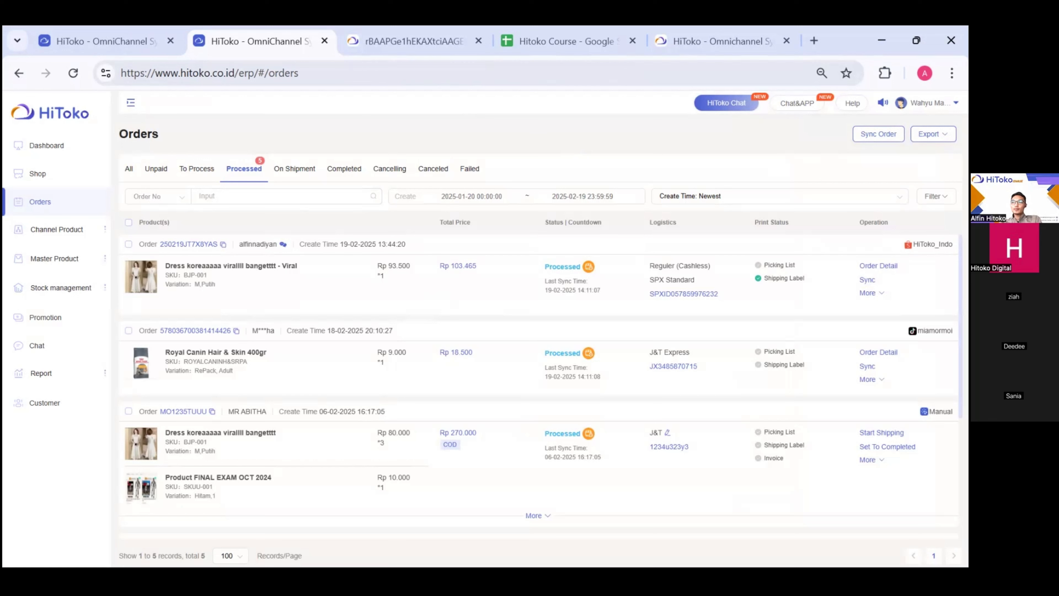
mouse_move(933, 134)
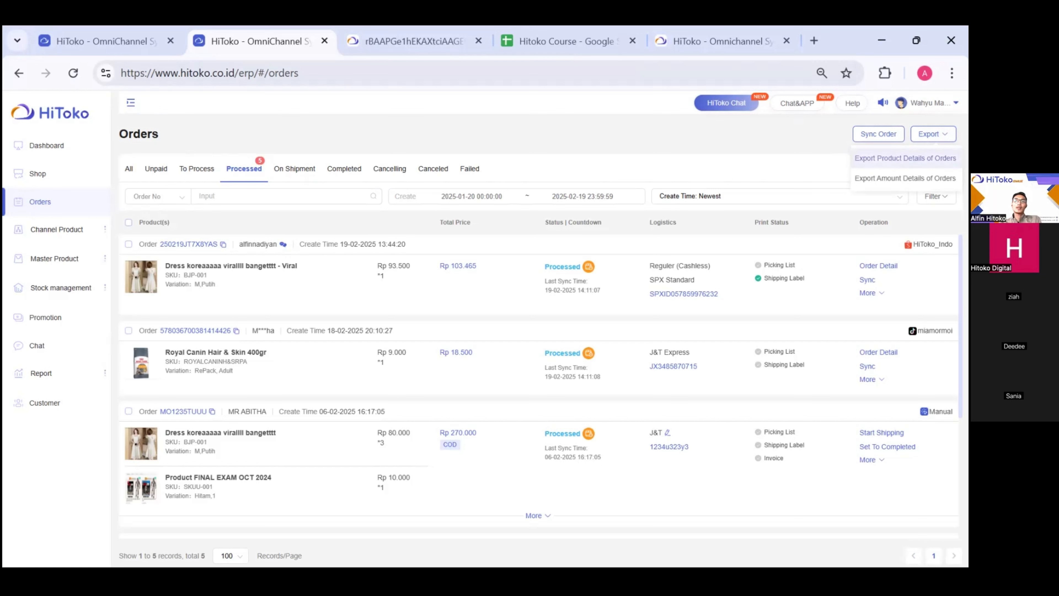
- Export the 5 processed orders' amount details to Excel and open the downloaded .xlsx
scroll(895, 162, "up", 5)
scroll(895, 162, "right", 1)
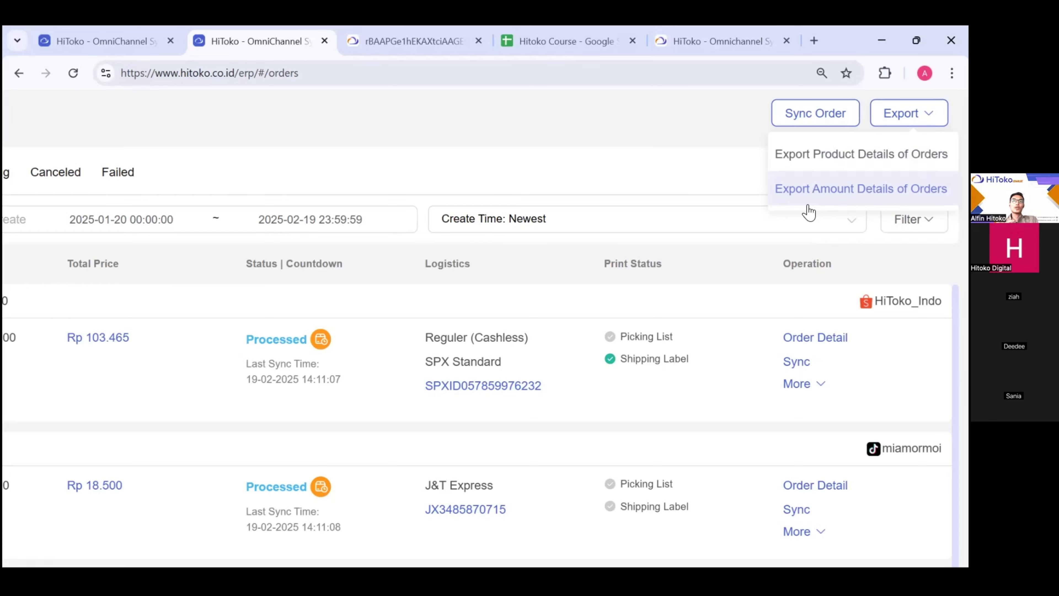
left_click(816, 196)
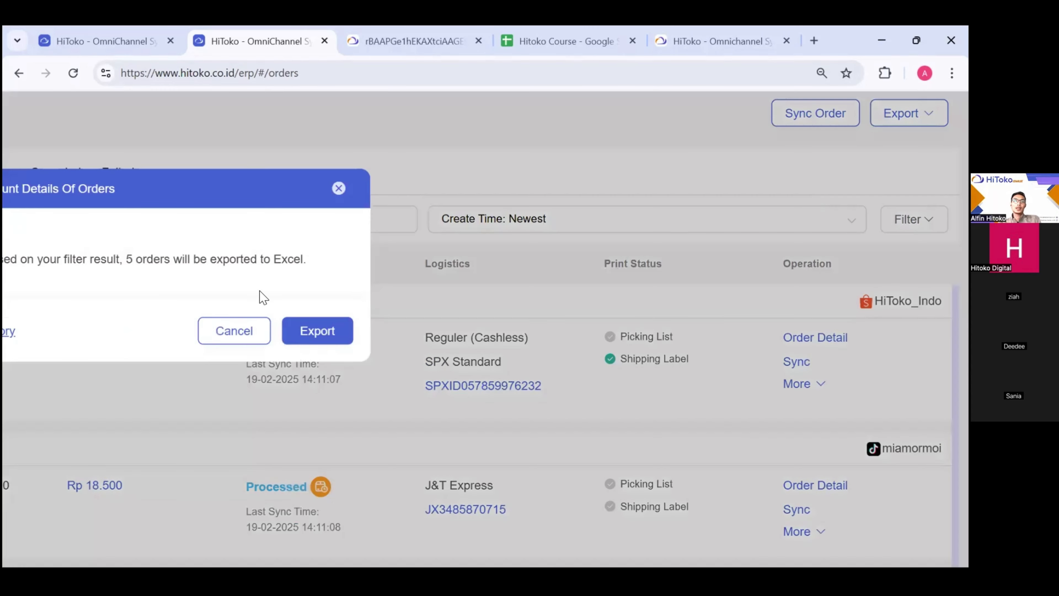
key("ctrl+minus")
key("ctrl+minus")
key("ctrl+minus")
key("ctrl+minus")
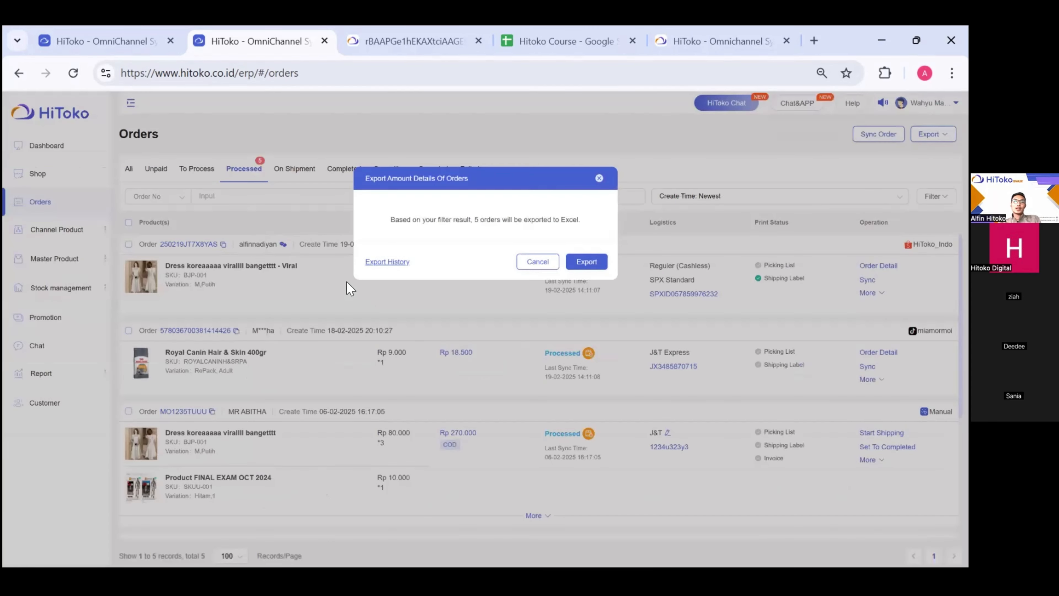
left_click(603, 263)
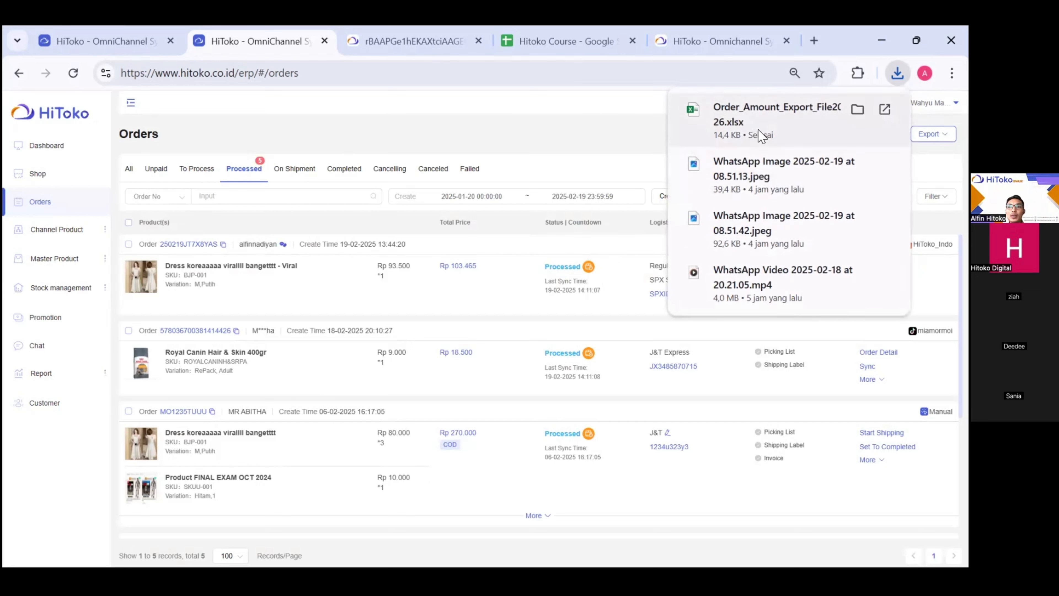
left_click(760, 136)
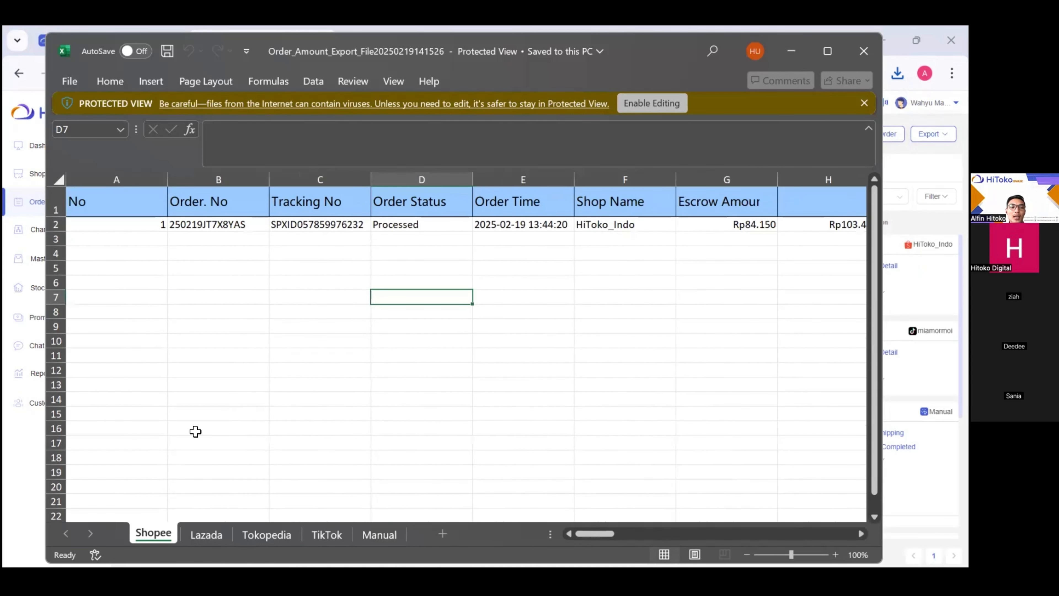
- Browse the Shopee sheet's columns, checking Quantity Purchased, then close the Excel file
left_click(208, 535)
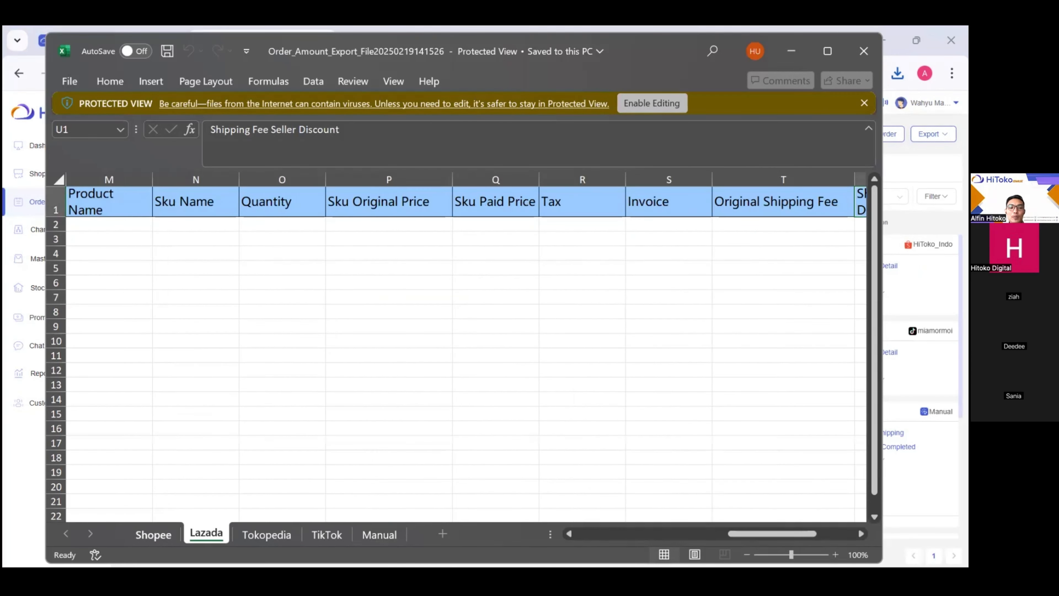
left_click(153, 535)
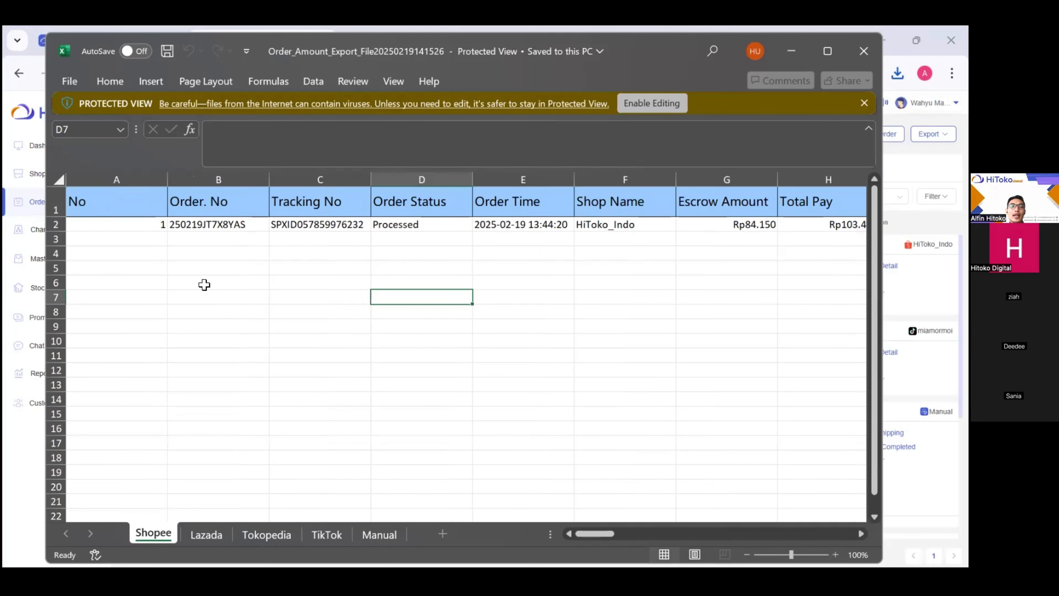
scroll(203, 284, "right", 1)
scroll(361, 340, "right", 1)
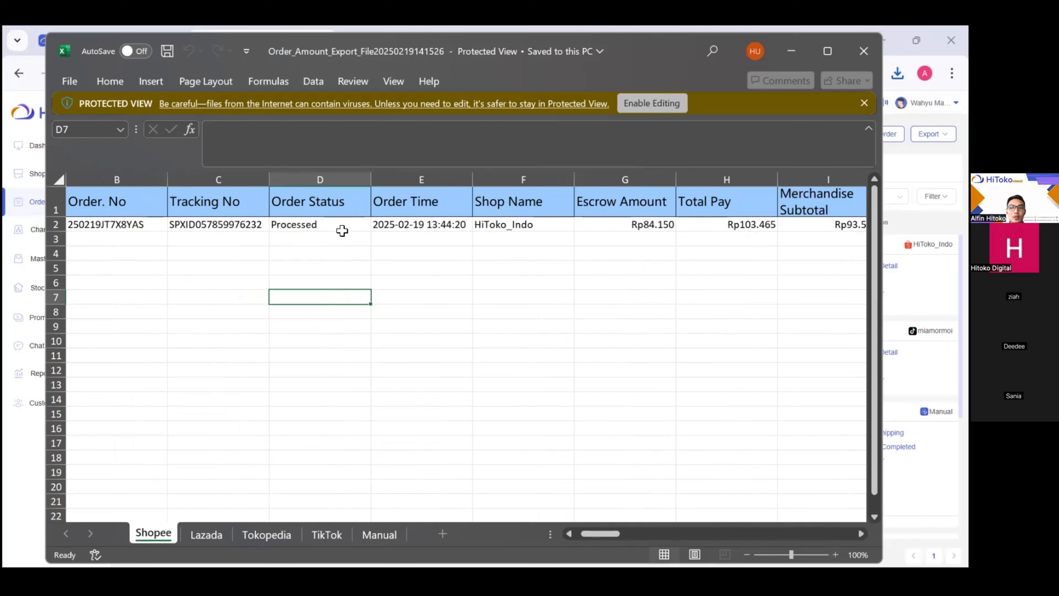
scroll(342, 231, "right", 8)
scroll(342, 230, "right", 4)
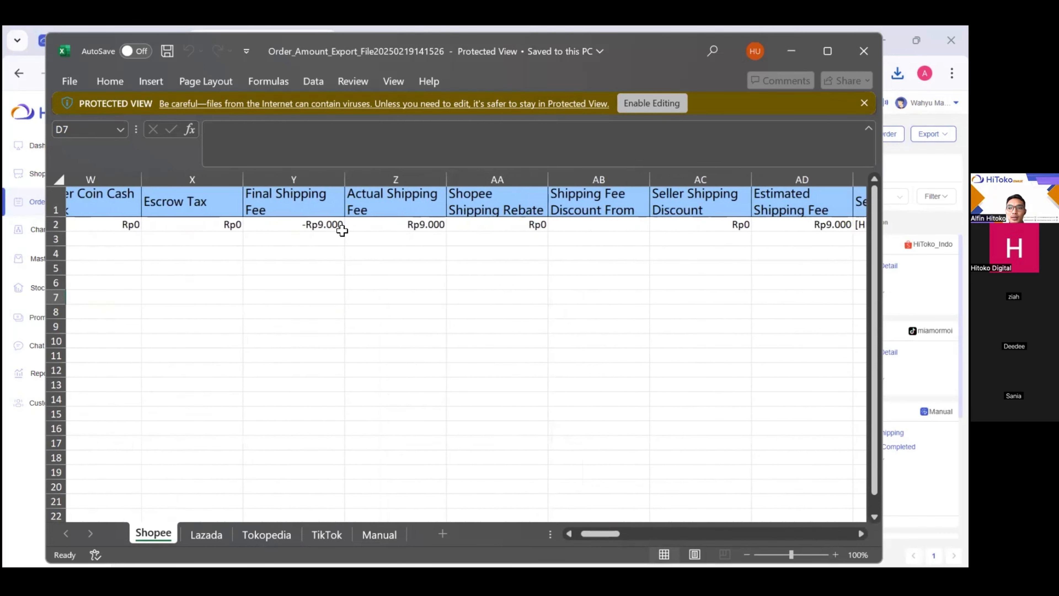
scroll(491, 336, "right", 1)
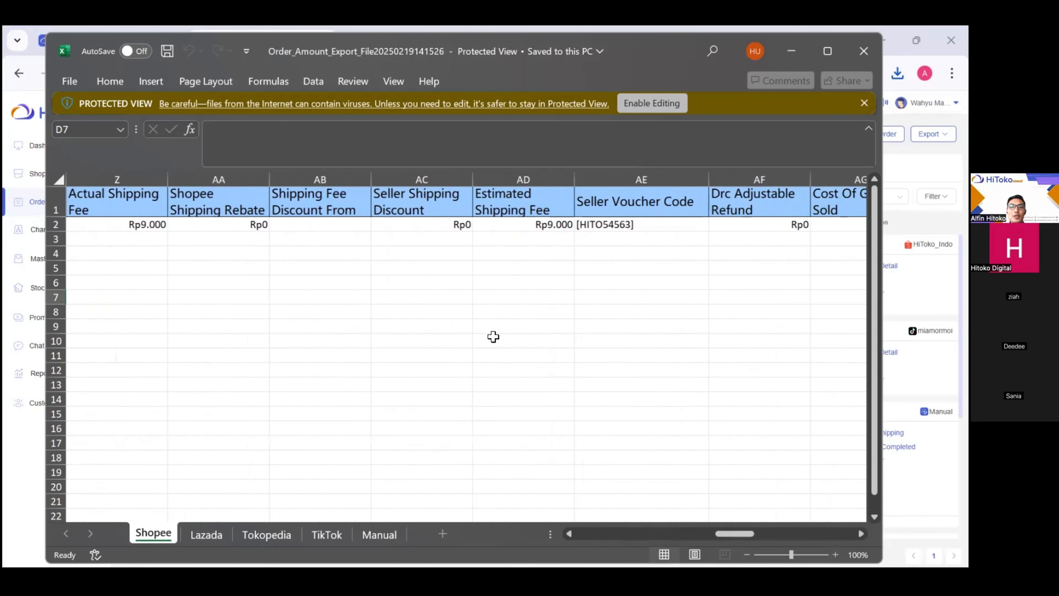
scroll(414, 329, "right", 1)
scroll(414, 329, "right", 12)
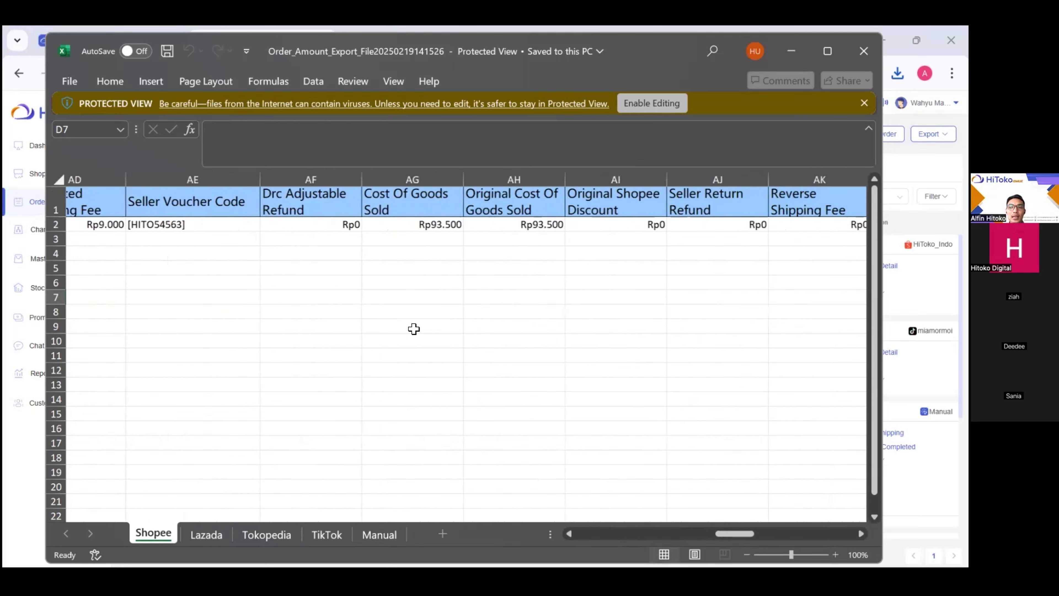
scroll(414, 329, "left", 3)
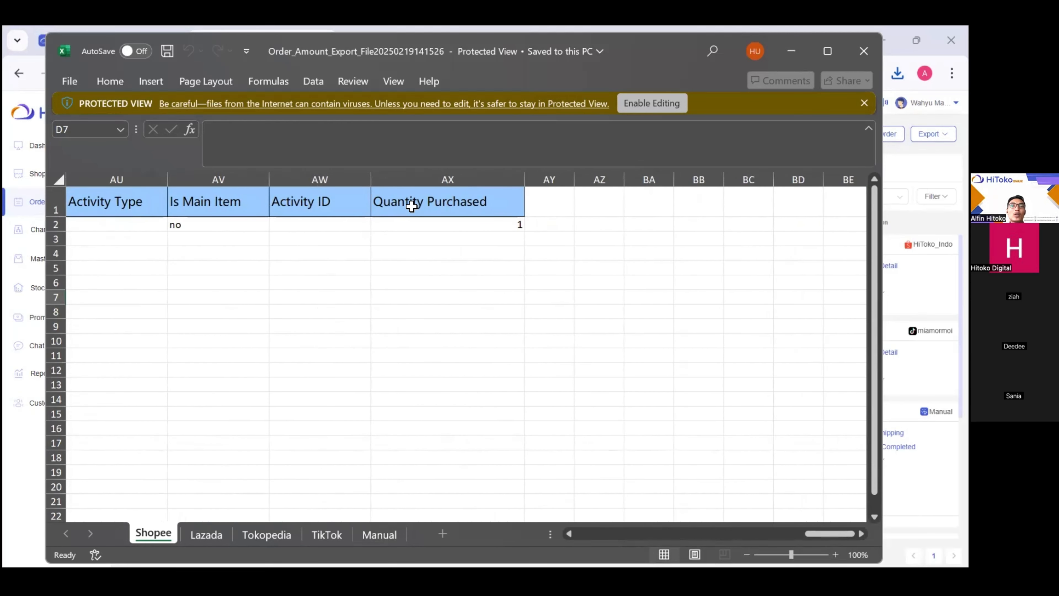
left_click(413, 205)
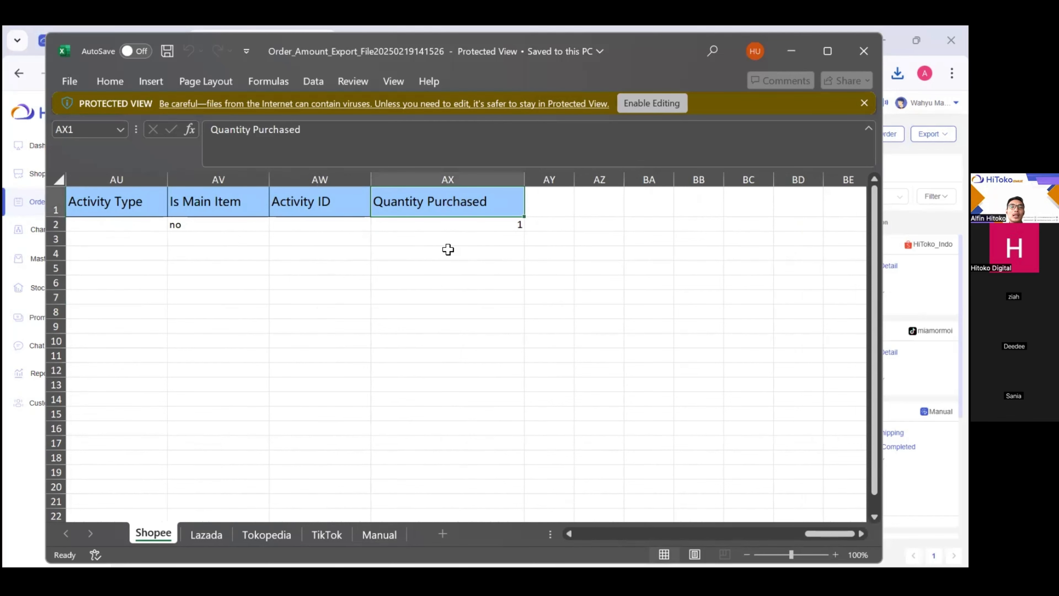
scroll(447, 248, "left", 3)
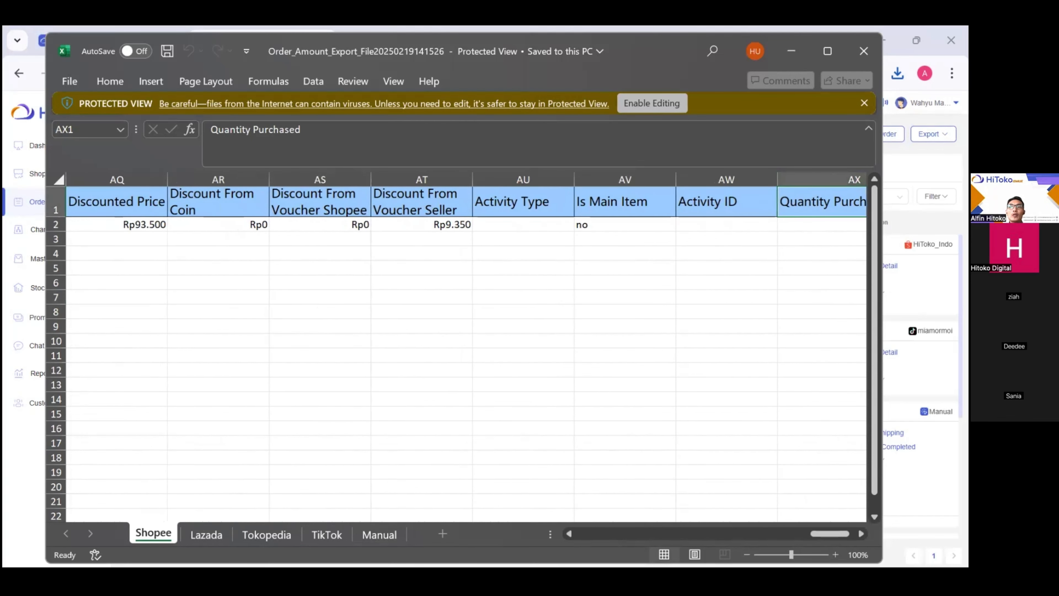
left_click(863, 51)
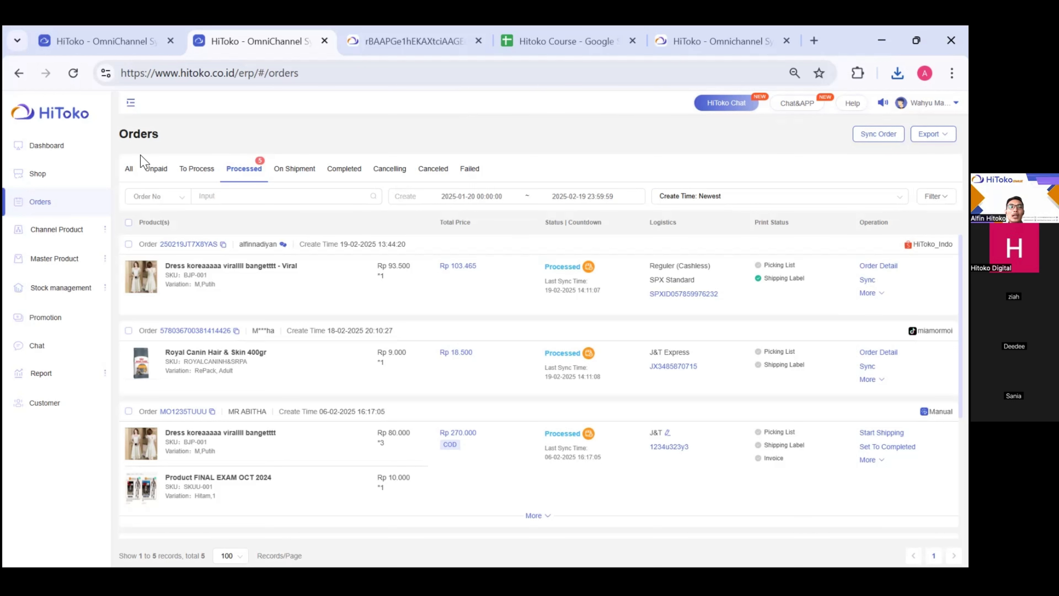
- Switch Orders to the All tab and choose Manual Order > Add Manually
left_click(130, 168)
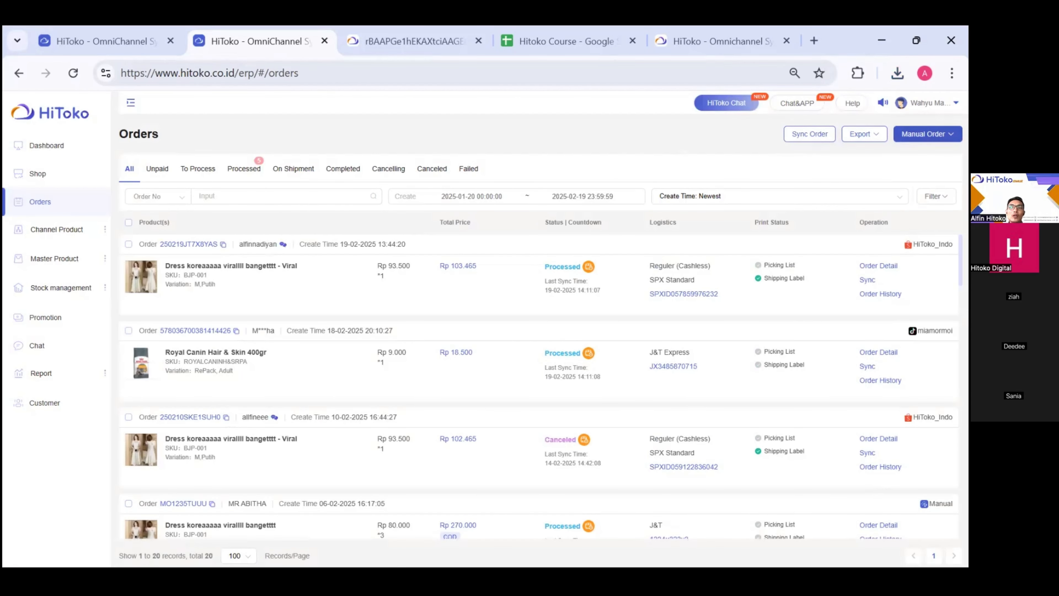
mouse_move(928, 134)
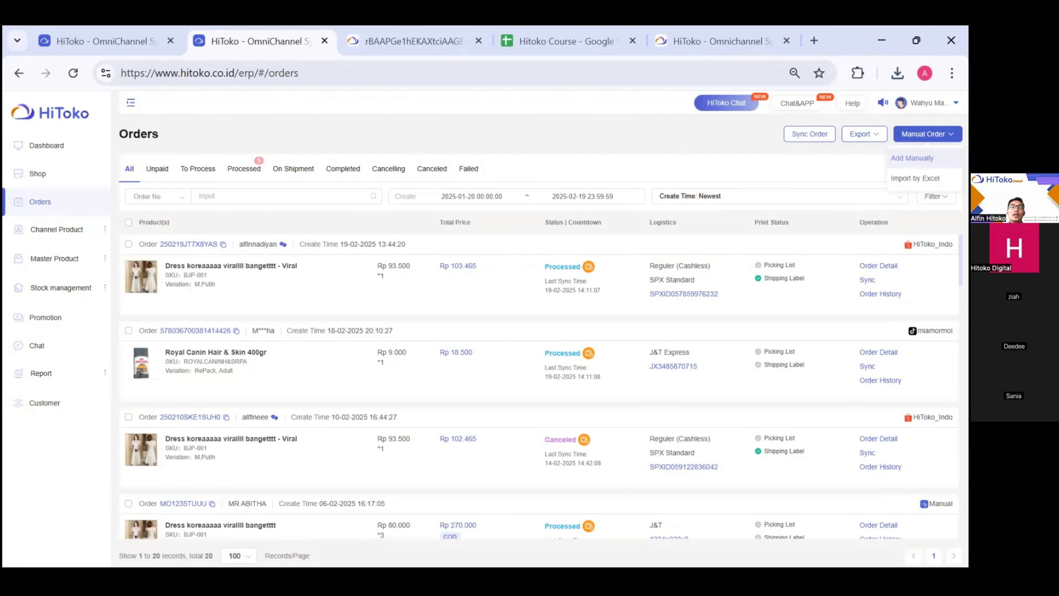
left_click(912, 158)
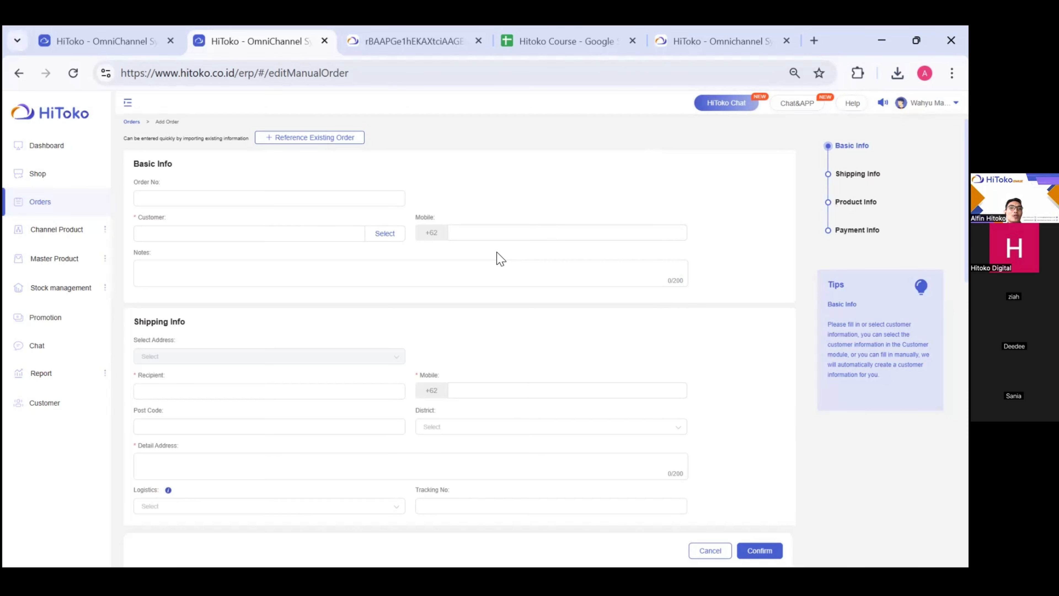
- Reopen a blank manual order form and enter order number 12/02/2025WA
left_click(72, 210)
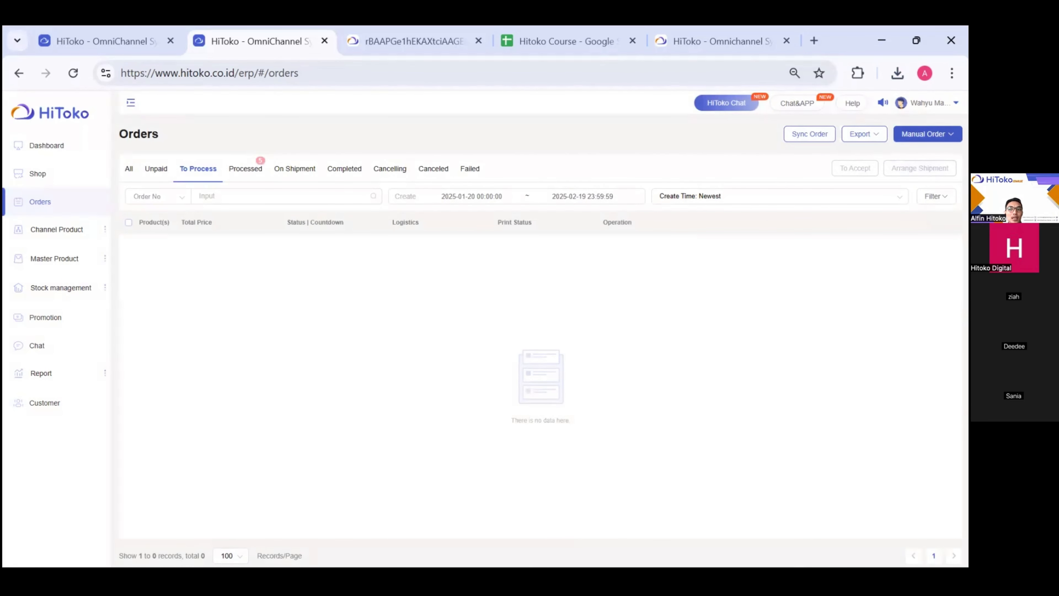
mouse_move(927, 134)
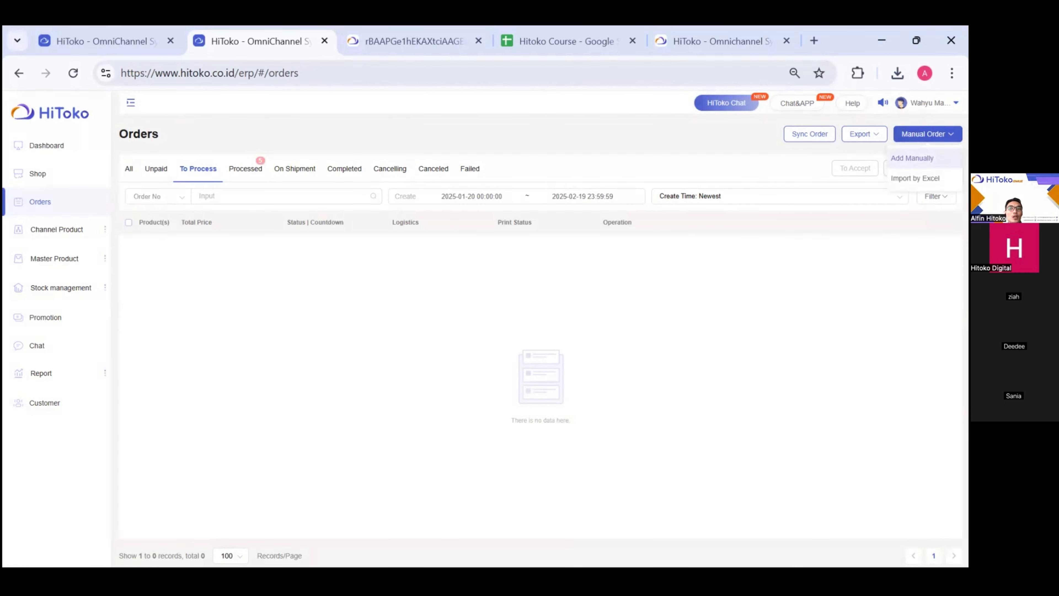
left_click(912, 158)
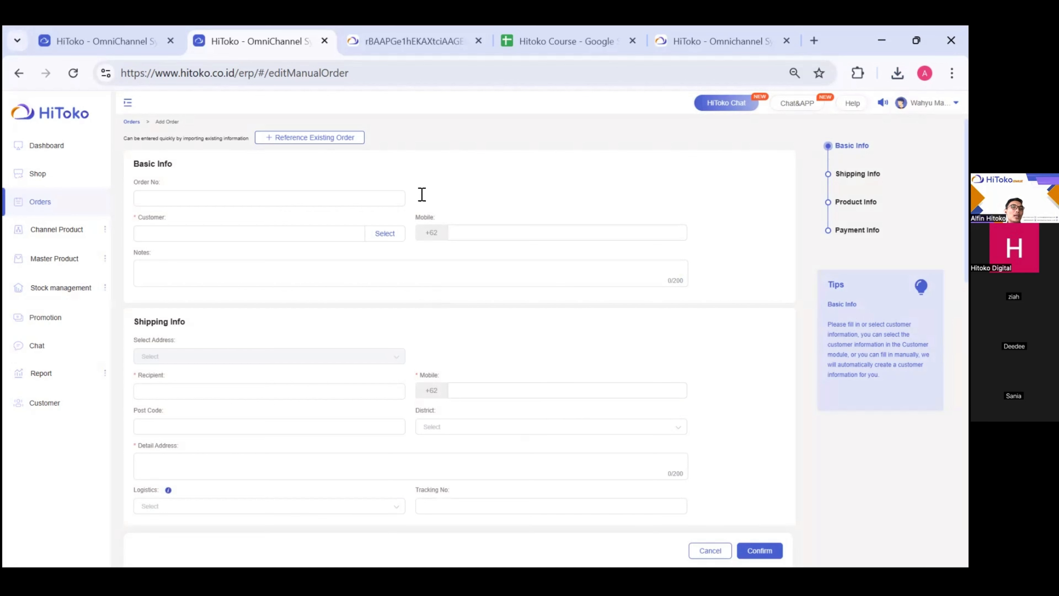
left_click(165, 201)
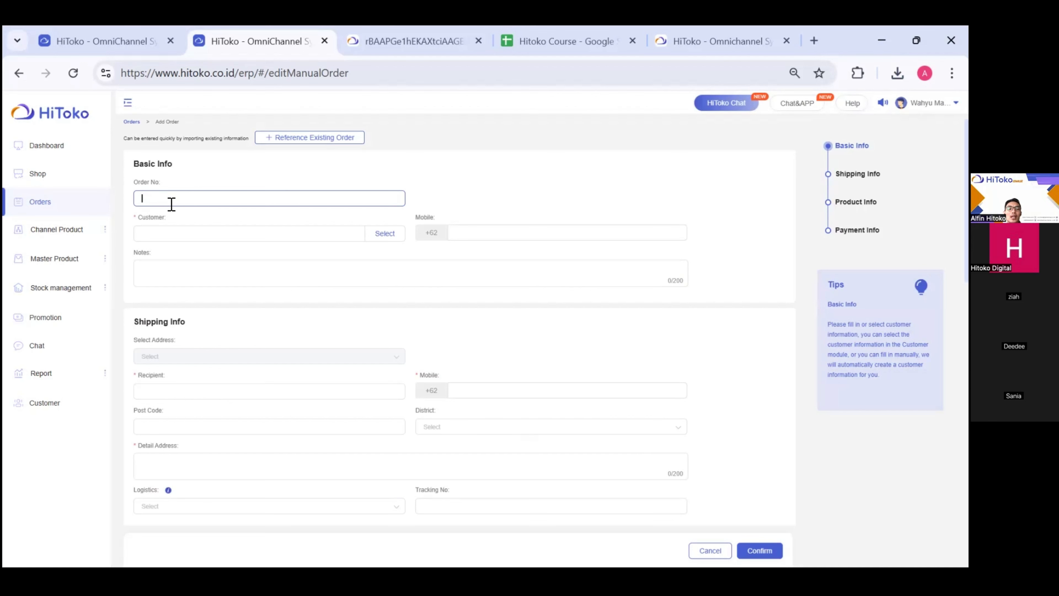
type("12/02/2025WA")
key("ctrl+plus")
key("ctrl+plus")
key("ctrl+plus")
key("ctrl+plus")
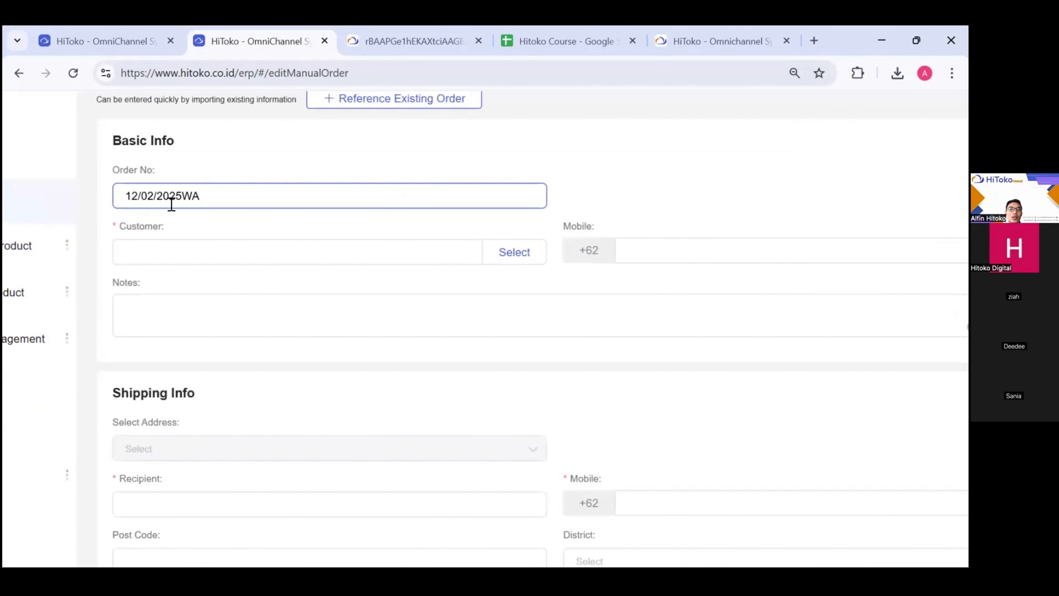
key("ctrl+0")
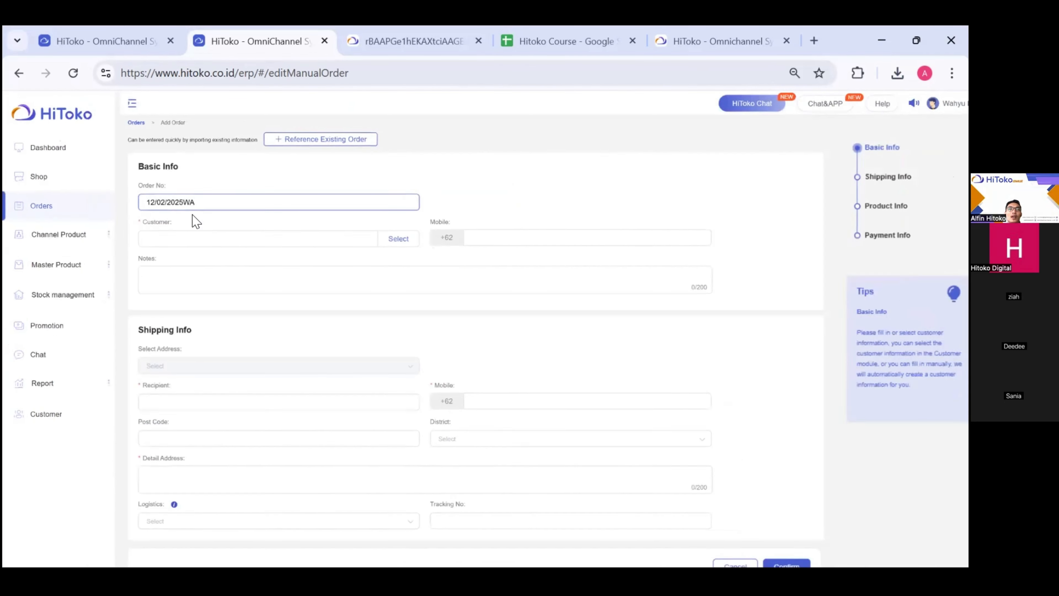
- Enter the customer's name, correcting the mistyped attempts
left_click(199, 228)
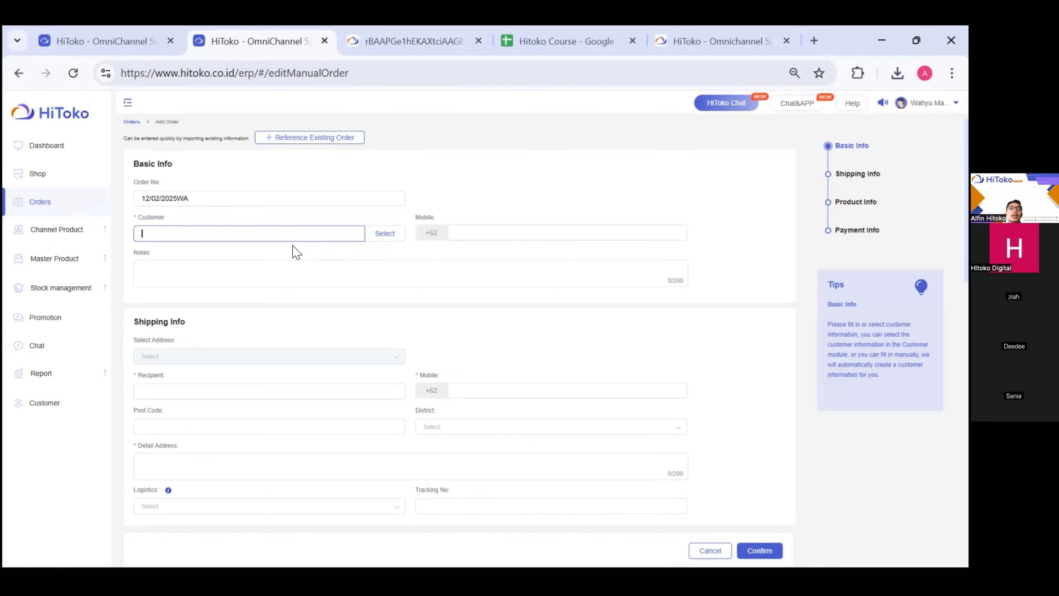
type("aLFI")
key("ctrl+a")
type("aLFIN")
key("ctrl+a")
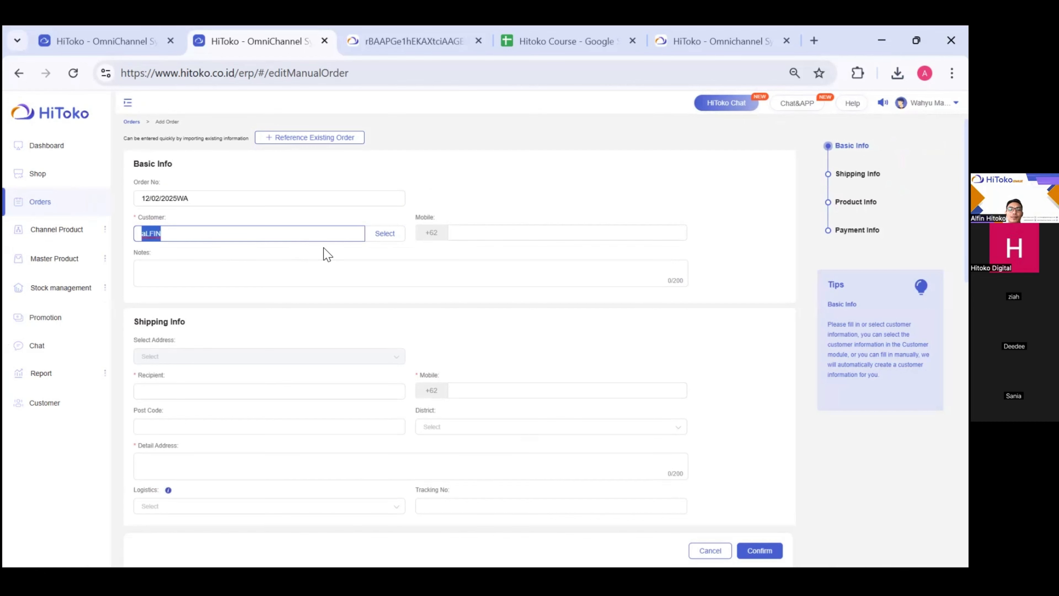
type("Alfin")
- Enter the customer's mobile number and copy it for the shipping recipient's mobile field
left_click(483, 230)
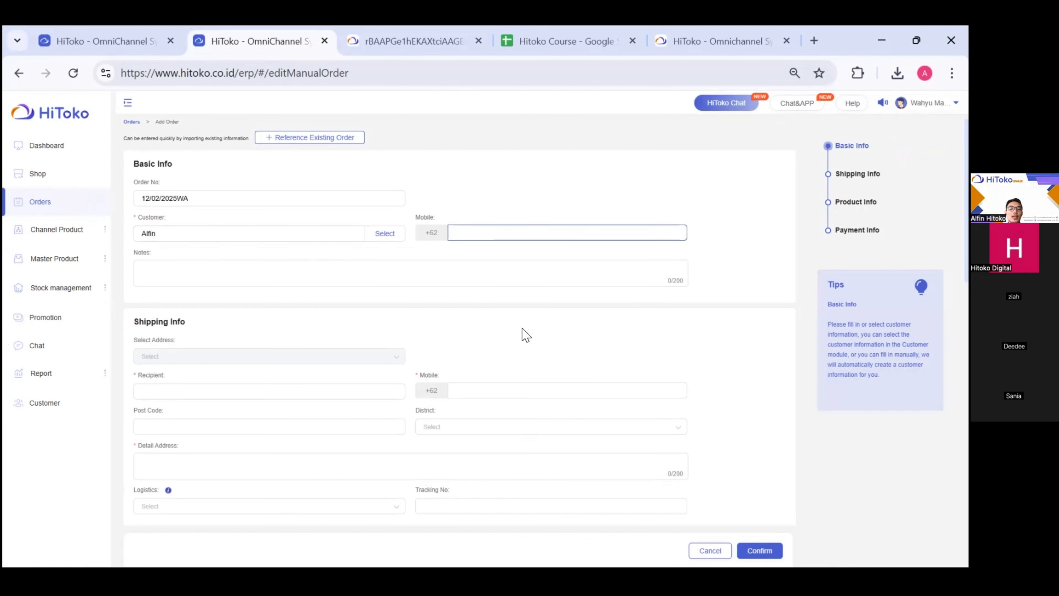
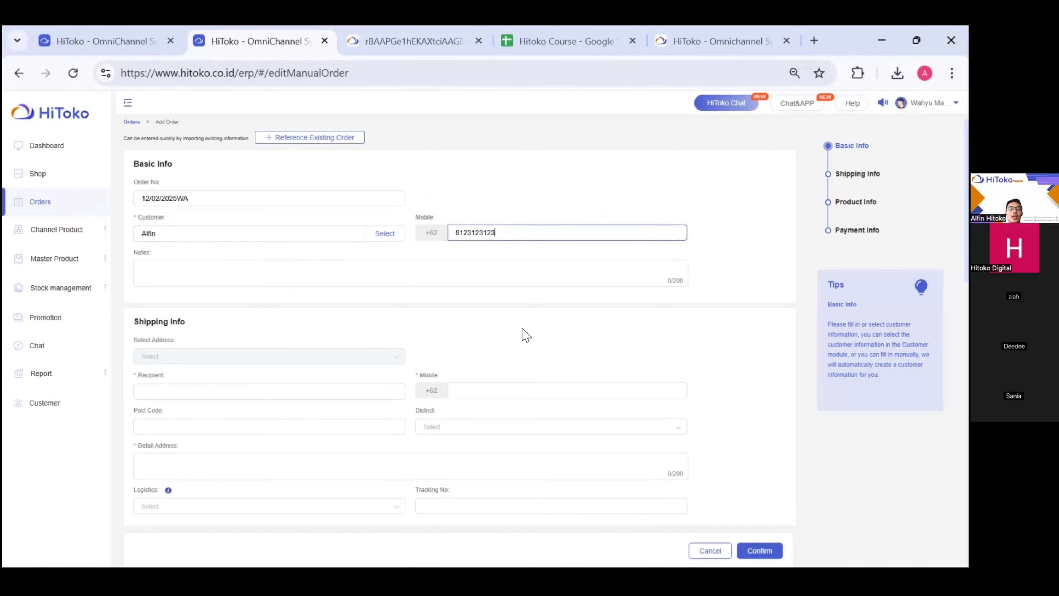
scroll(526, 334, "down", 1)
key("ctrl+a")
key("ctrl+c")
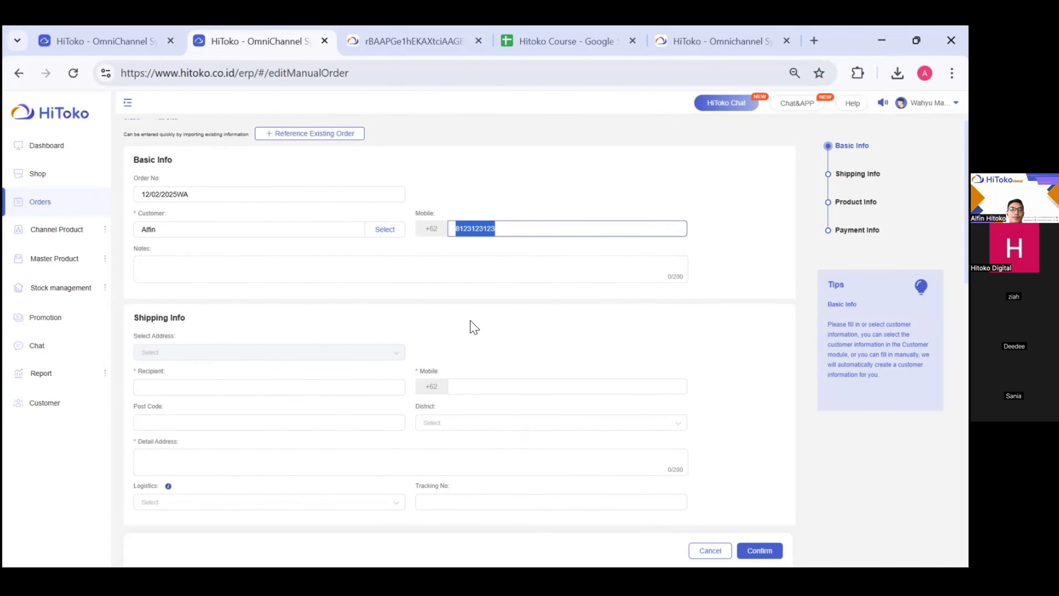
scroll(474, 327, "down", 1)
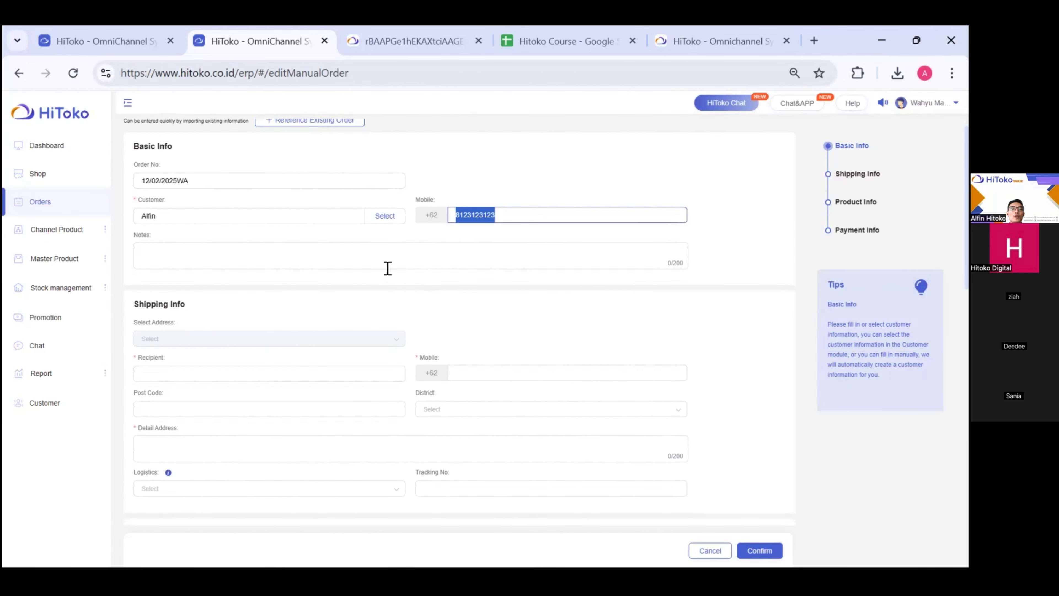
scroll(388, 338, "down", 2)
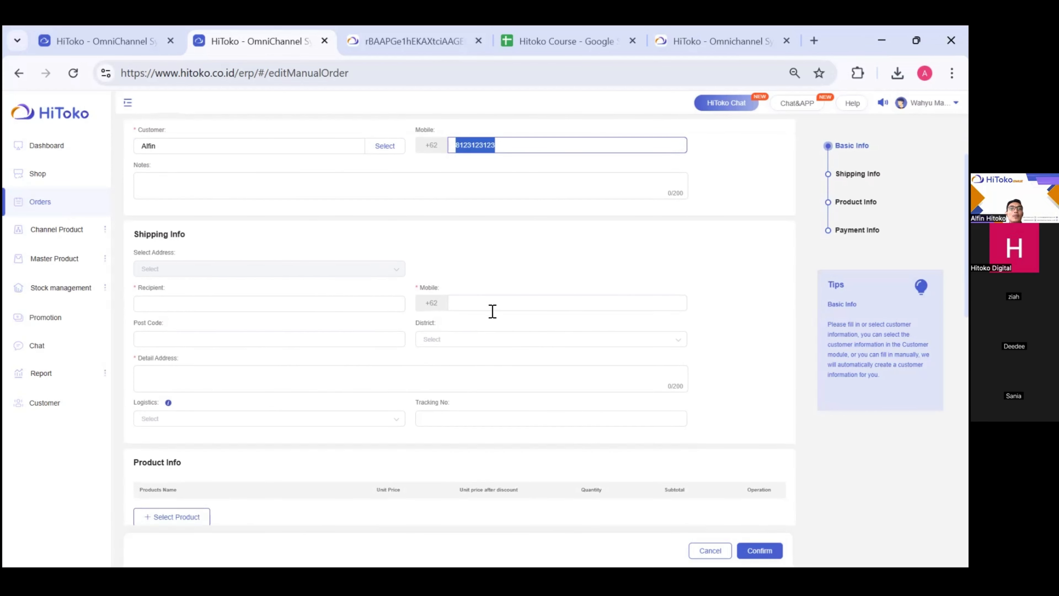
left_click(493, 309)
- Paste the same mobile number for the recipient and enter the recipient's name
key("ctrl+v")
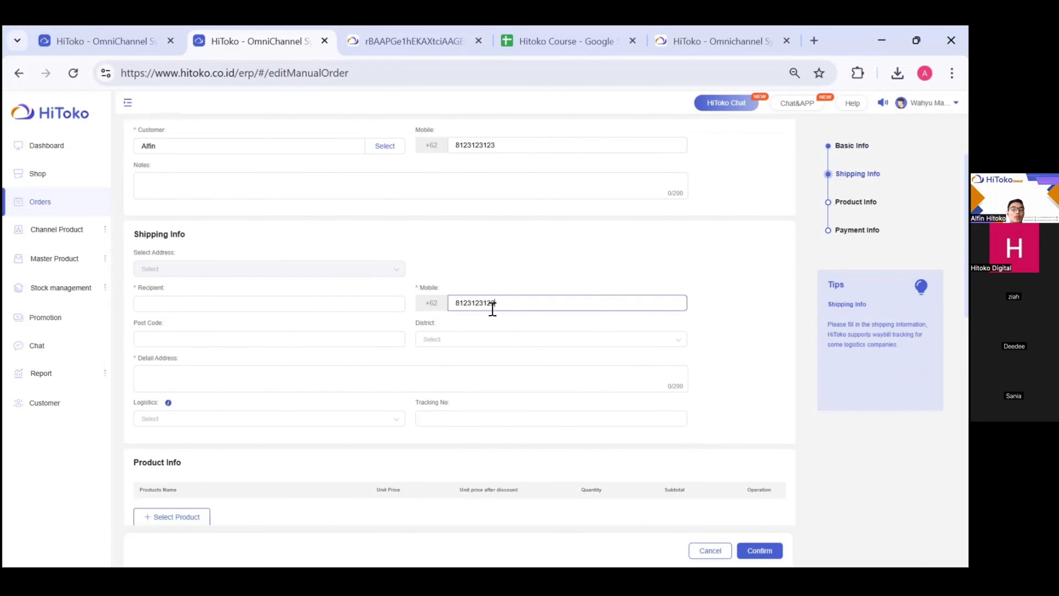
left_click(429, 297)
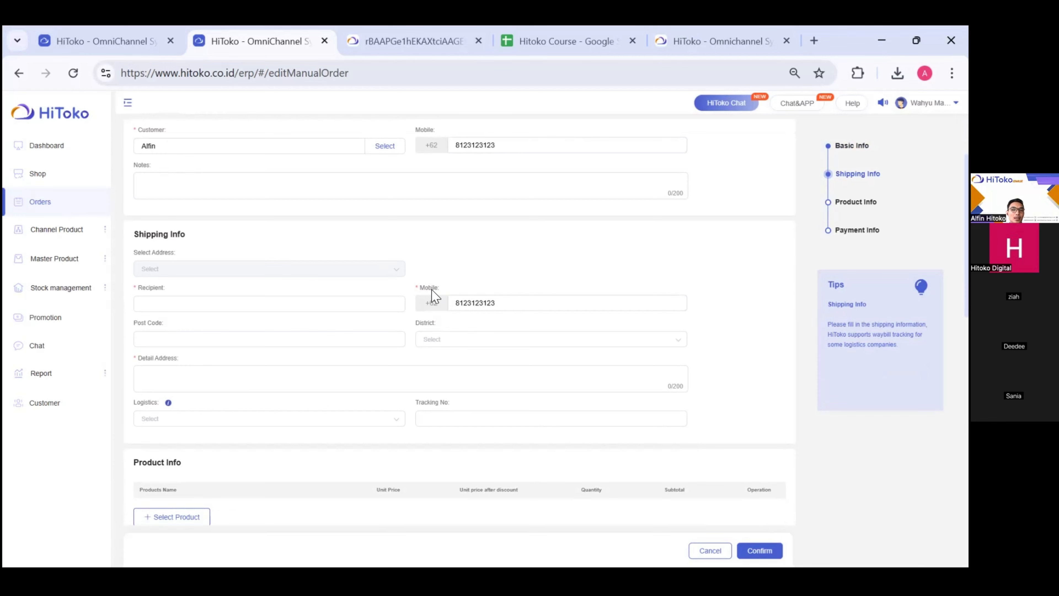
scroll(434, 295, "down", 1)
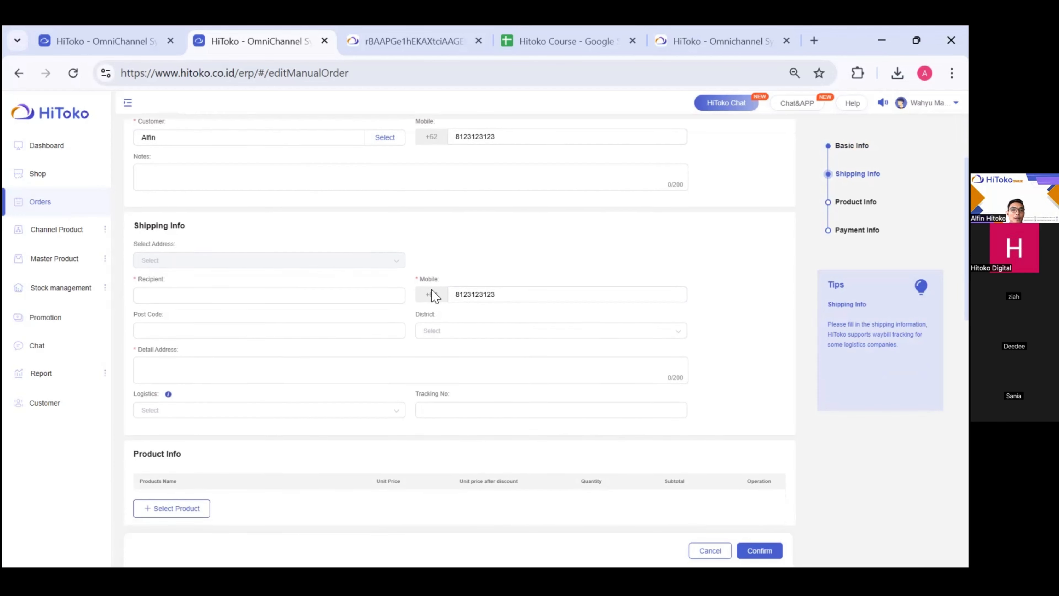
left_click(168, 291)
type("A")
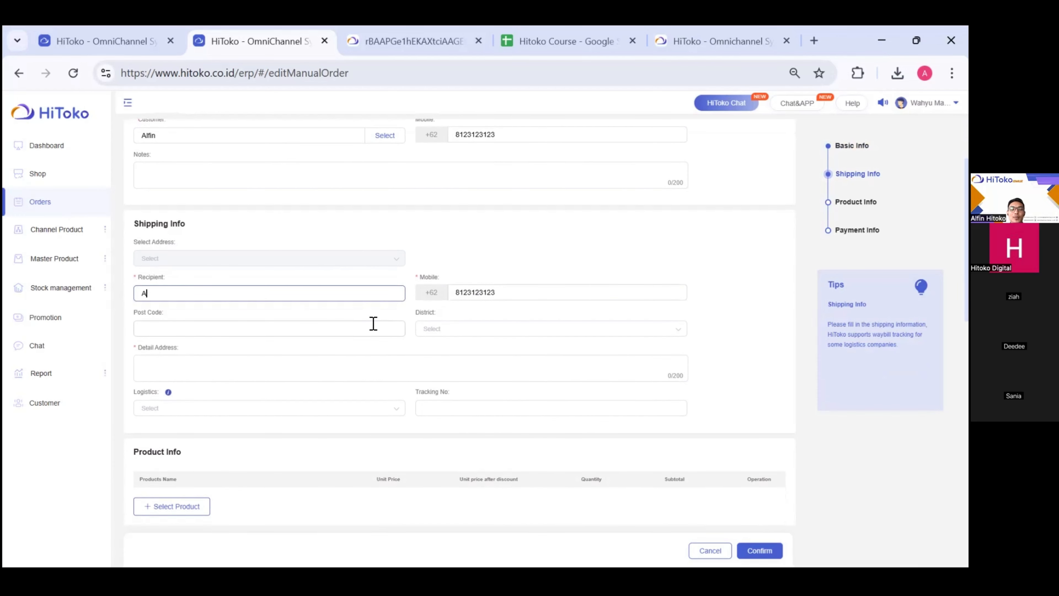
type("lfin")
- Fill in the recipient's detail address, then scroll down to highlight the Product Info heading
left_click(162, 374)
scroll(200, 386, "up", 2)
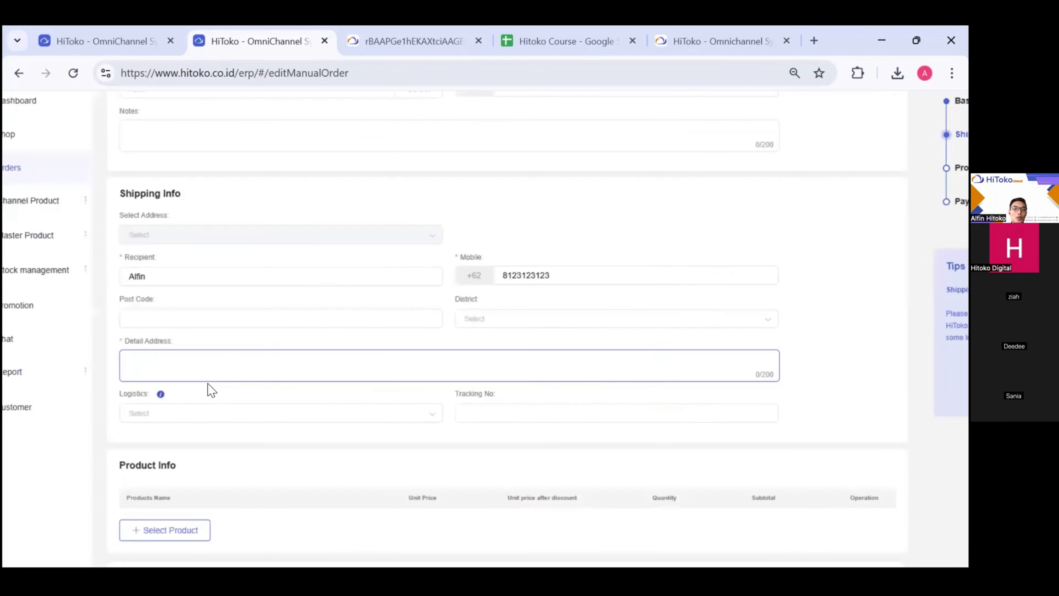
scroll(208, 384, "up", 3)
scroll(208, 384, "down", 5)
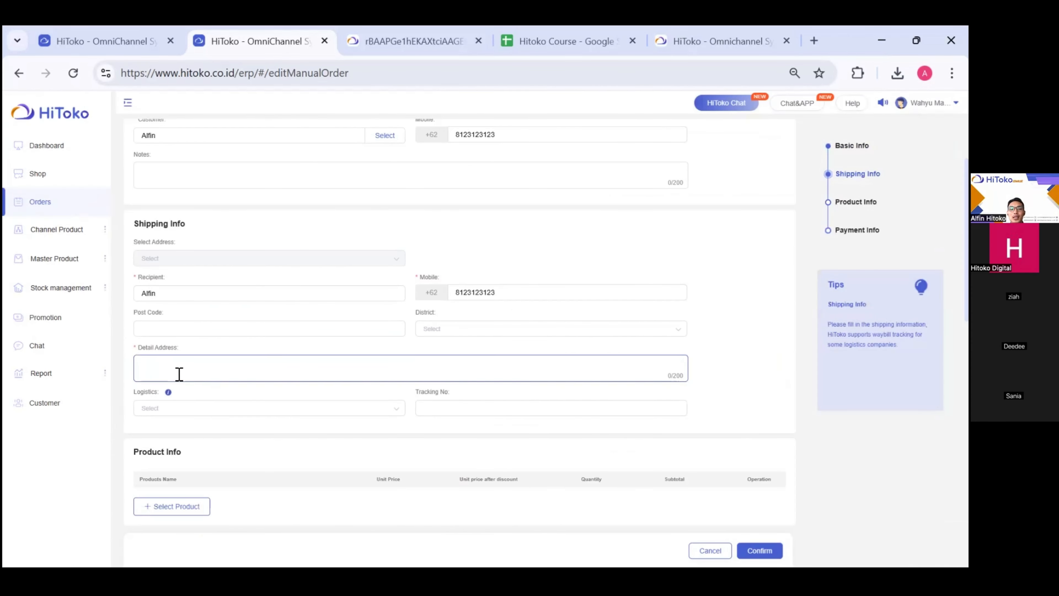
type(".akarta")
scroll(179, 373, "down", 1)
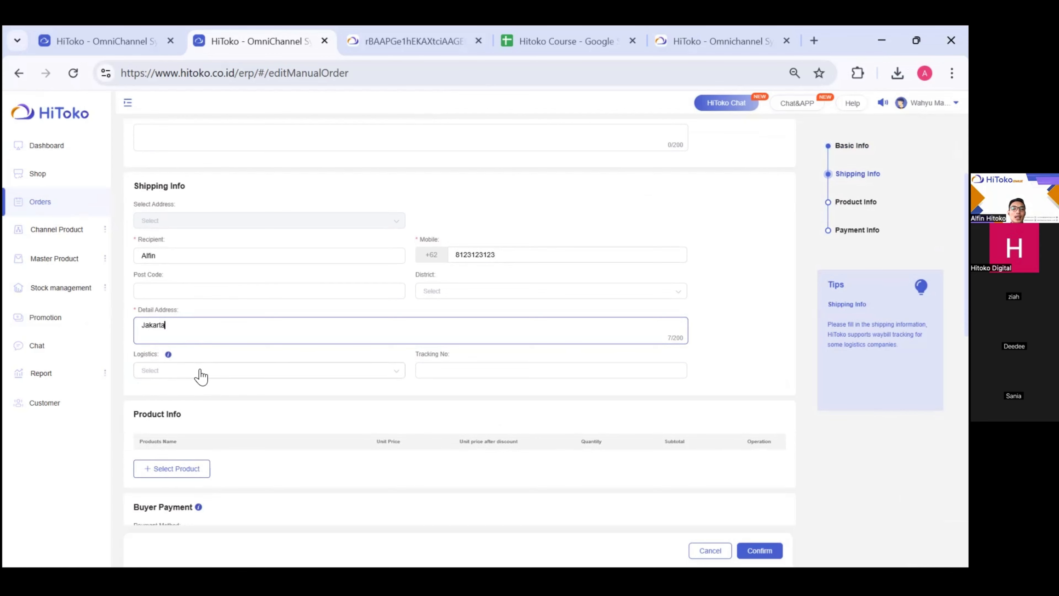
scroll(200, 375, "down", 1)
left_click(175, 423)
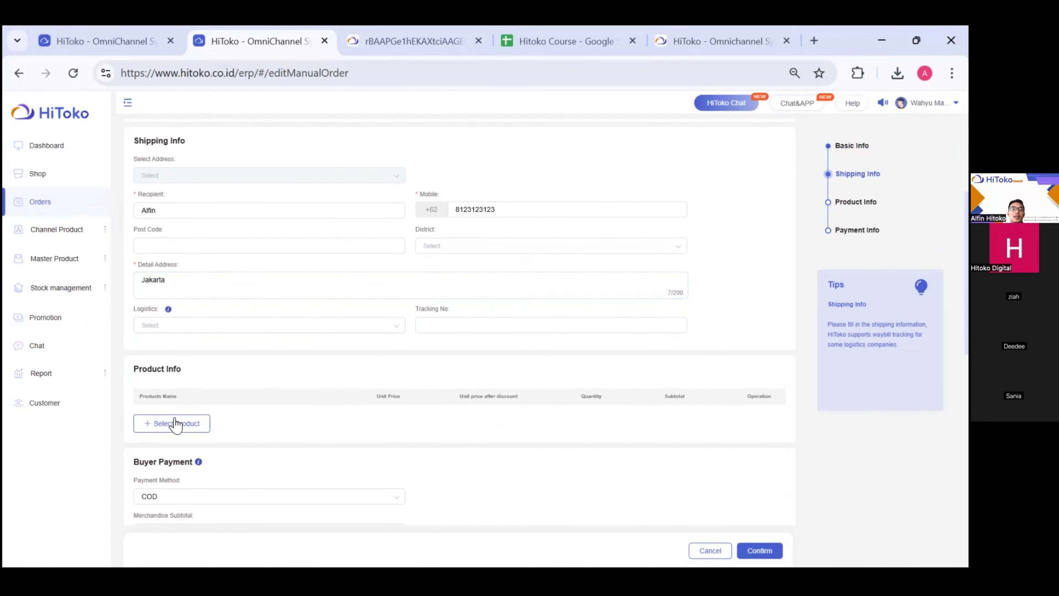
left_click_drag(191, 373, 130, 386)
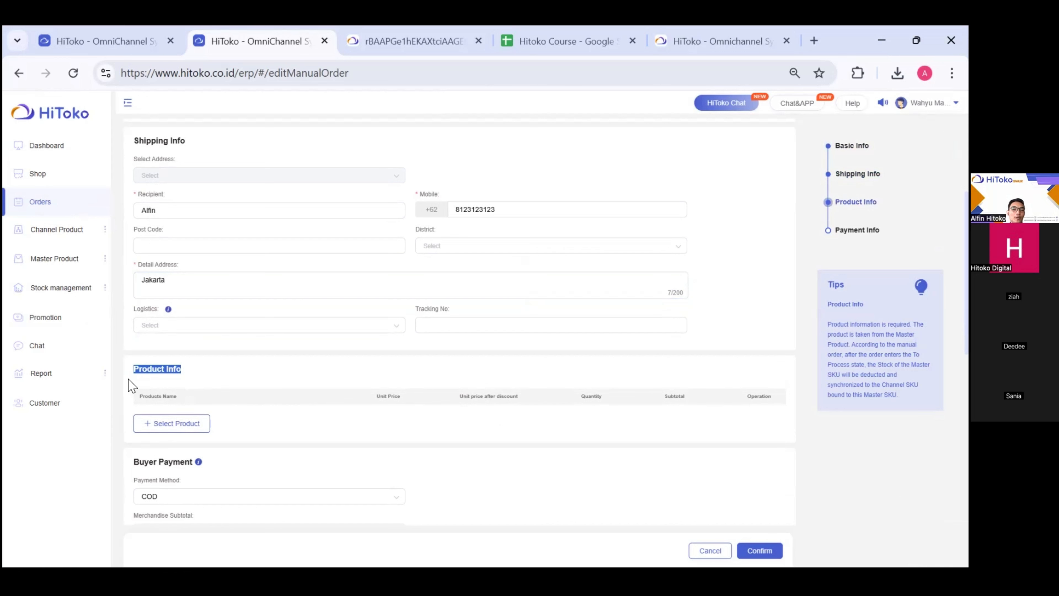
- Pick dresses BJP-001 (M, Putih) and BJP-002 (M, Coklat) from the Master Product list
left_click(186, 429)
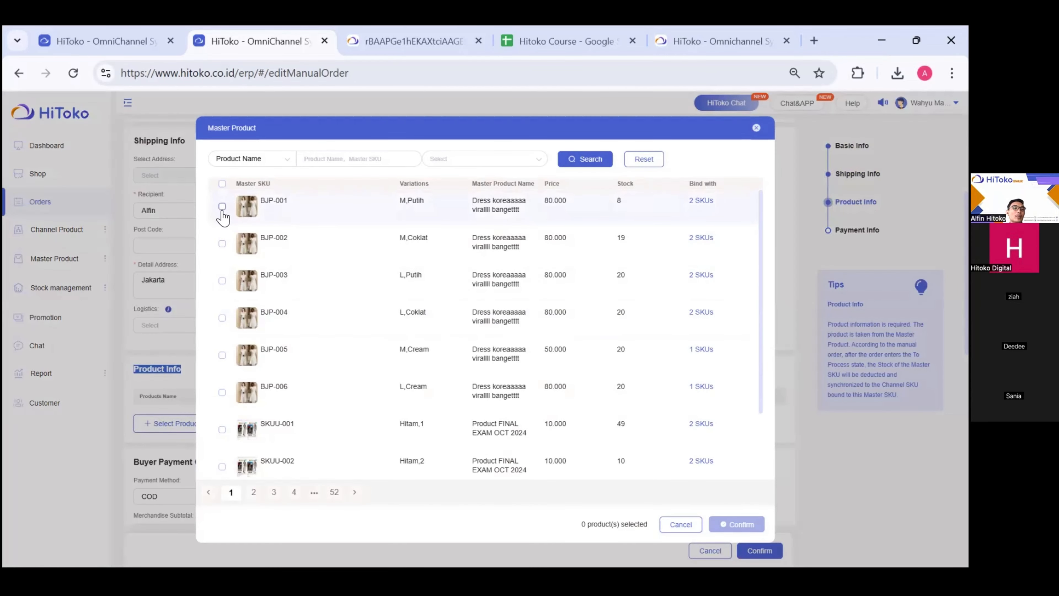
left_click(265, 163)
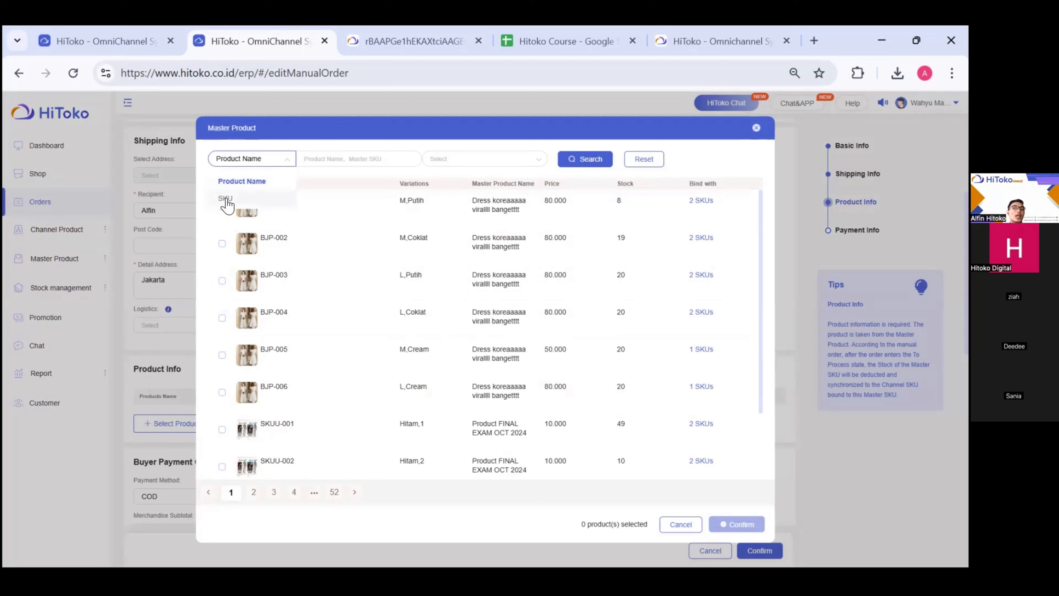
left_click(324, 159)
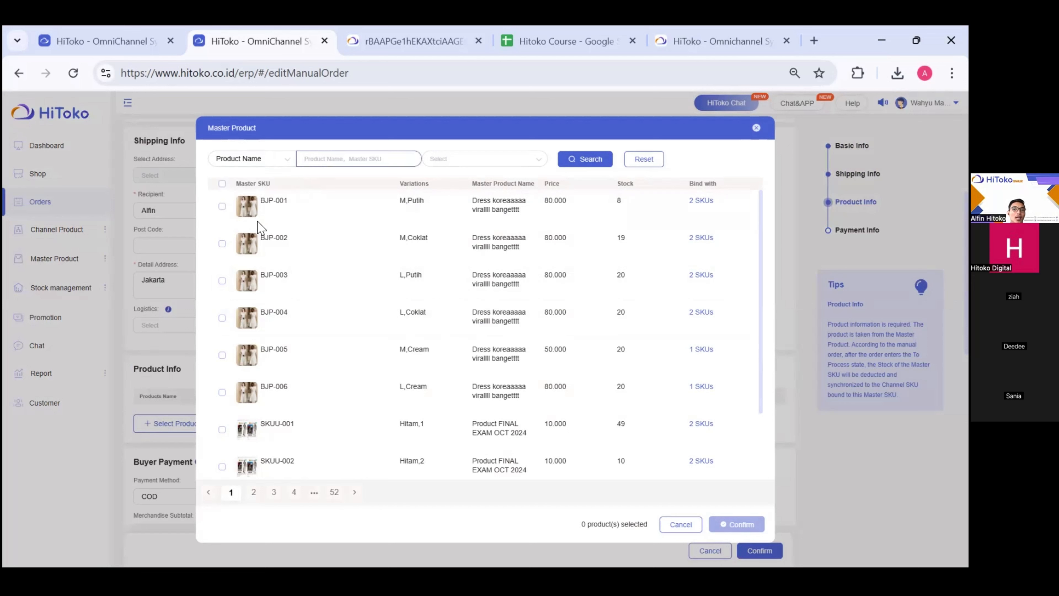
left_click(756, 128)
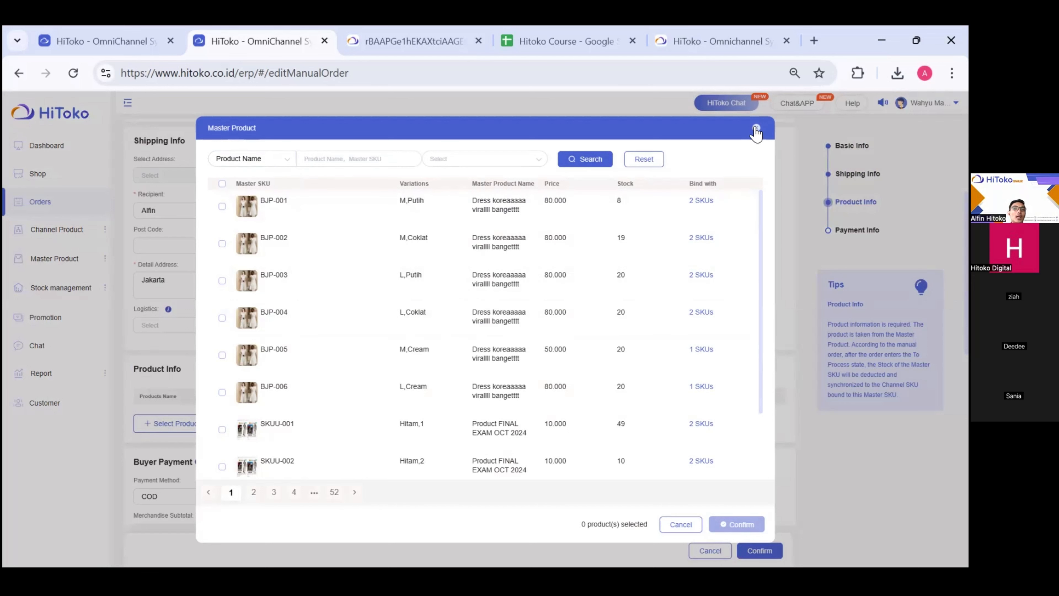
double_click(734, 140)
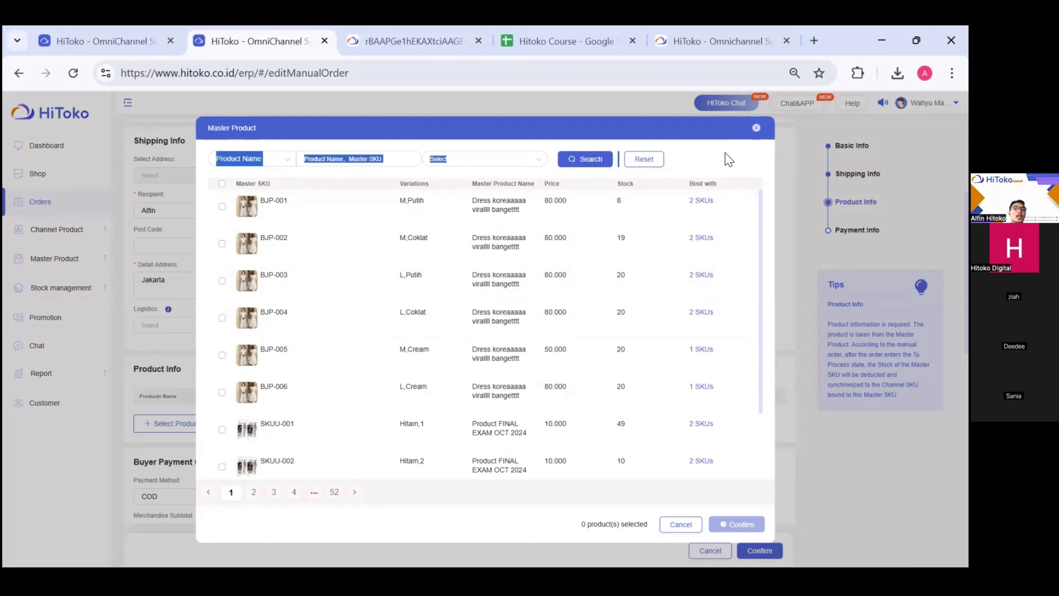
left_click(723, 171)
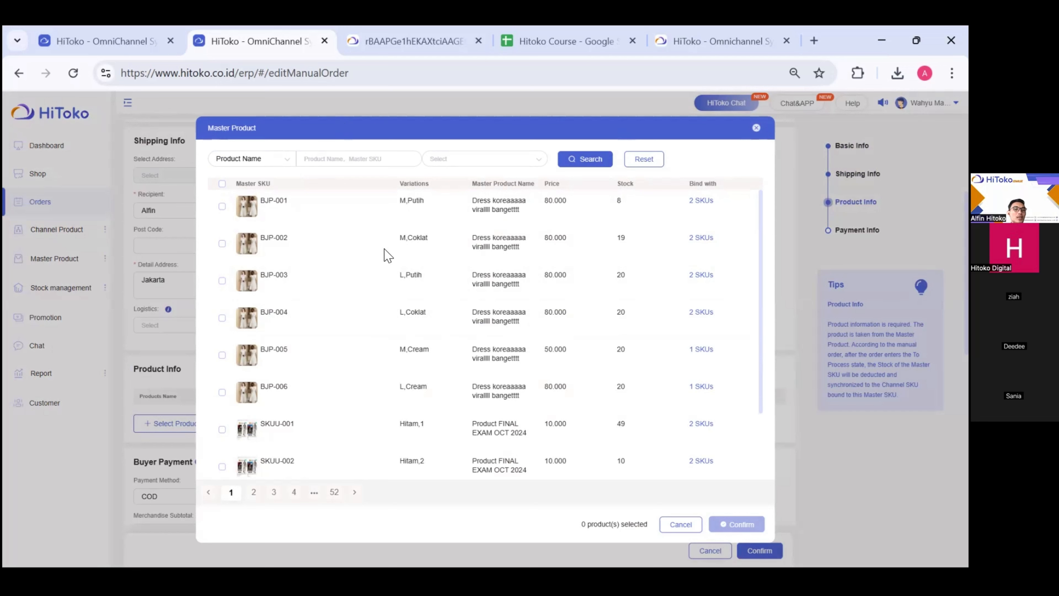
left_click(222, 206)
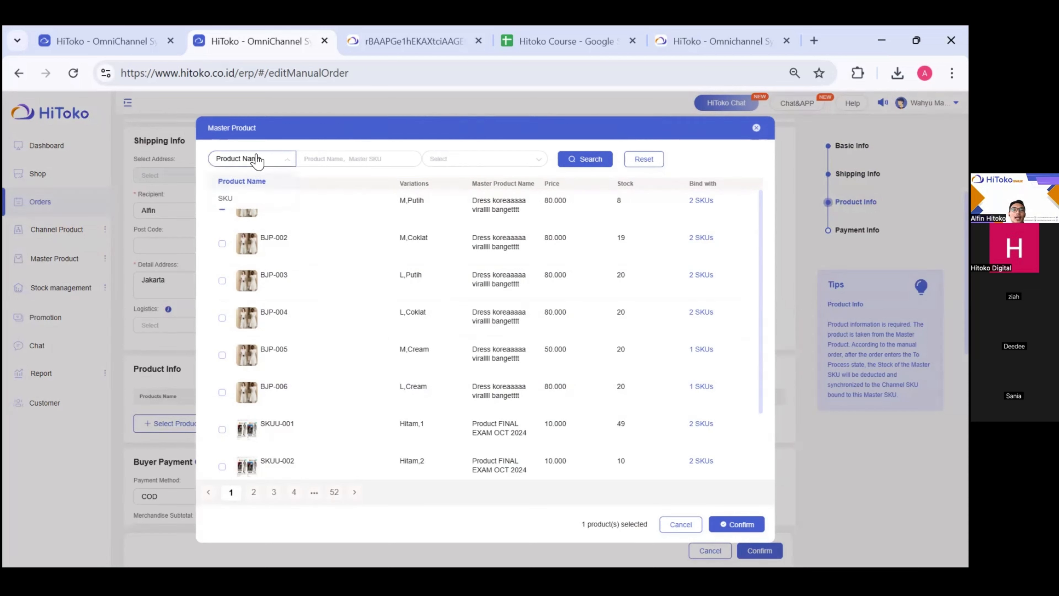
left_click(221, 243)
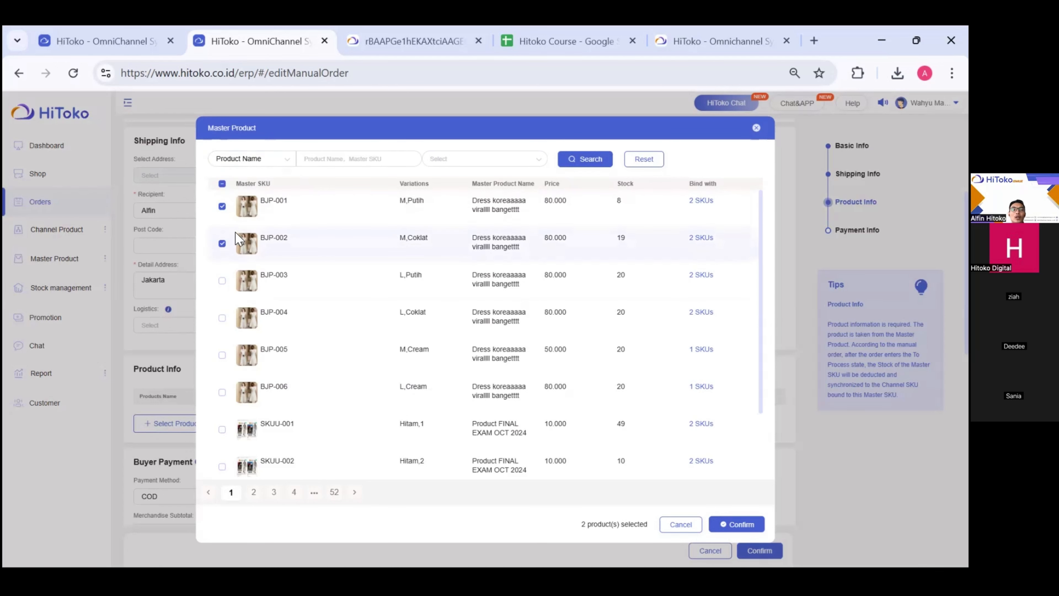
left_click(727, 527)
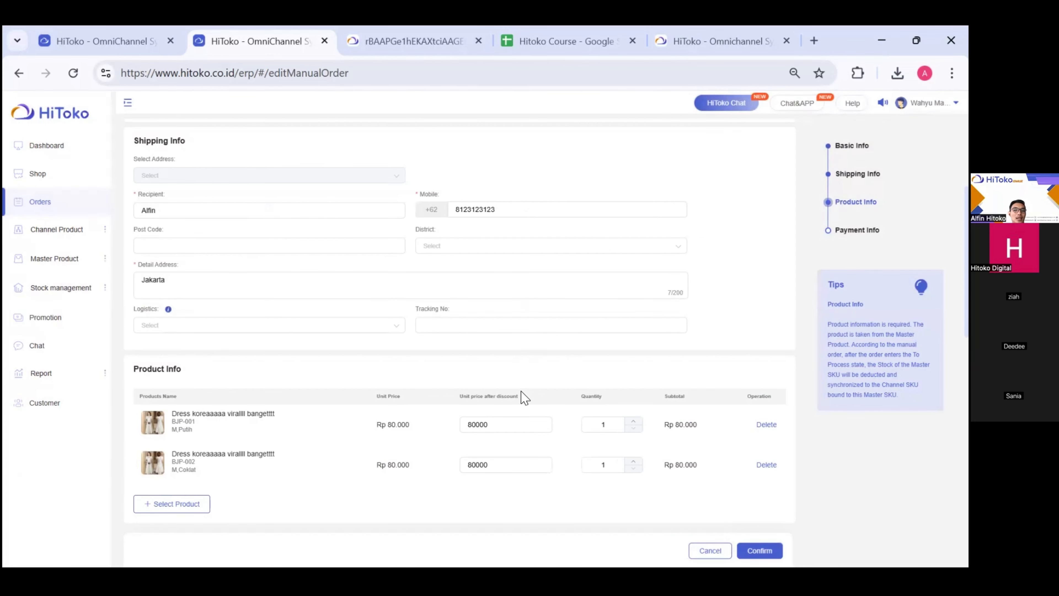
- Change both dresses' discounted unit price from 80000 to 70000
scroll(526, 400, "down", 1)
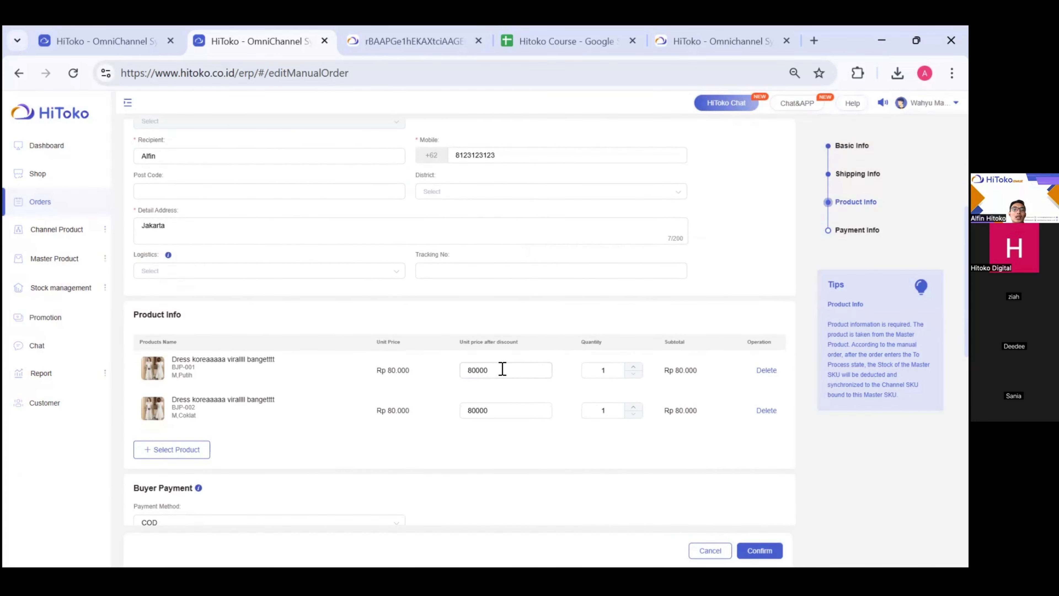
left_click(501, 368)
key("ctrl+plus")
key("ctrl+minus")
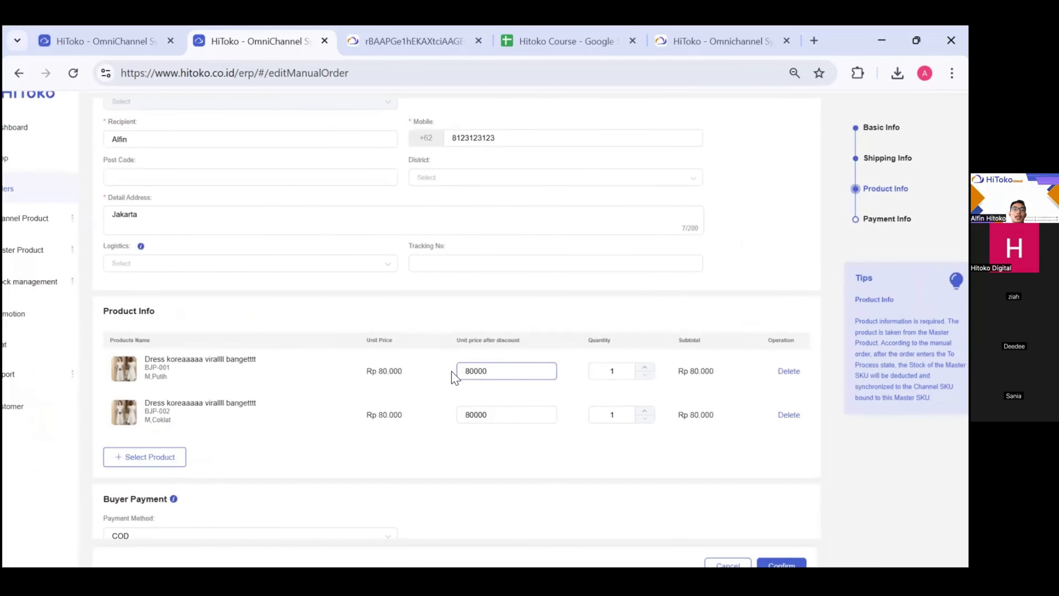
left_click_drag(507, 371, 254, 383)
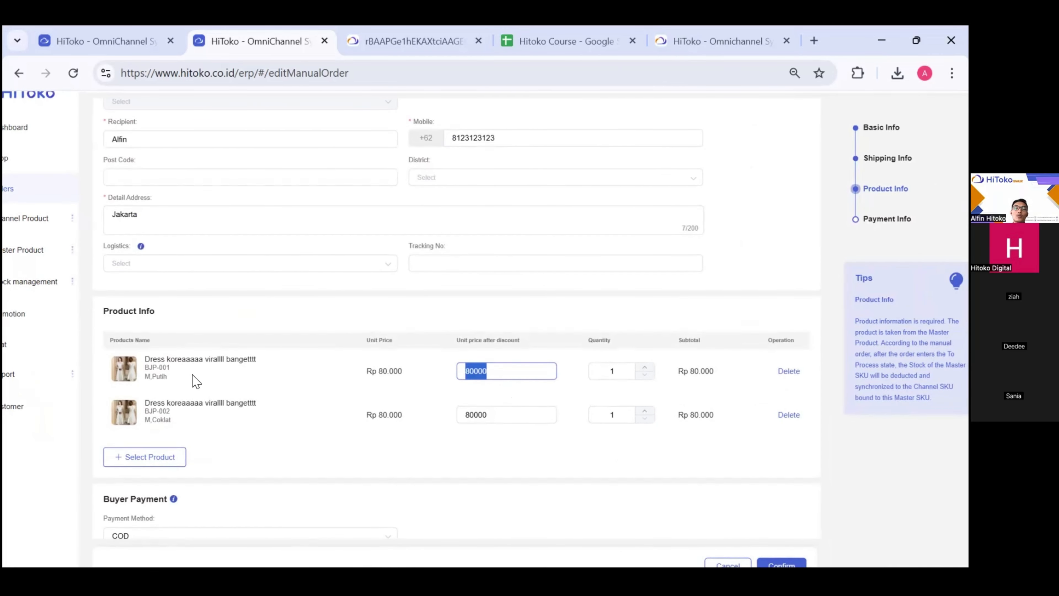
type("70000")
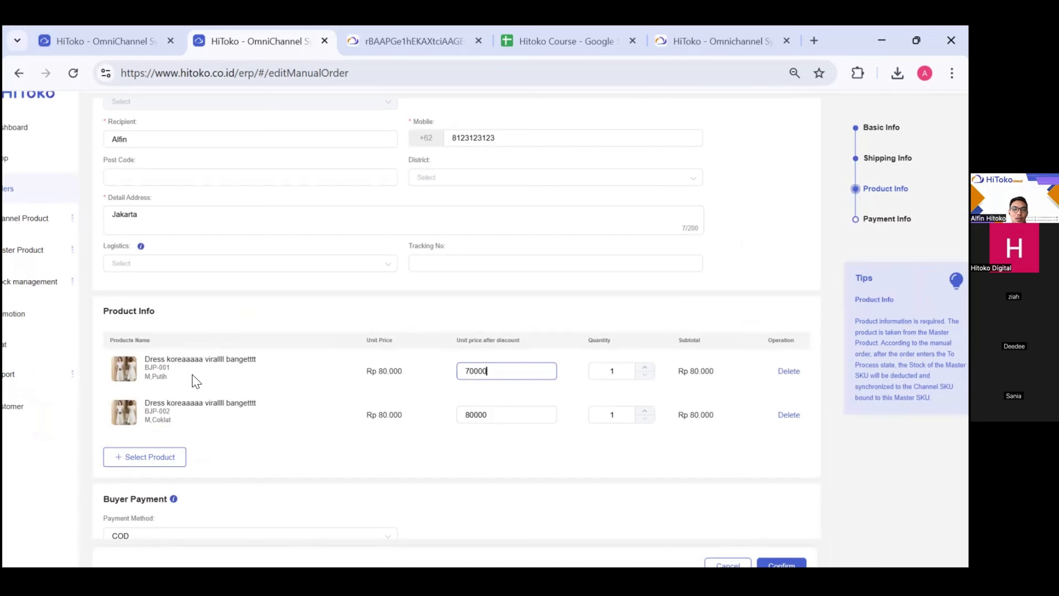
key("ctrl+a")
left_click(542, 411)
key("ctrl+a")
type("70000")
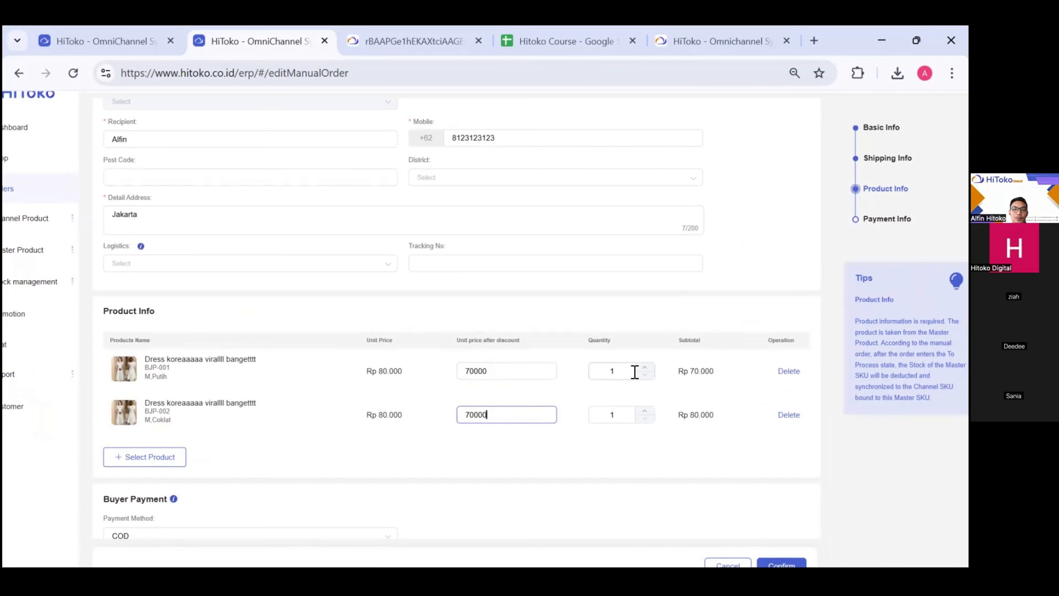
- Set the dresses' quantities to 2 and 5, bringing the COD total to 490000
double_click(611, 371)
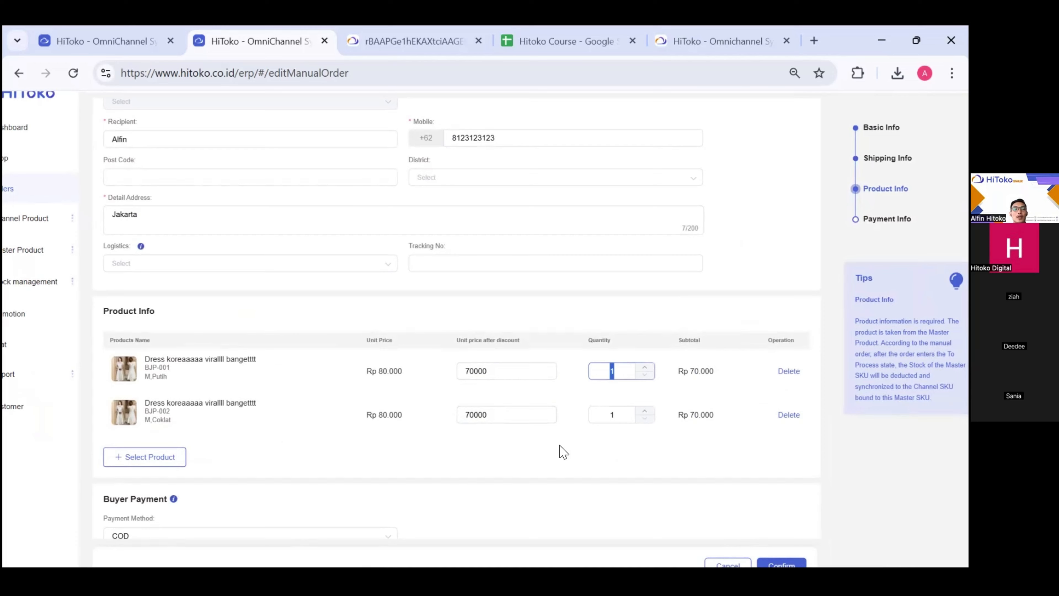
scroll(214, 391, "up", 2)
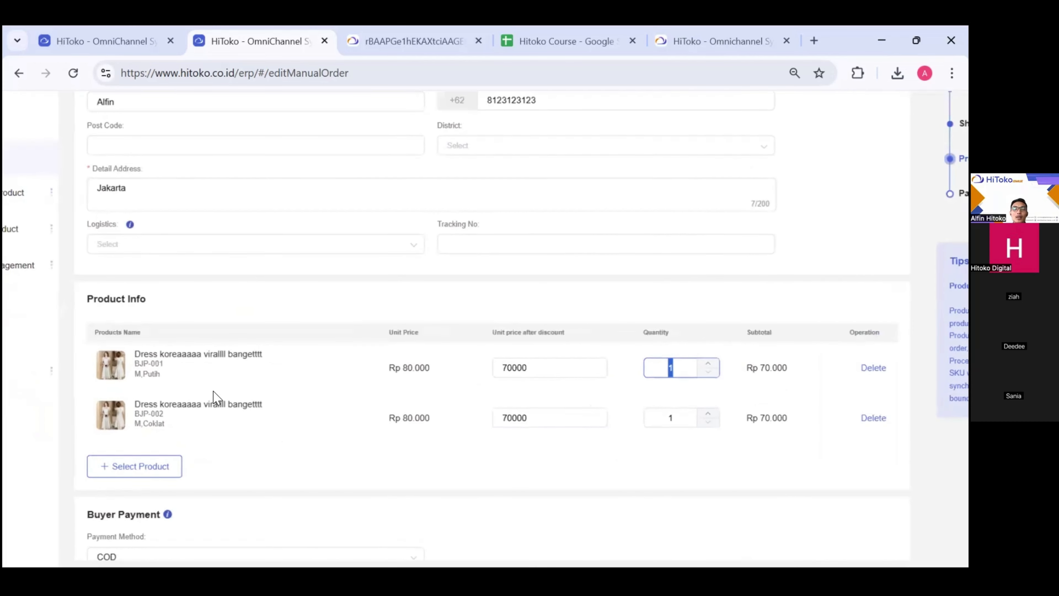
scroll(214, 391, "down", 4)
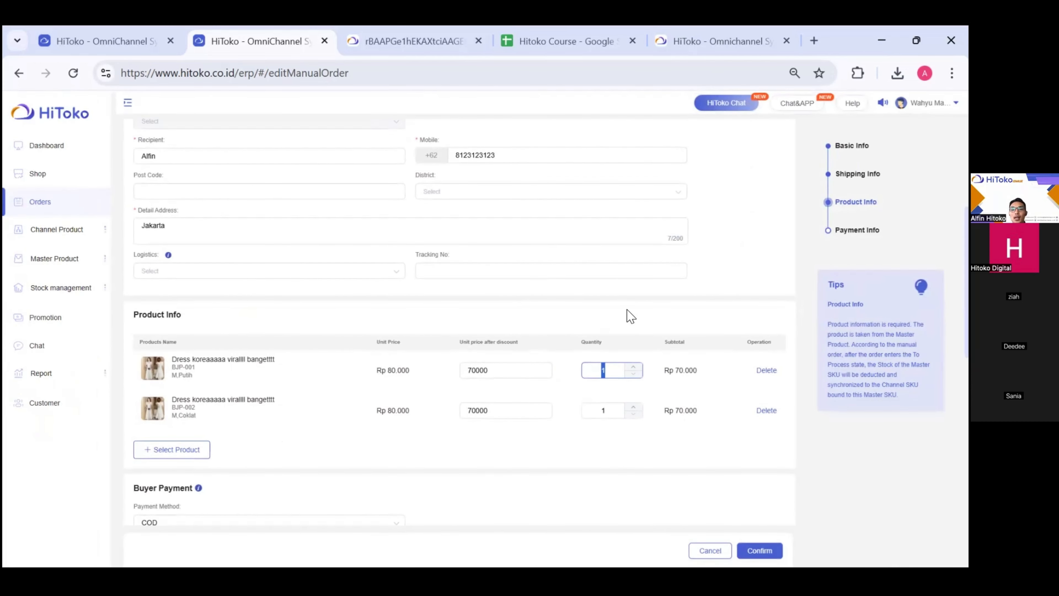
type("2")
left_click(611, 412)
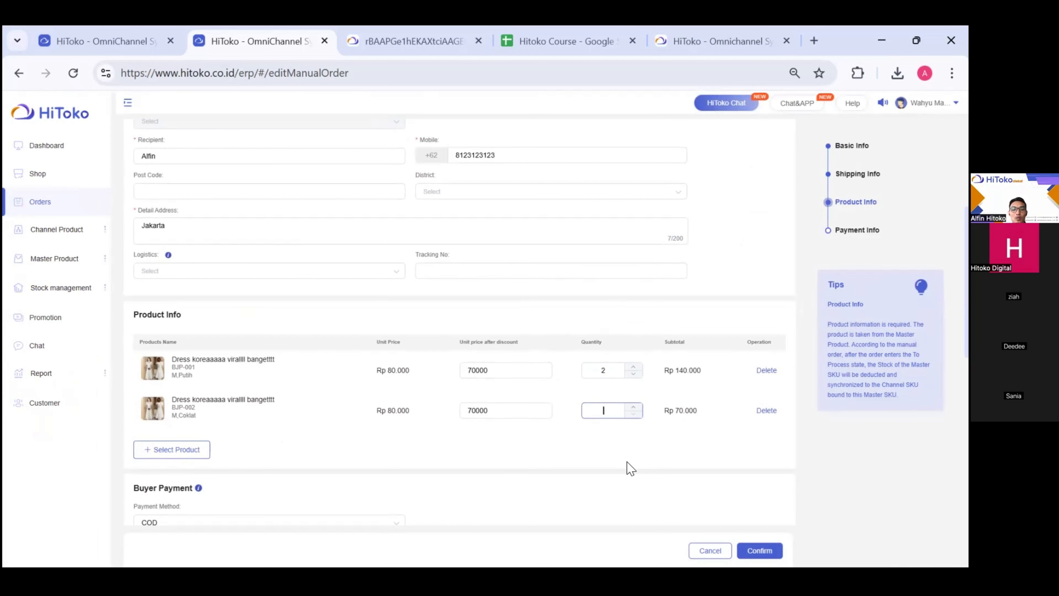
type("5")
scroll(613, 461, "down", 4)
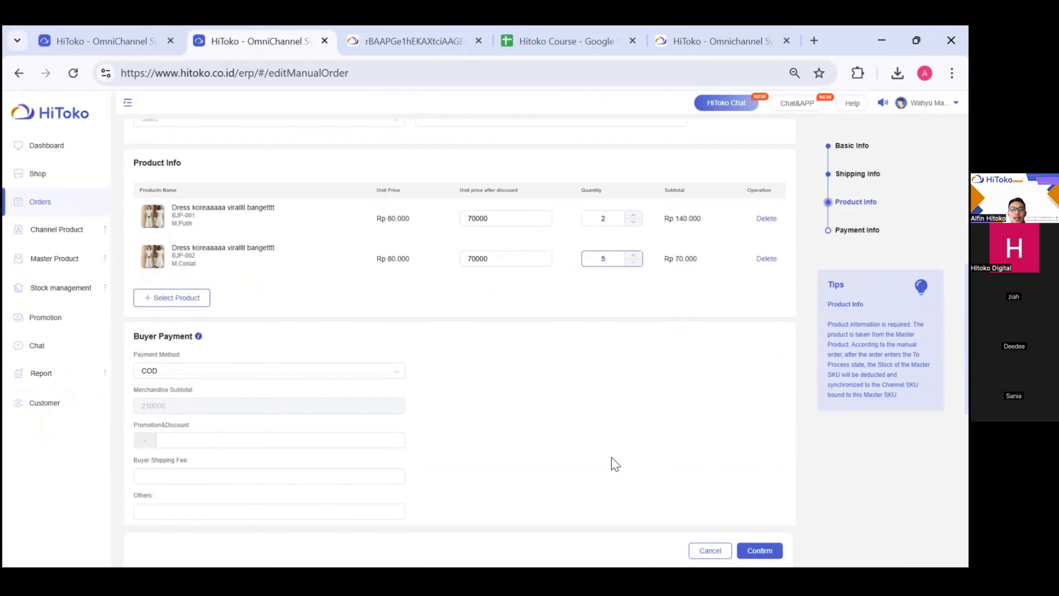
scroll(462, 390, "down", 1)
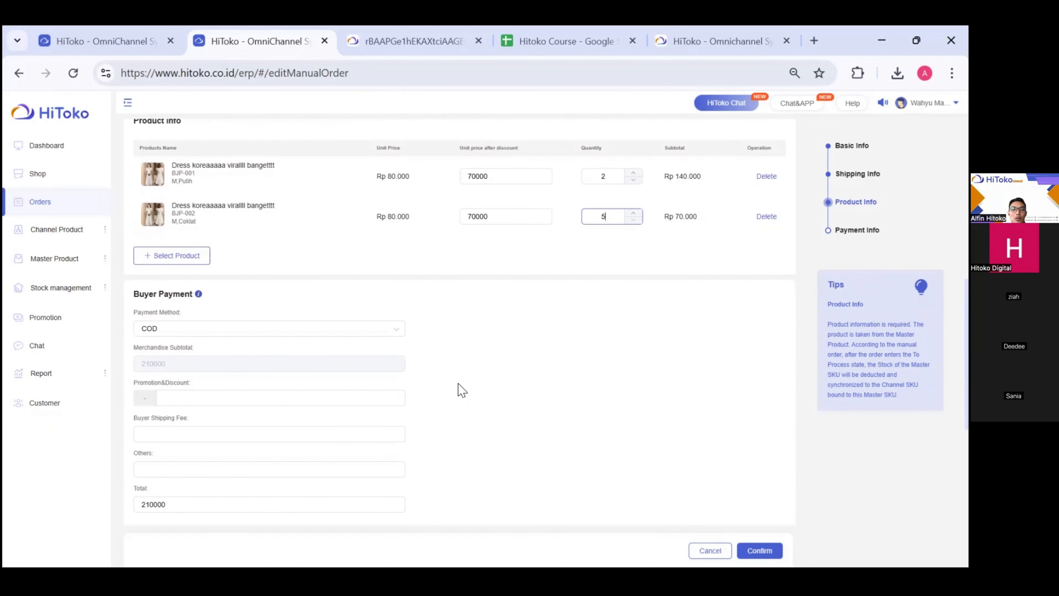
left_click_drag(128, 300, 203, 297)
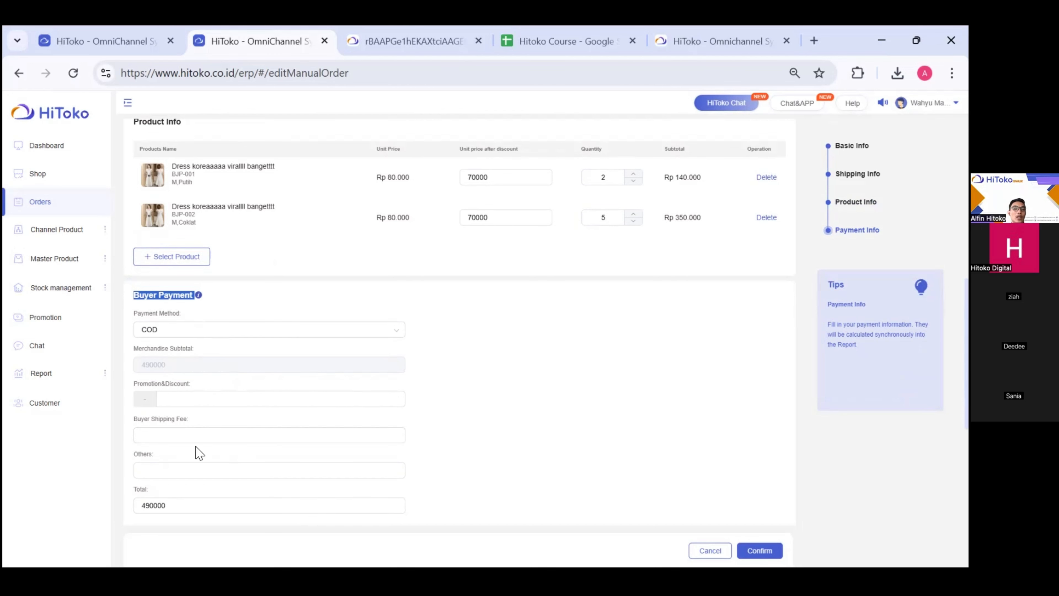
- Review the completed form and confirm the Rp 490.000 COD manual order
left_click(440, 429)
scroll(716, 418, "up", 2)
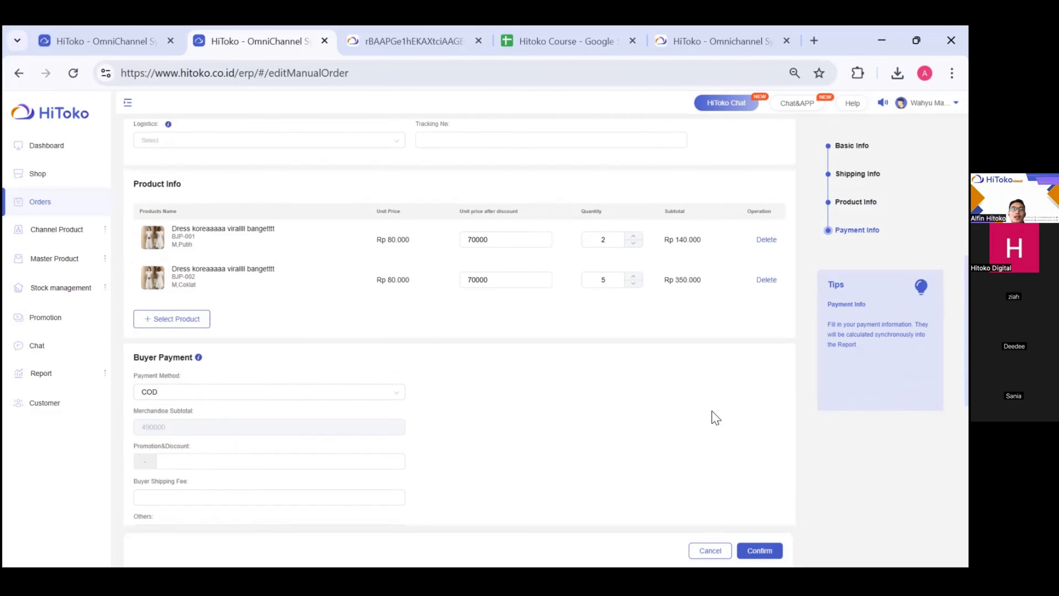
scroll(715, 417, "up", 8)
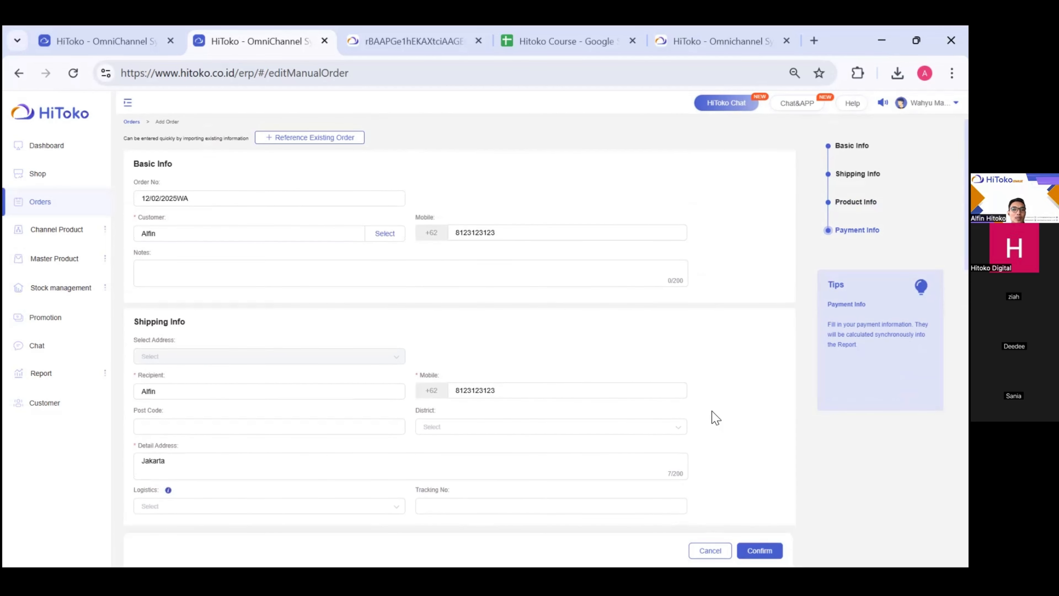
scroll(715, 417, "down", 3)
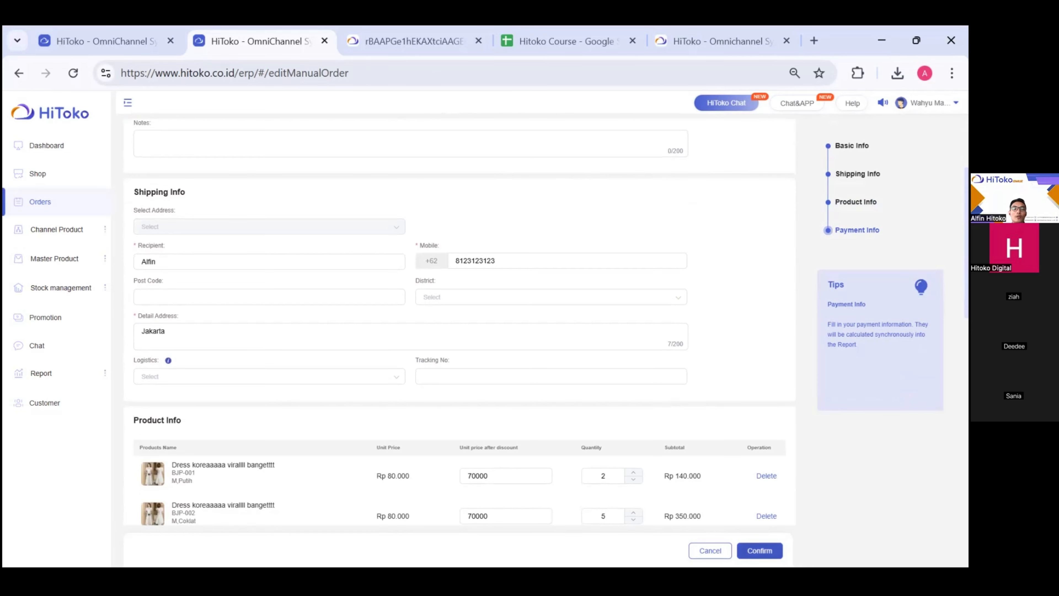
left_click(759, 551)
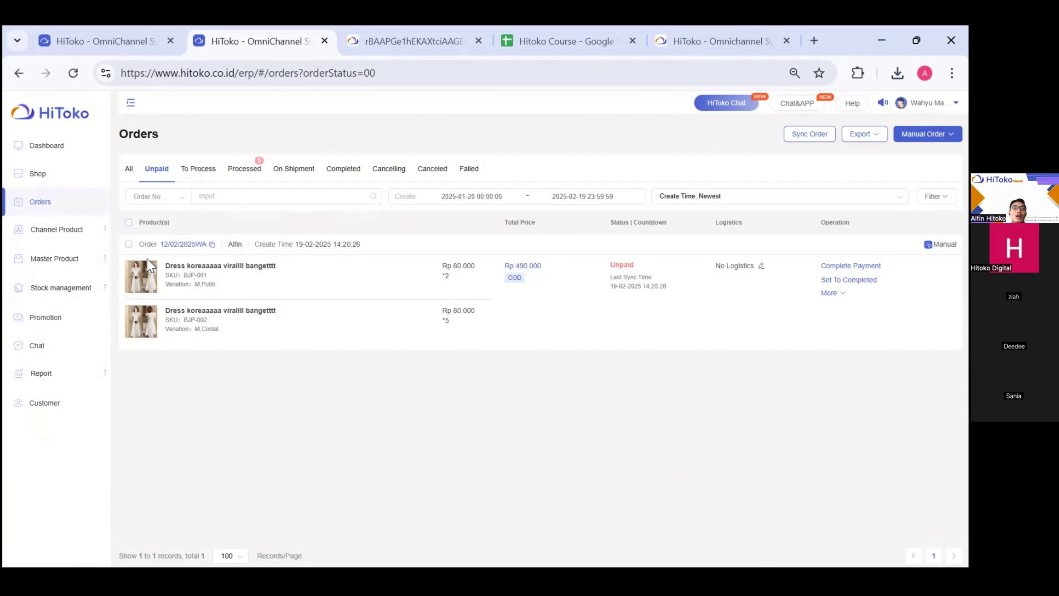
- Tick the checkbox for unpaid order 12/02/2025WA
left_click(129, 244)
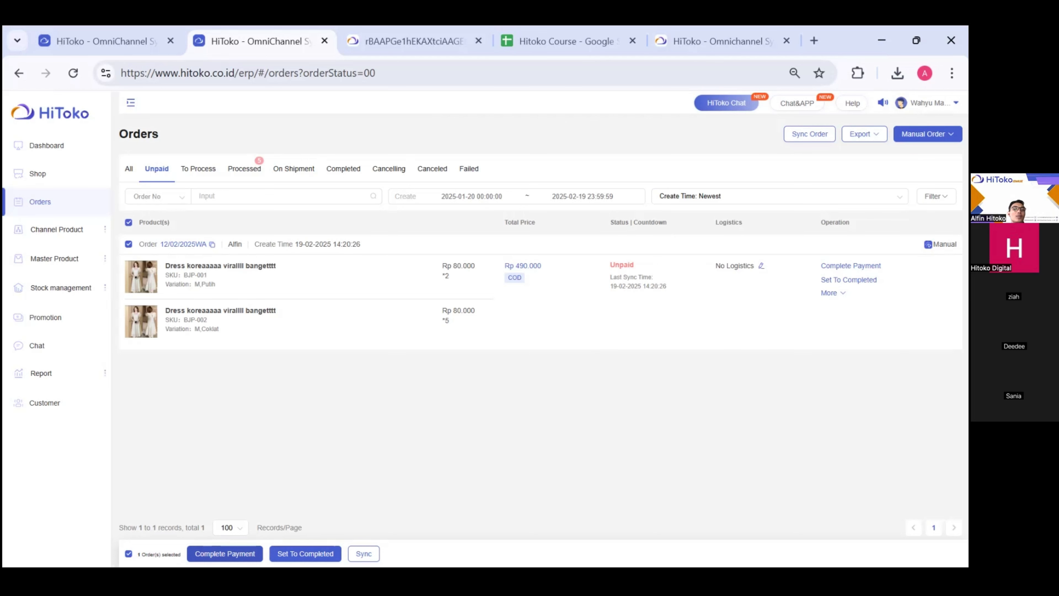
- Mark the manual order as paid and confirm the update
left_click(225, 553)
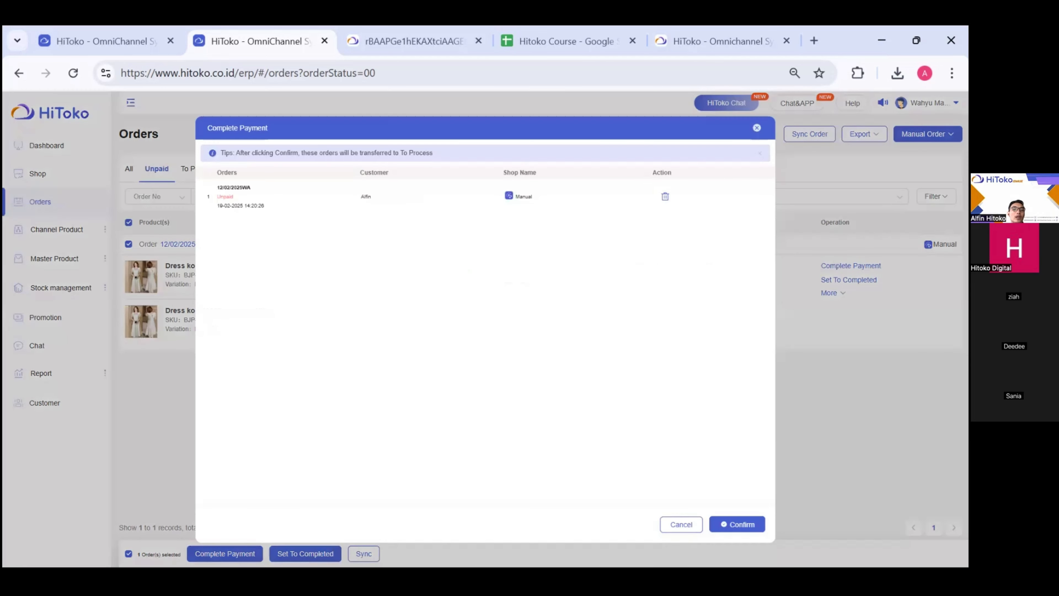
left_click(739, 529)
left_click(204, 172)
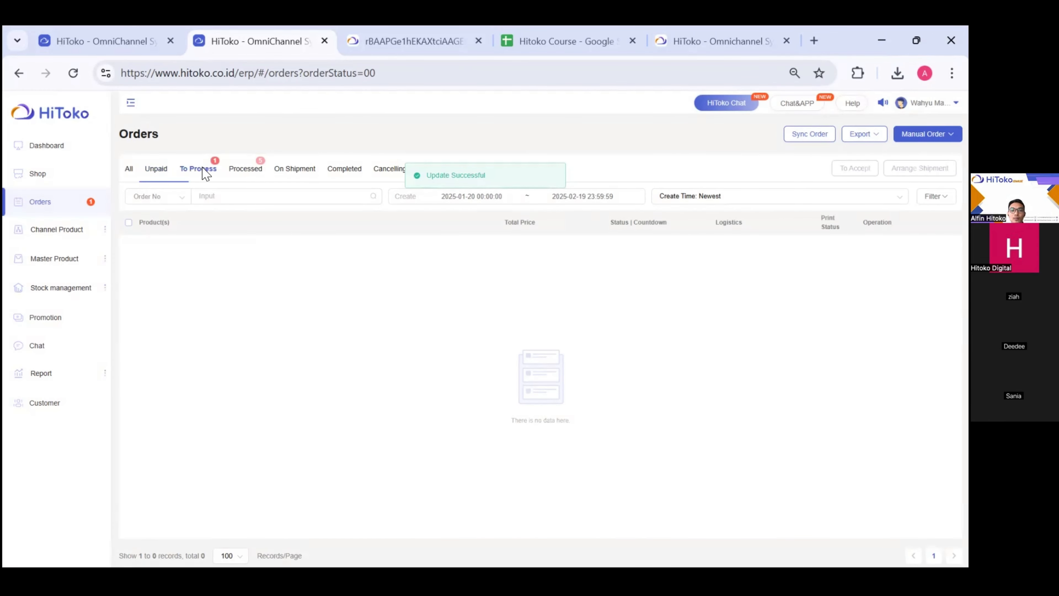
- Sync the order in To Process and bring up its Arrange Shipment page
left_click(128, 244)
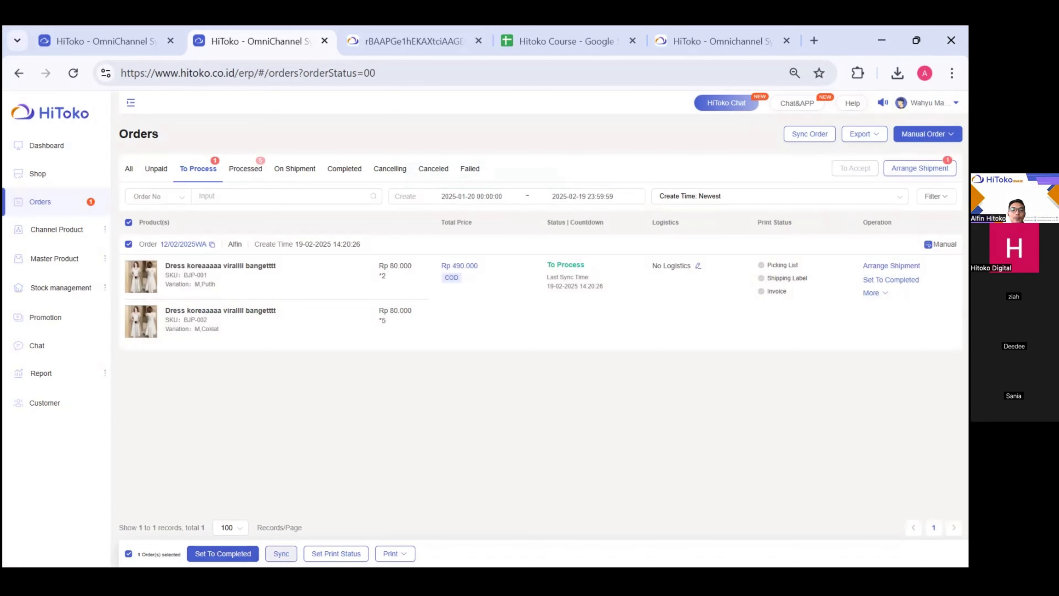
left_click(281, 553)
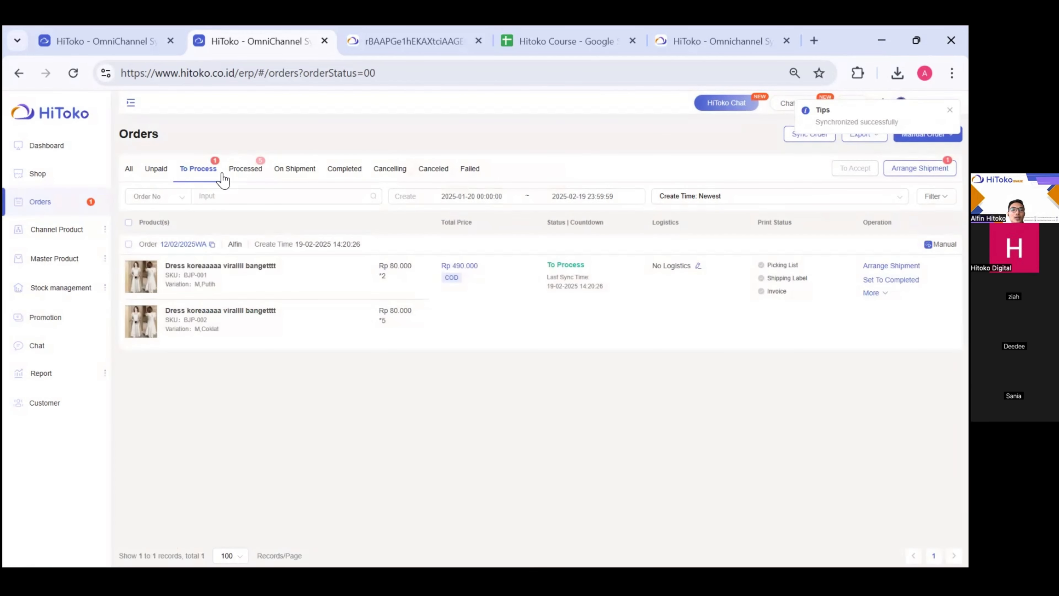
left_click(208, 173)
left_click(920, 167)
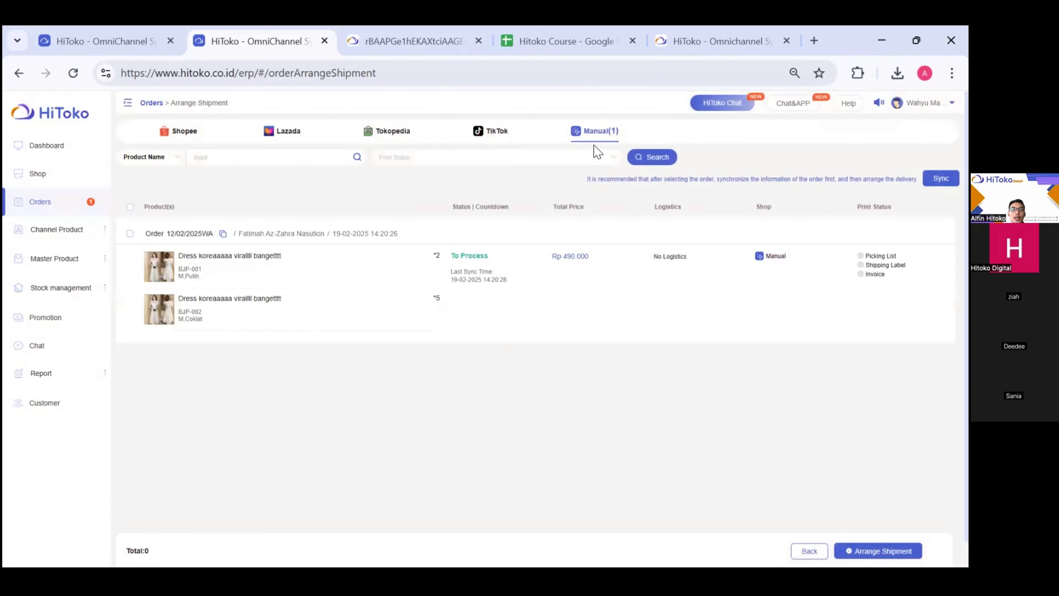
- Attempt shipment for the manual order, which returns 1 failed for missing shipping information
left_click(130, 233)
left_click(878, 551)
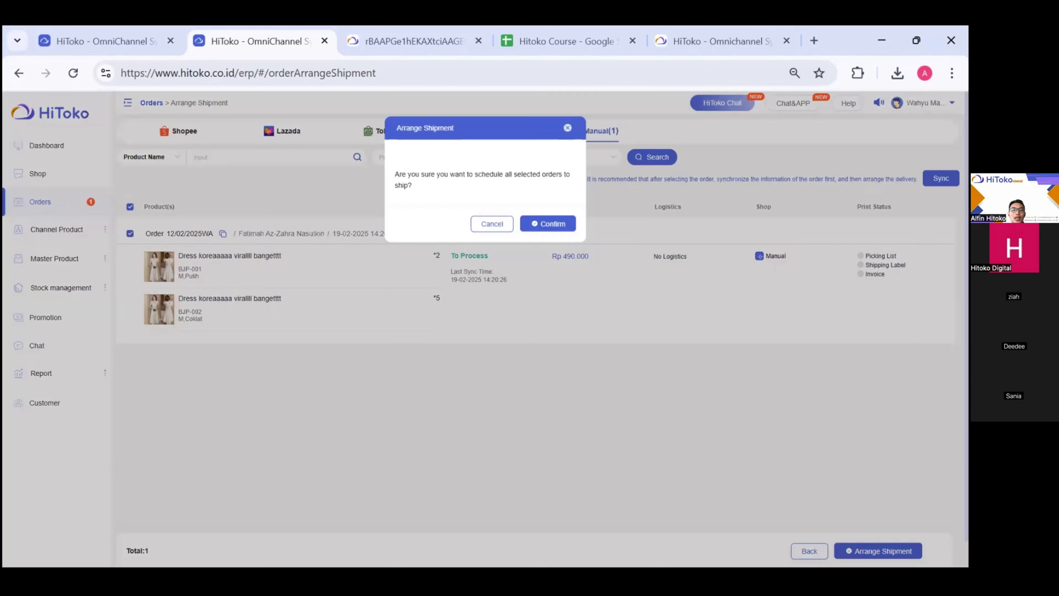
left_click(555, 225)
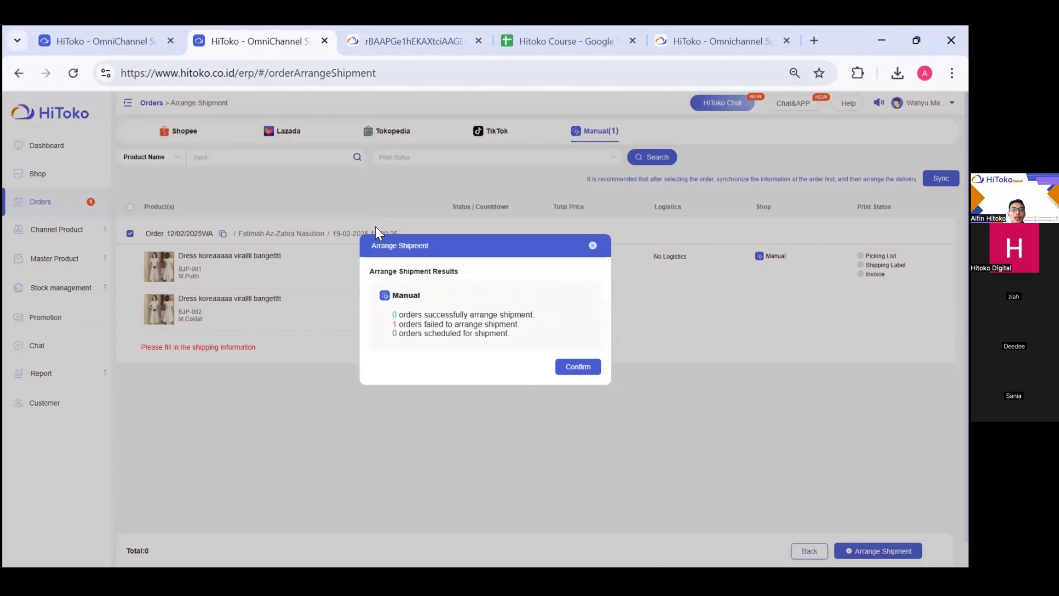
left_click(571, 368)
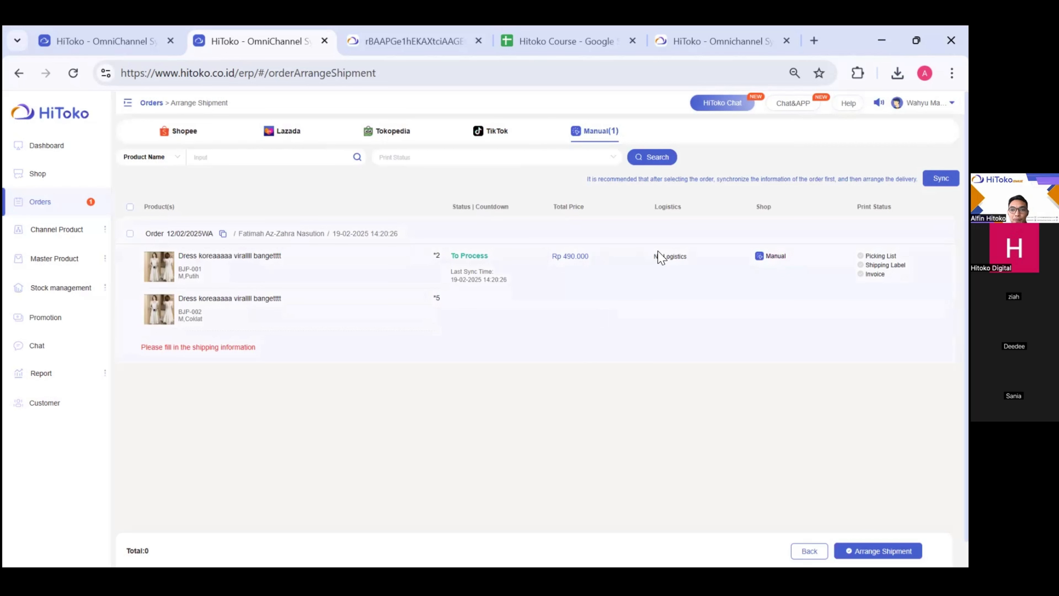
mouse_move(660, 259)
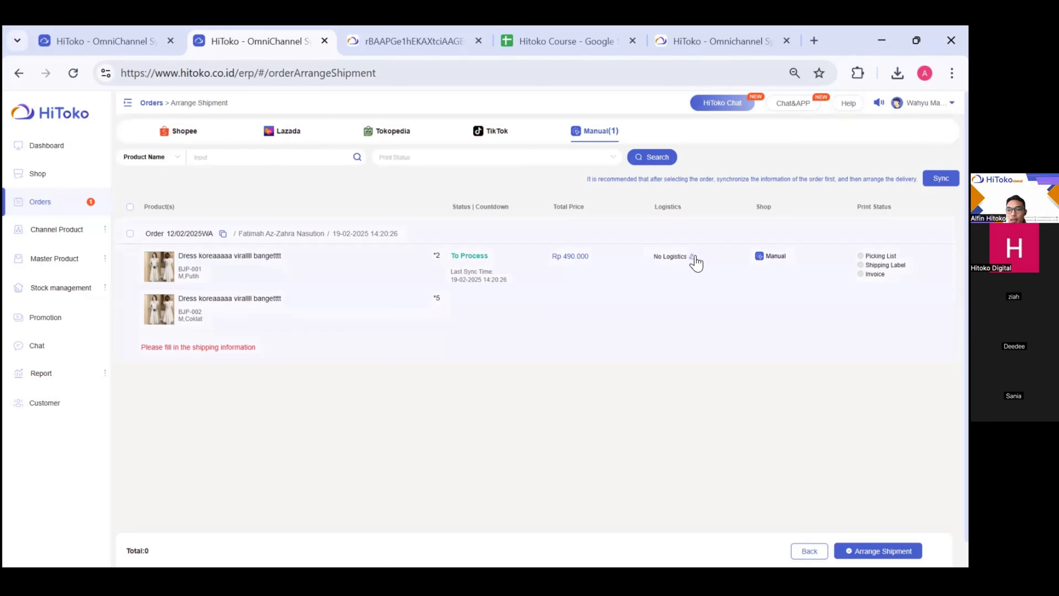
- Assign J&T as the order's courier with its tracking number, then retry arranging shipment
scroll(692, 258, "up", 3)
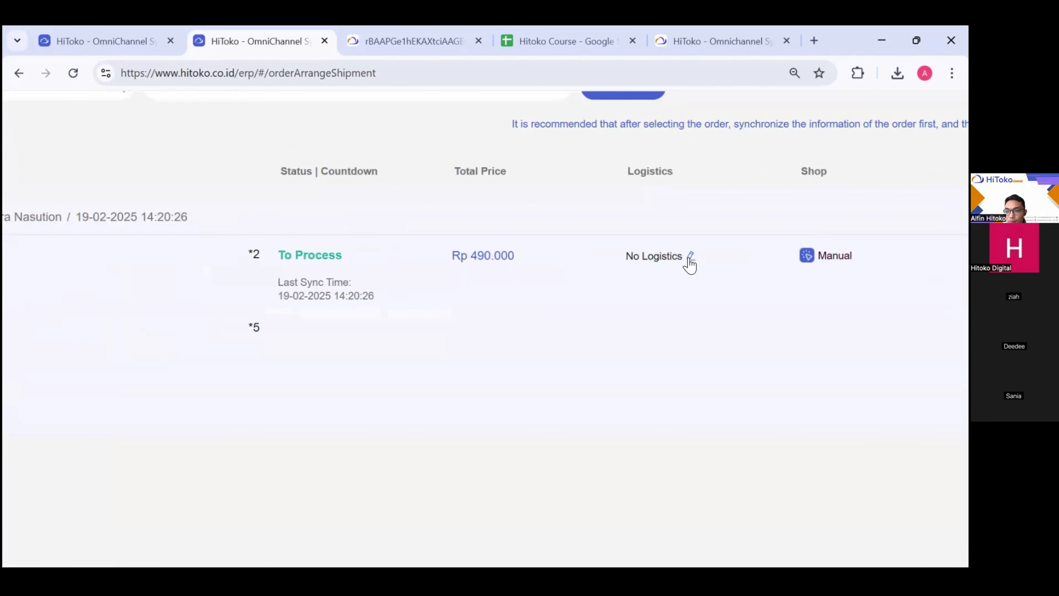
left_click(691, 257)
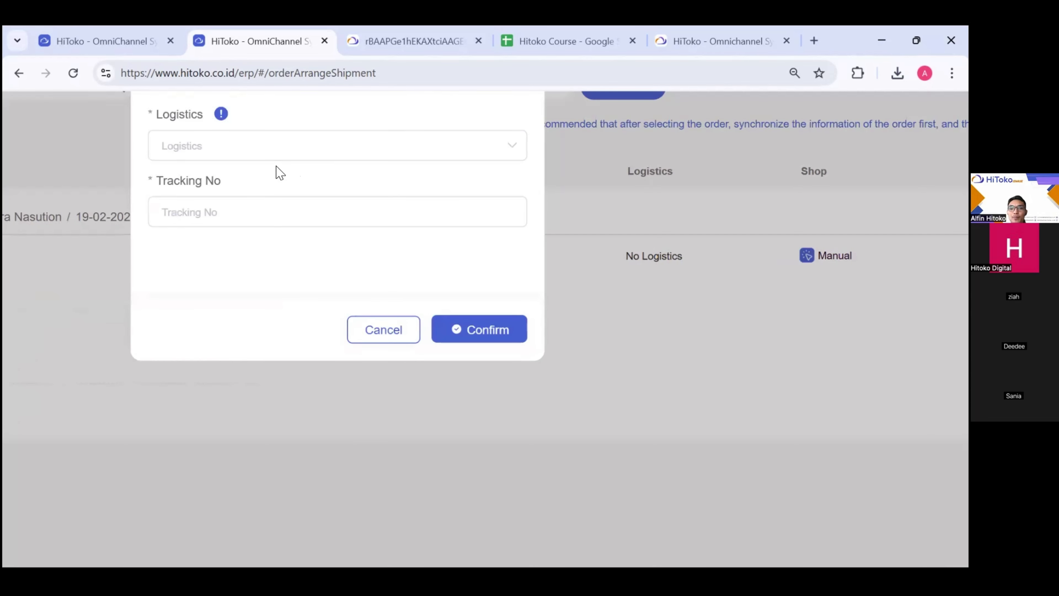
left_click(241, 155)
left_click(218, 210)
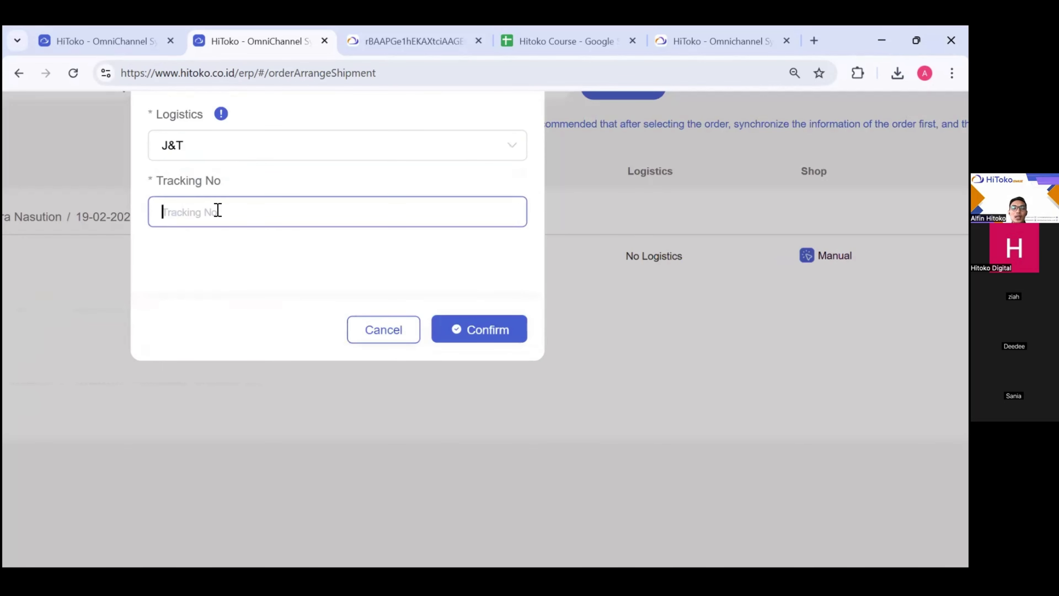
type("123321123321")
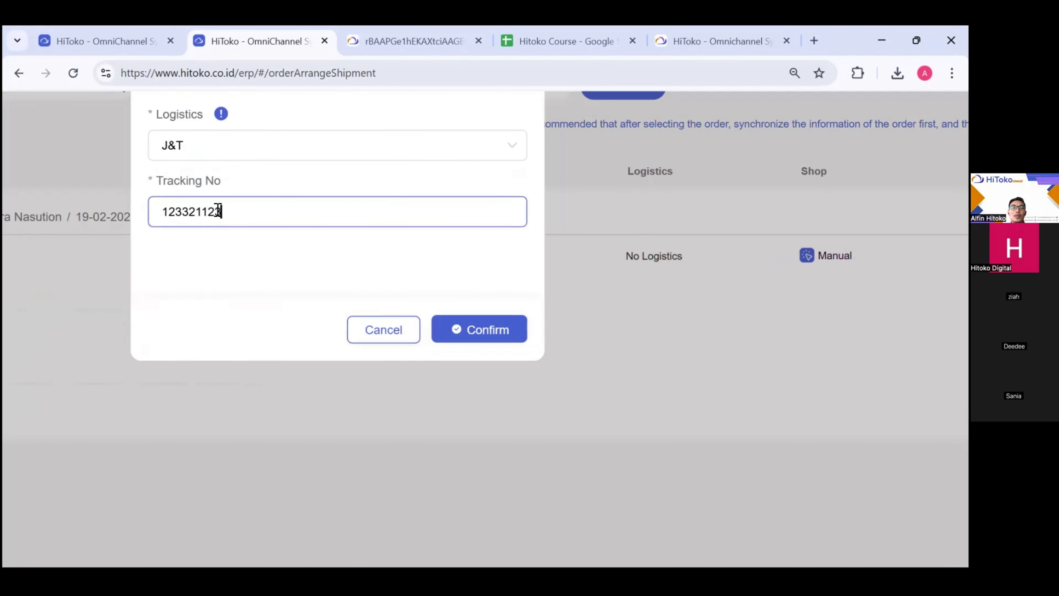
left_click(437, 329)
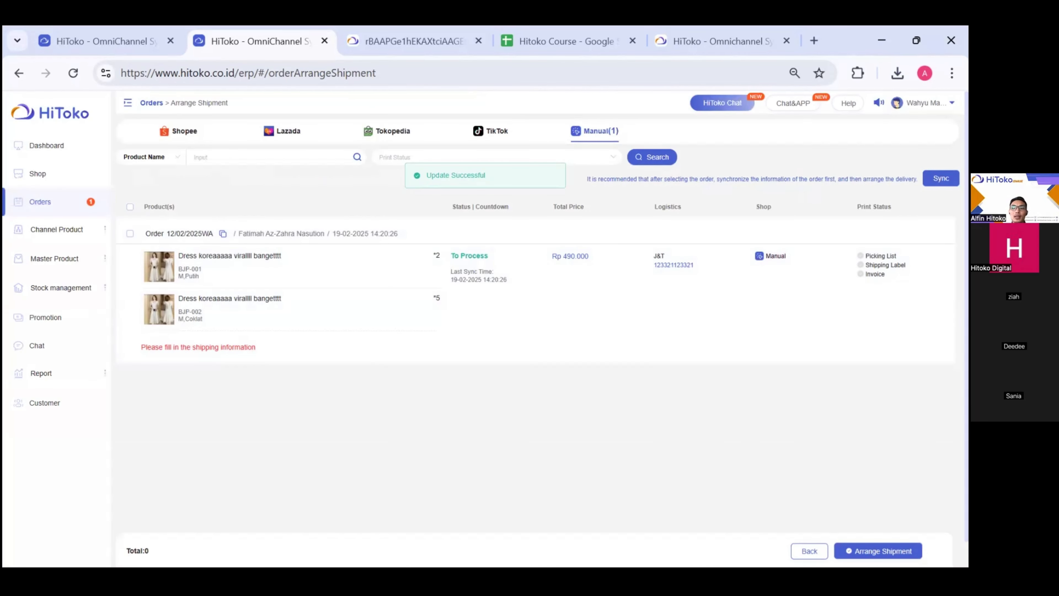
left_click(878, 551)
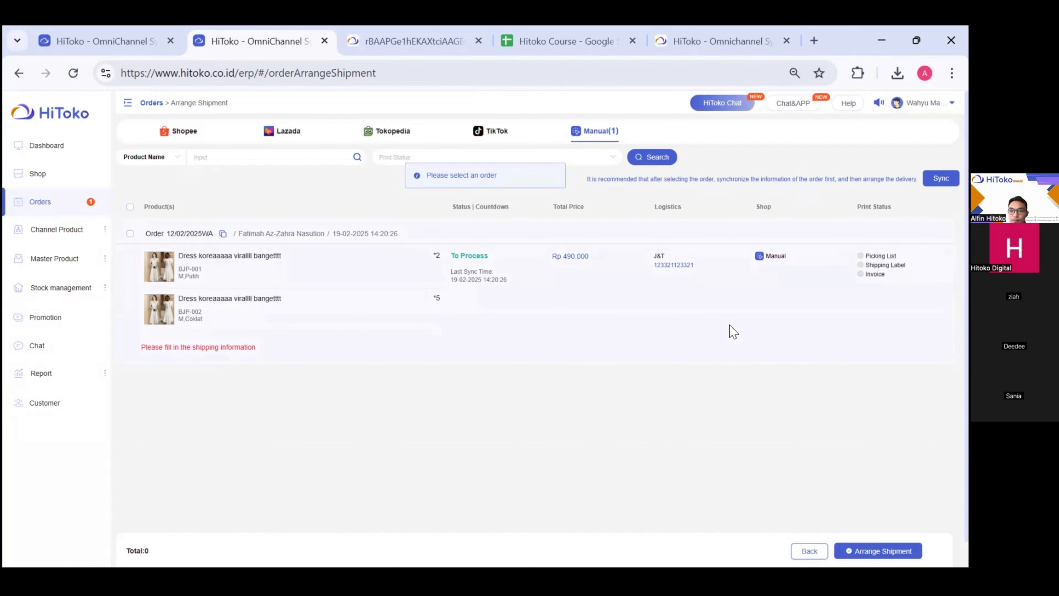
scroll(734, 332, "up", 3)
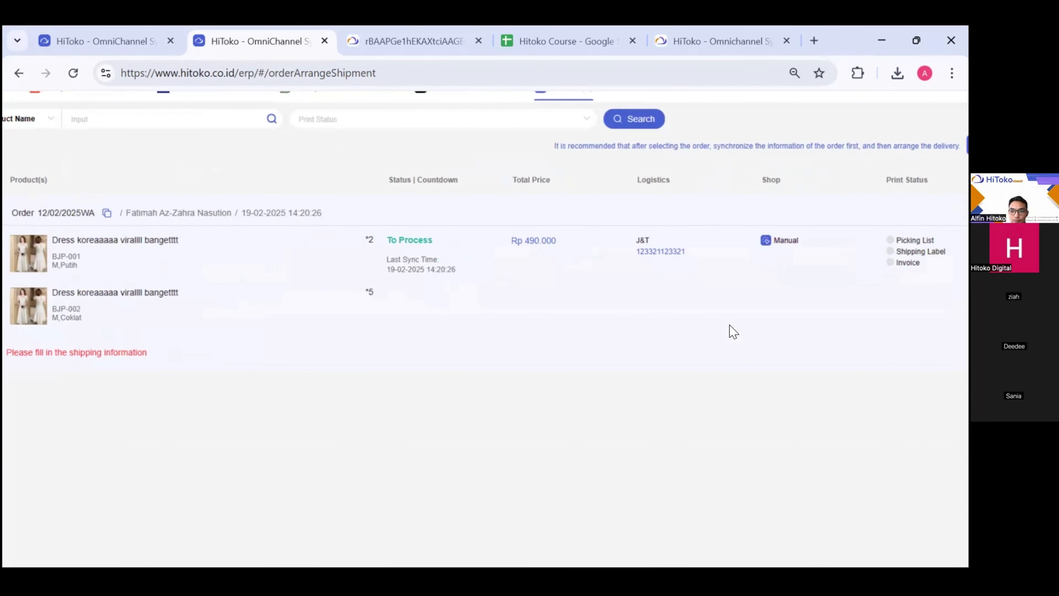
scroll(734, 332, "down", 3)
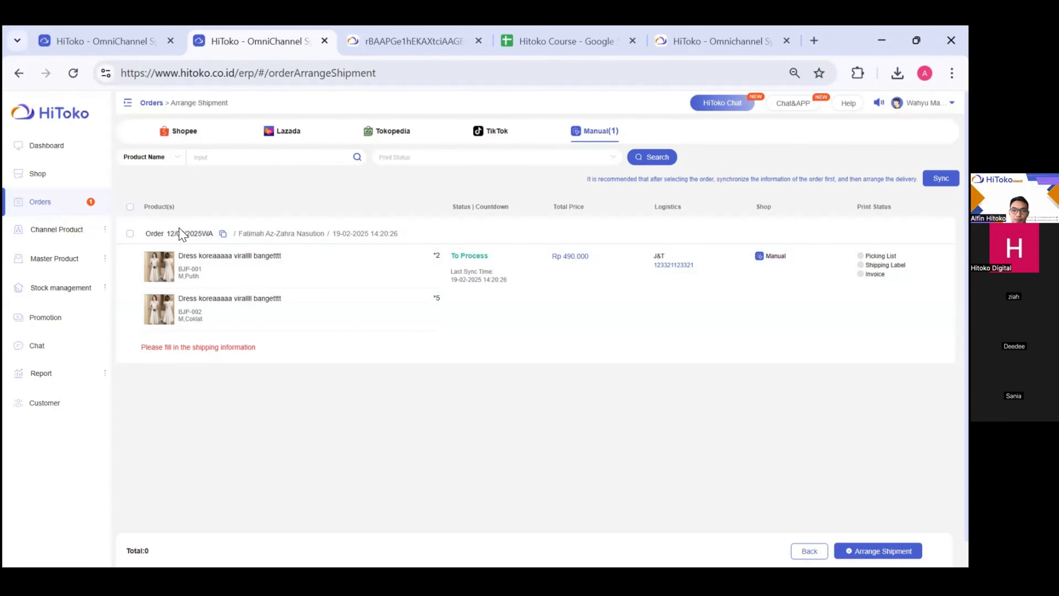
- Sync and successfully arrange shipment for the manual order, then view the Processed orders
left_click(130, 234)
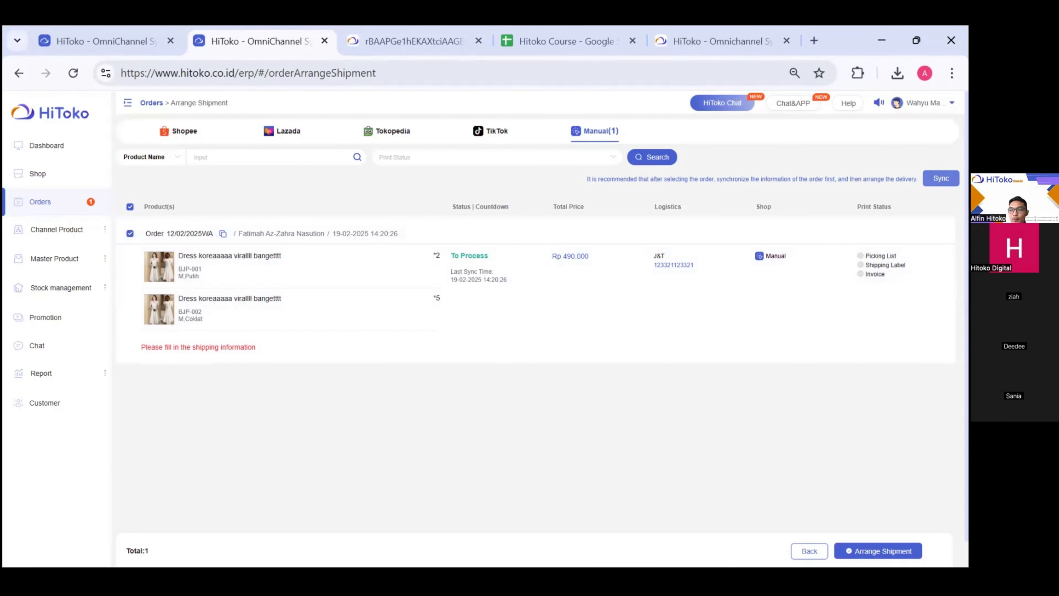
left_click(941, 178)
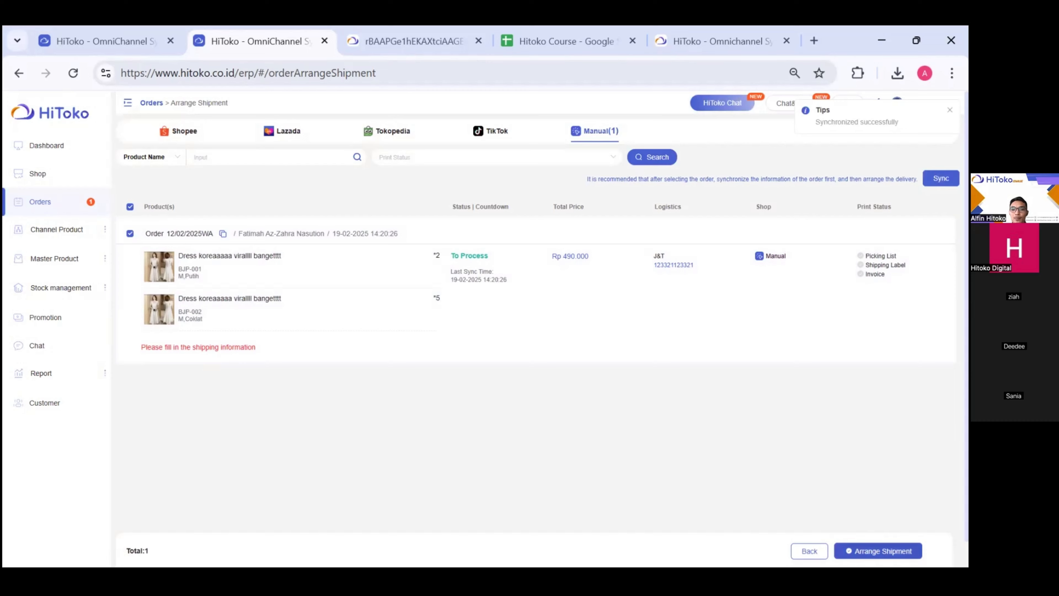
left_click(878, 550)
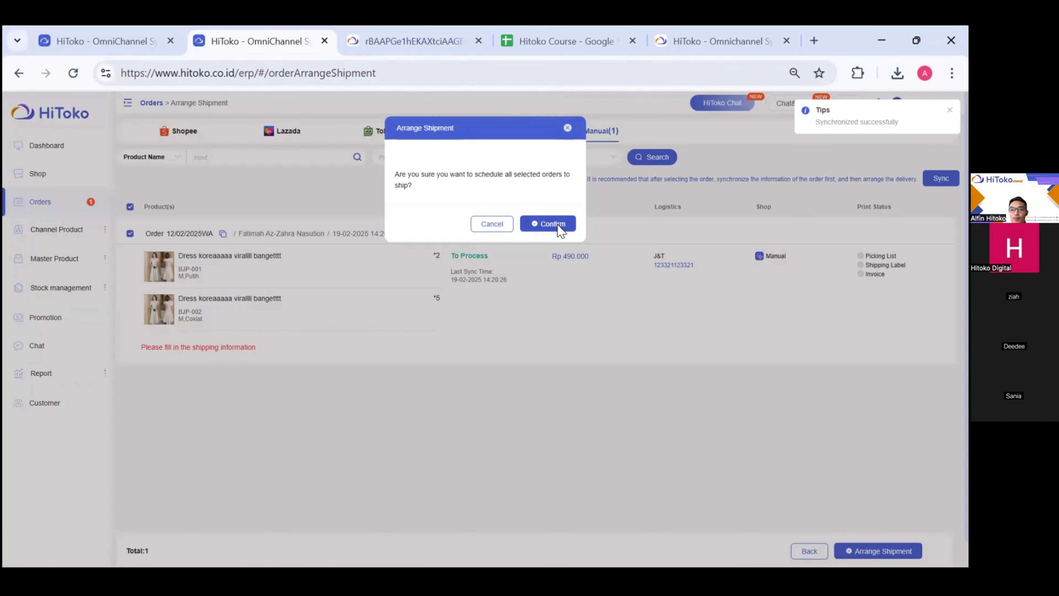
left_click(558, 225)
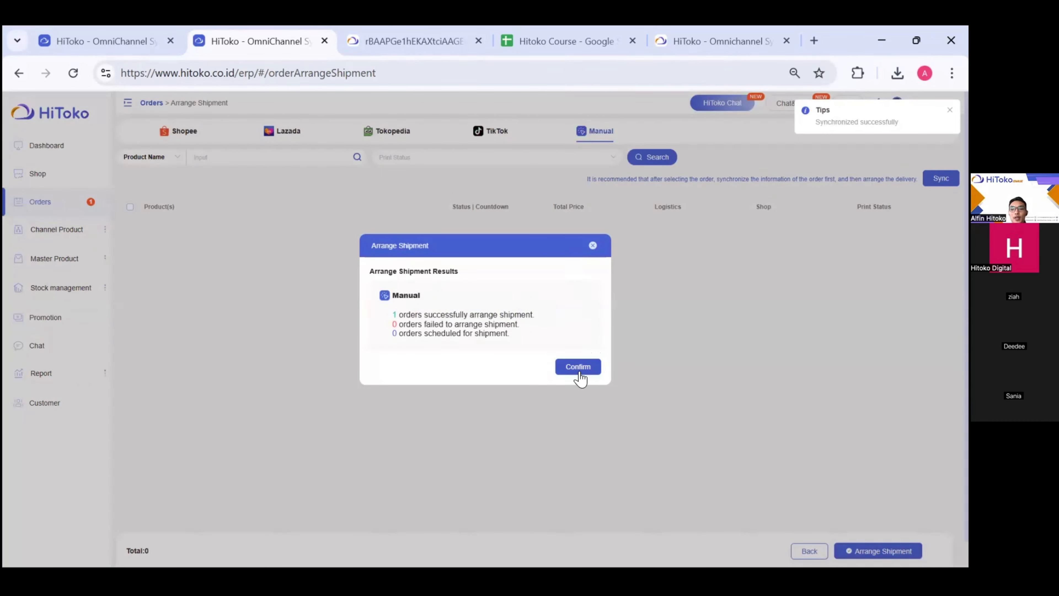
left_click(579, 367)
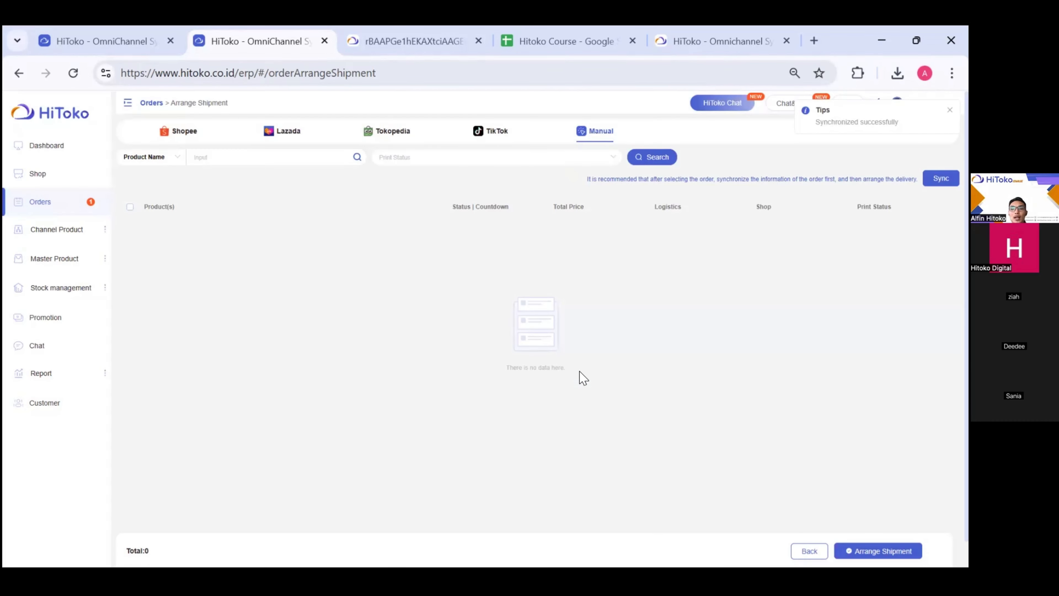
left_click(38, 202)
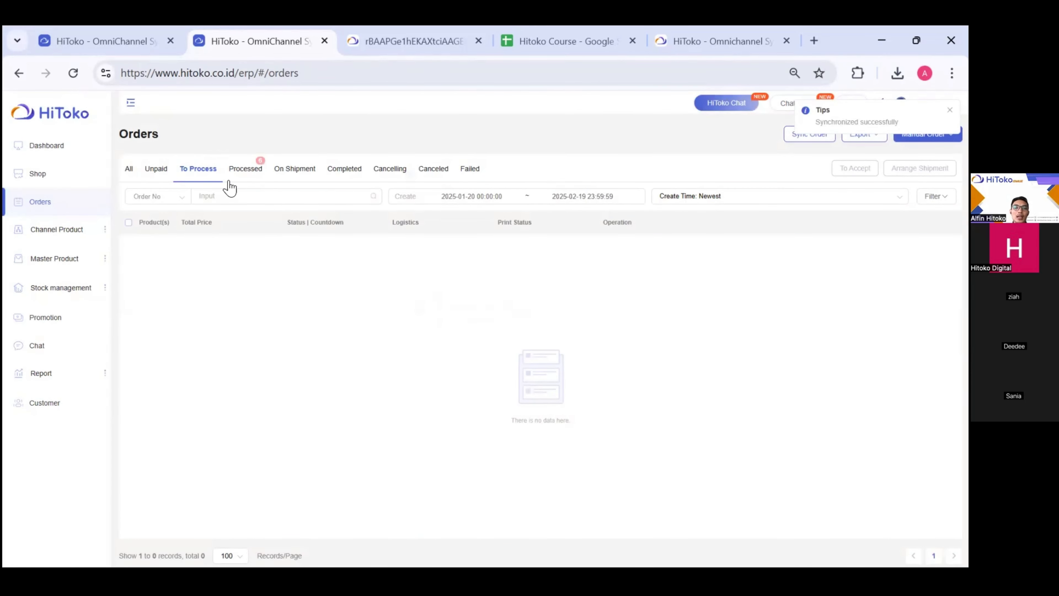
left_click(245, 171)
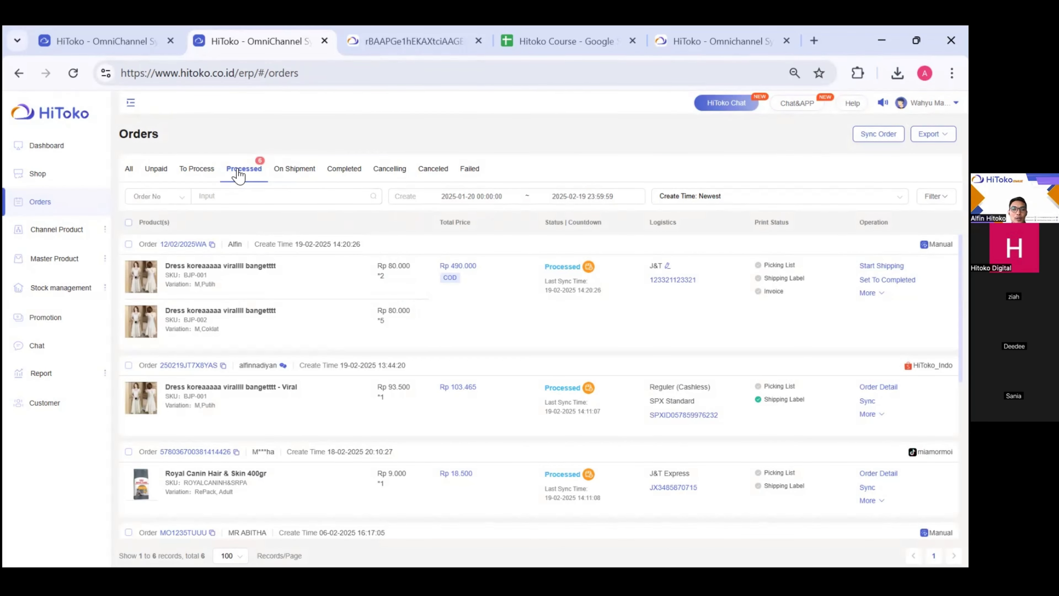
- Generate the J&T shipping label for the processed manual order for printing
left_click(129, 244)
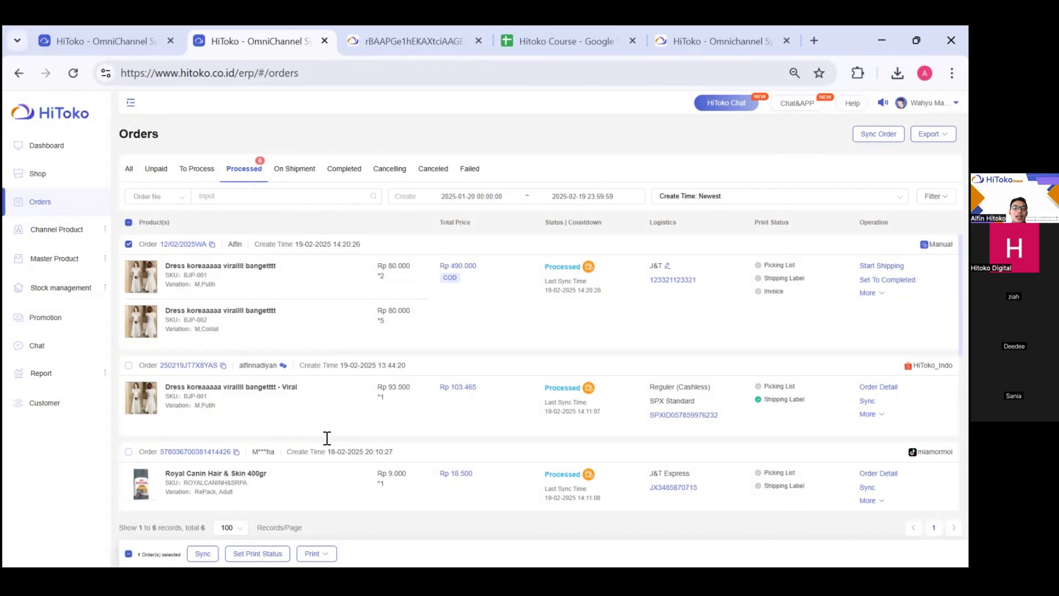
left_click(314, 553)
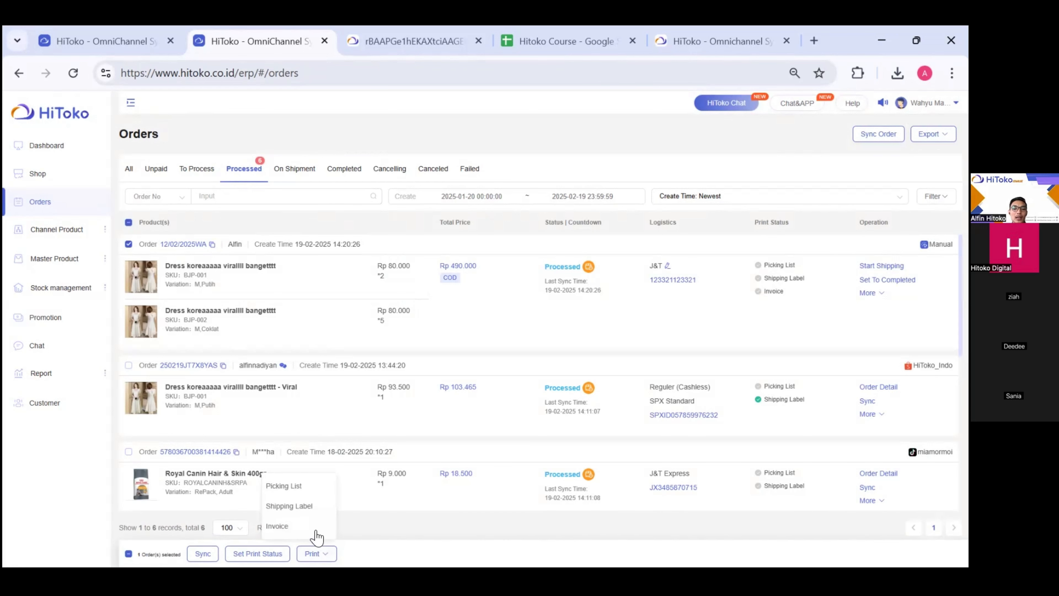
left_click(310, 512)
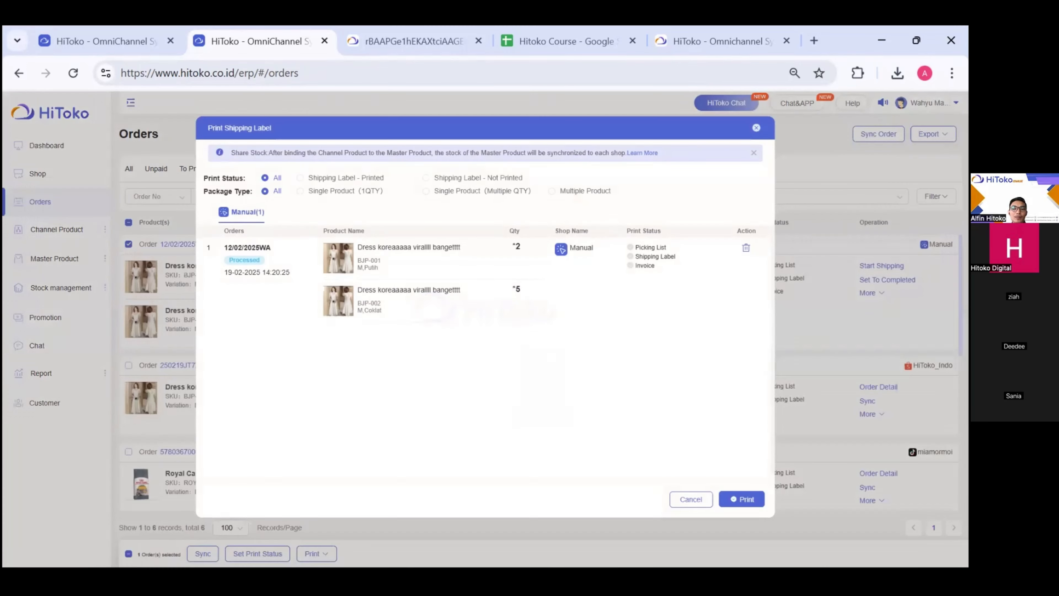
left_click(747, 498)
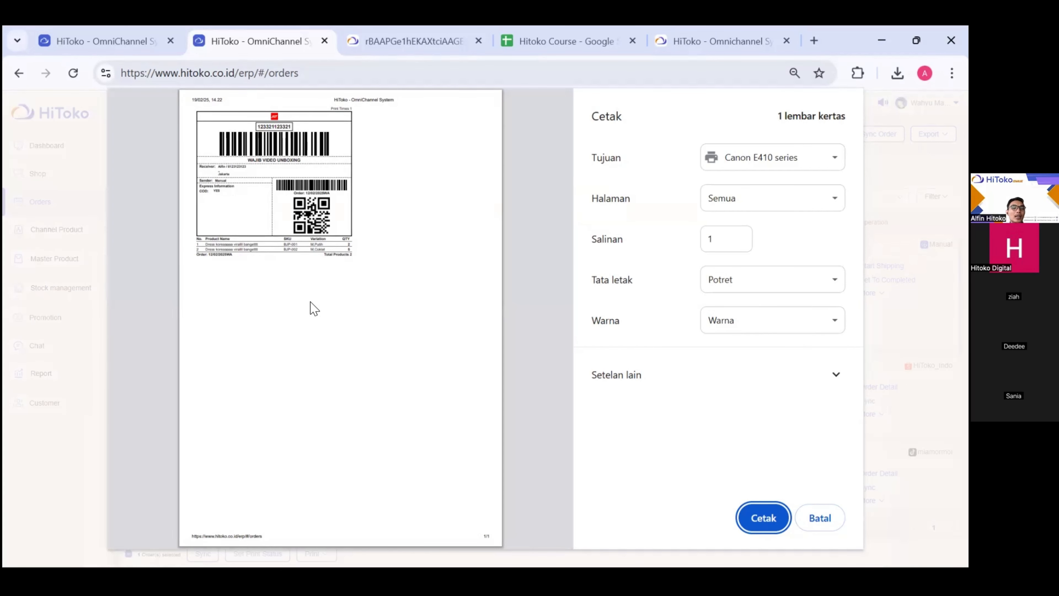
- Close the J&T label print preview and tick the manual J&T COD order for bulk action
left_click(267, 168)
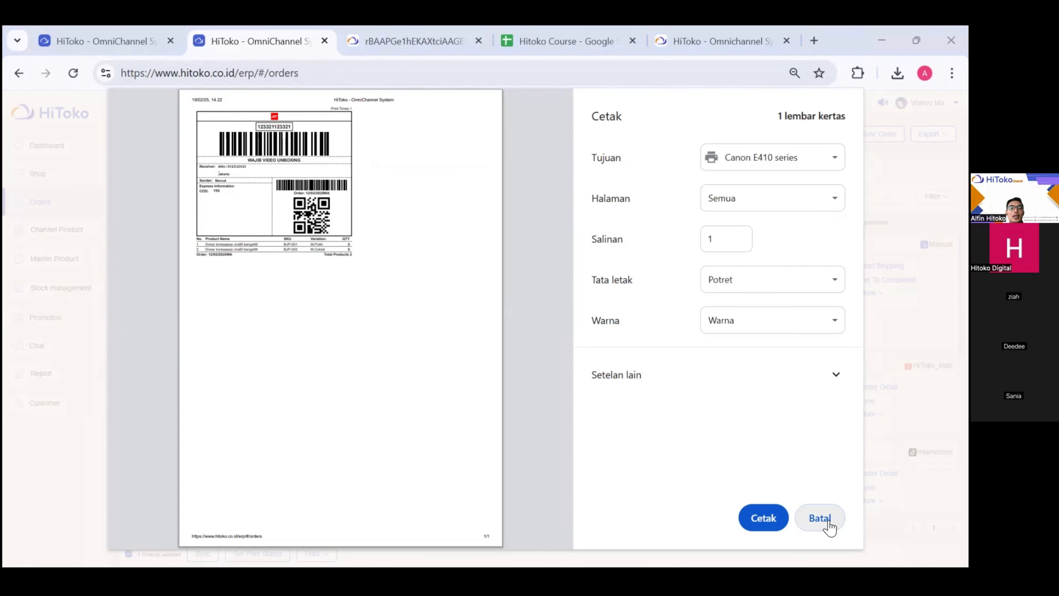
left_click(821, 522)
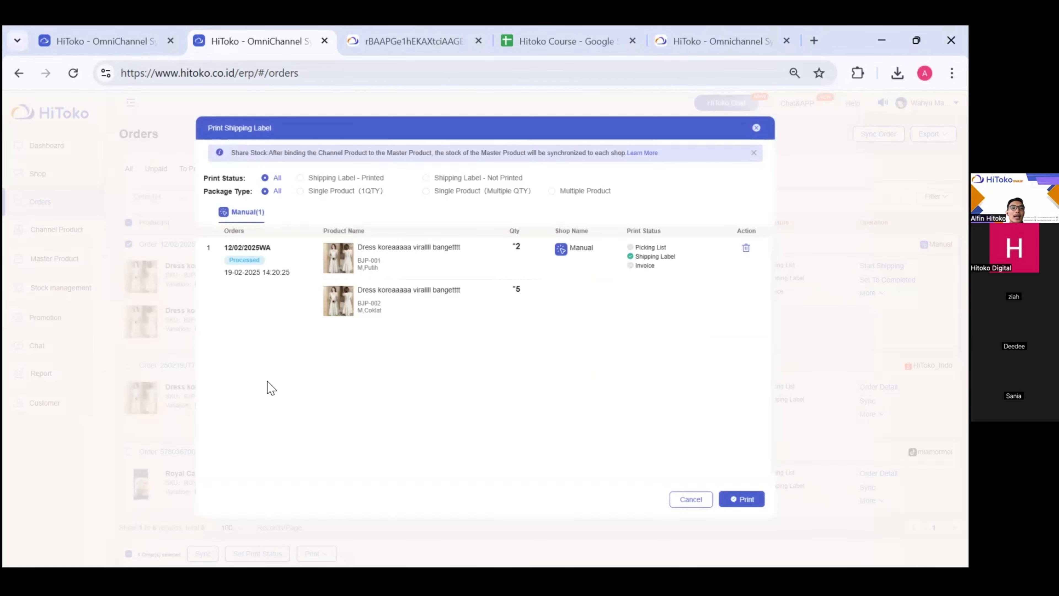
left_click(695, 499)
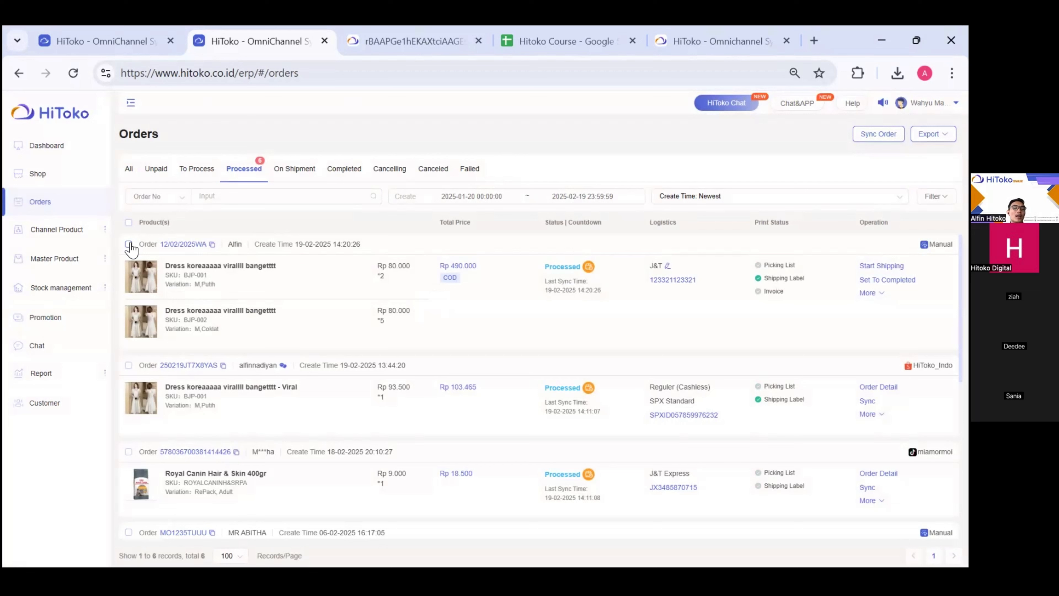
left_click(130, 246)
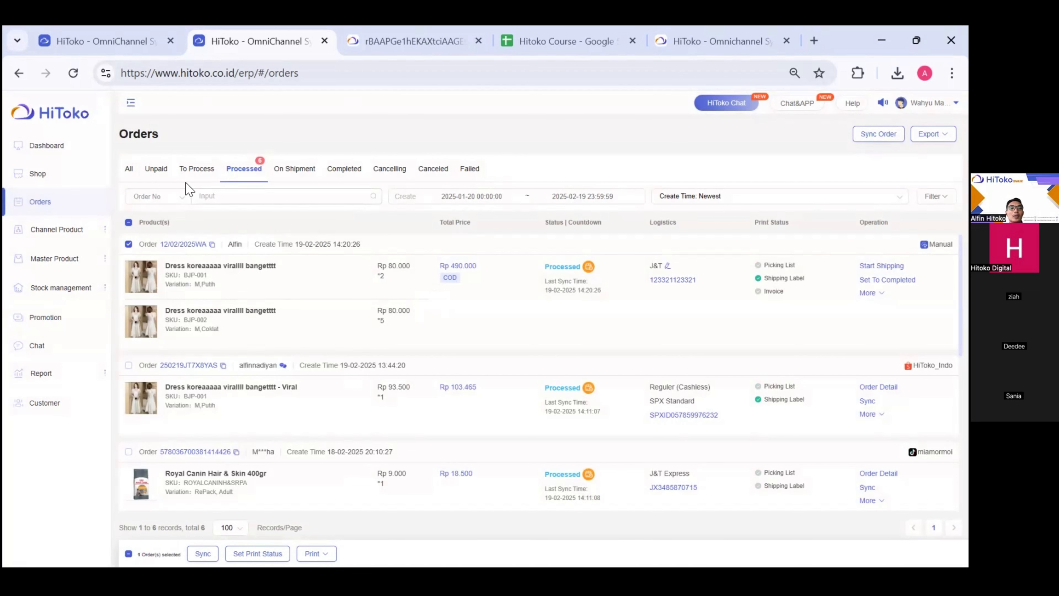
- List all 21 orders under the All tab and reveal the account name's dropdown
left_click(134, 177)
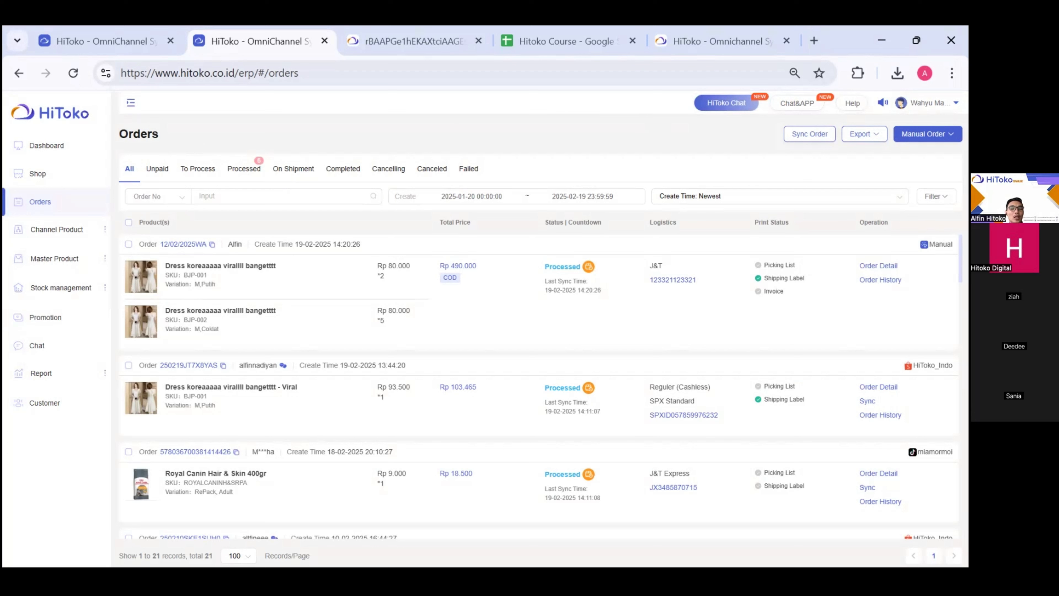
mouse_move(933, 103)
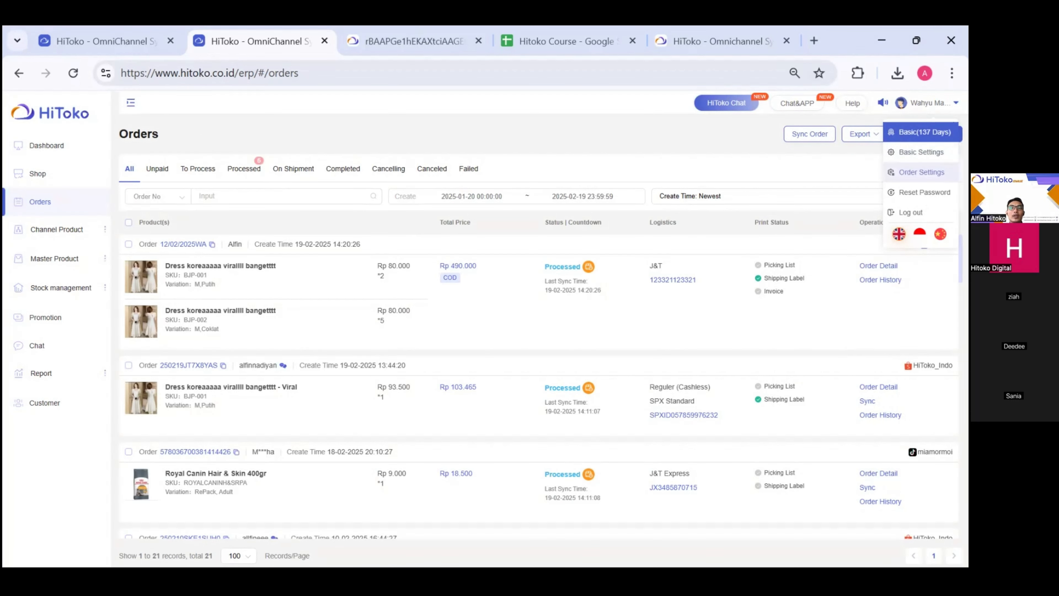
- Open Order Settings and review the Order Processing, Shipping Label Template and Order Reminder sections
left_click(921, 172)
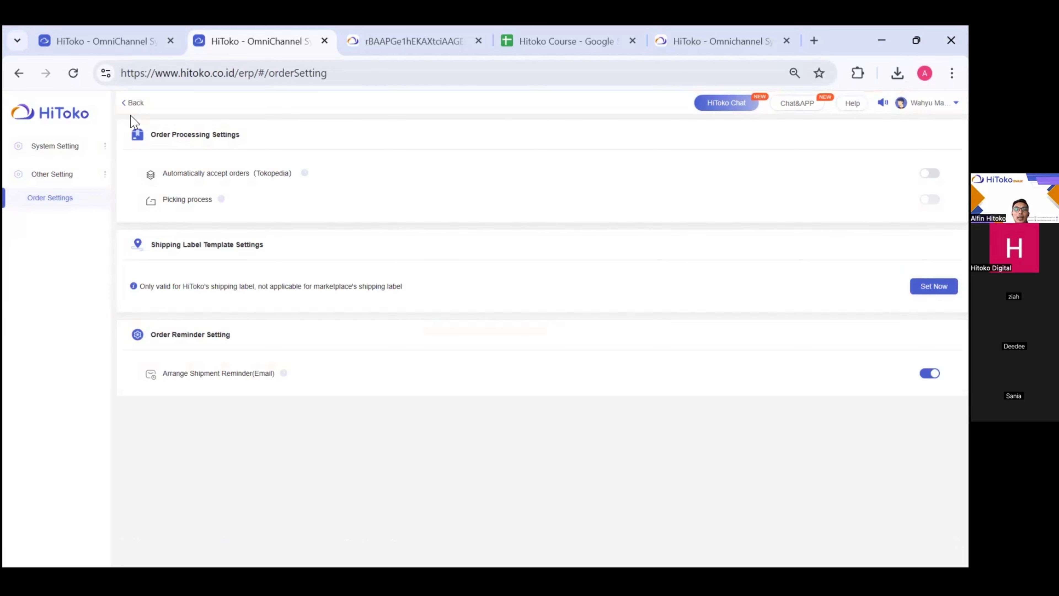
left_click_drag(236, 135, 157, 135)
left_click_drag(277, 264, 148, 243)
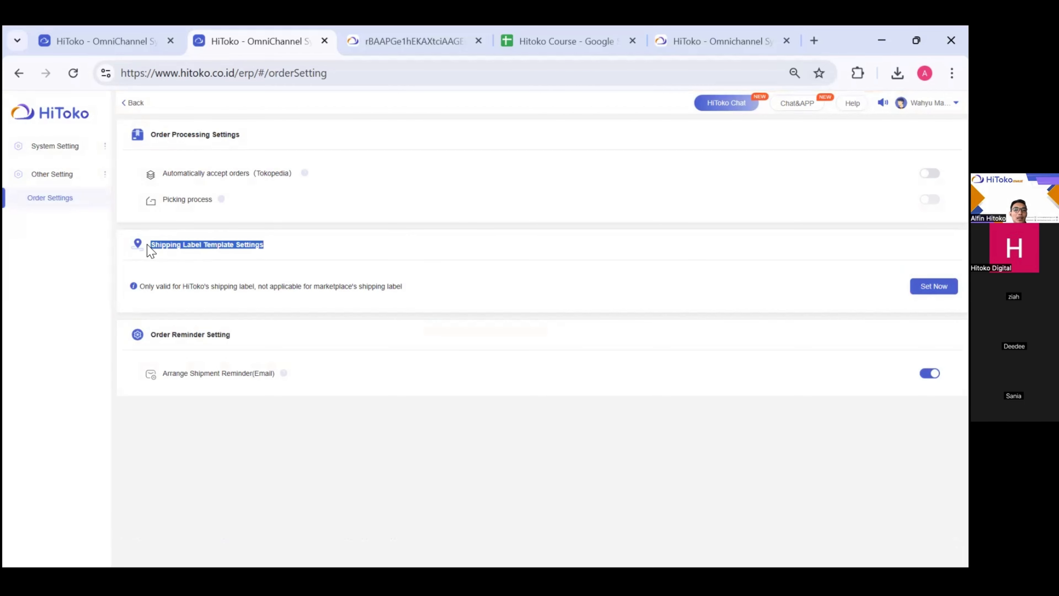
left_click_drag(232, 343, 156, 339)
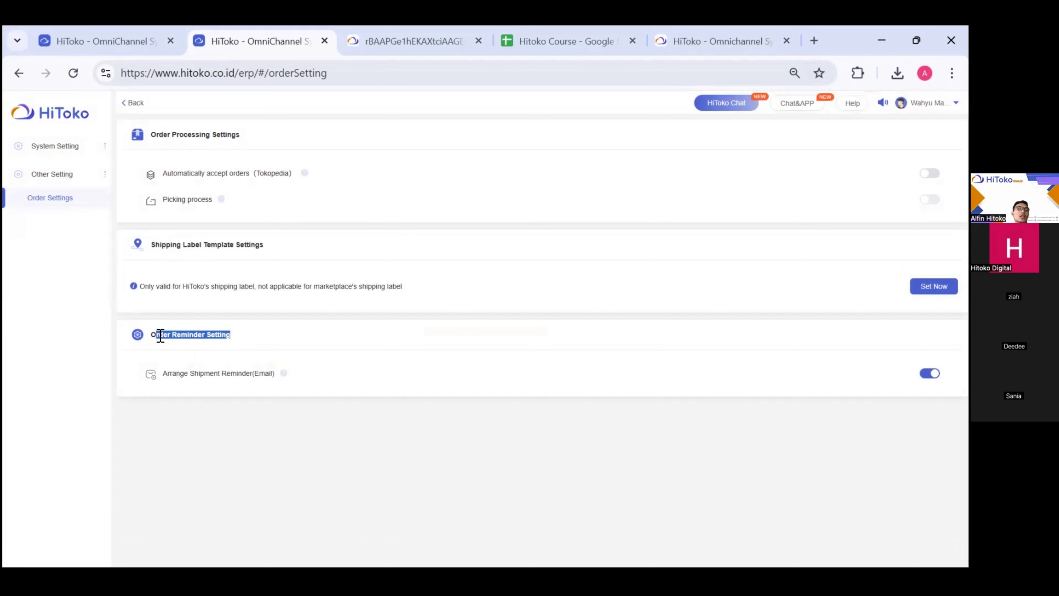
left_click(218, 316)
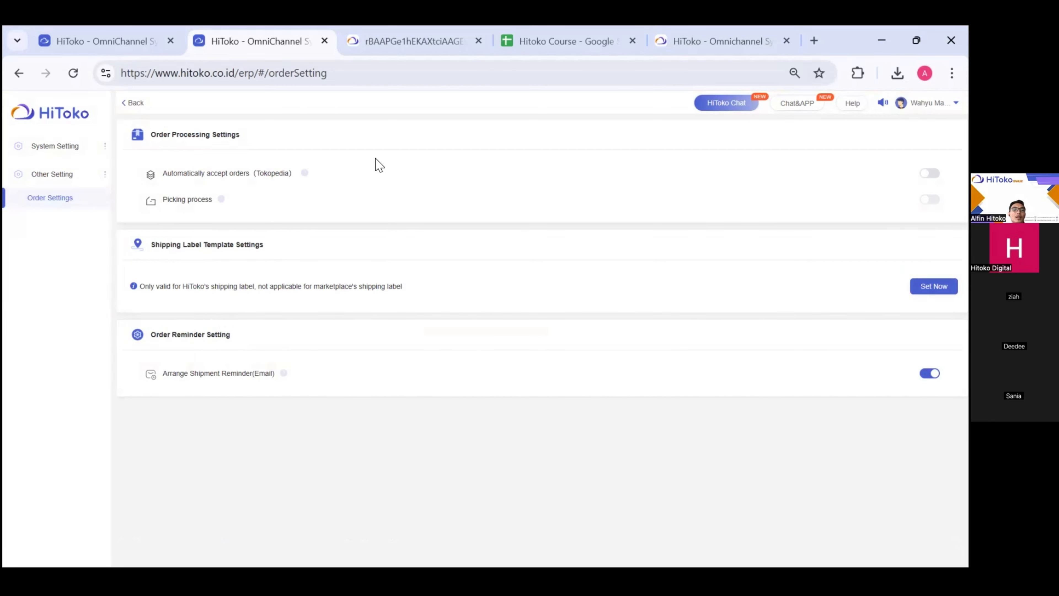
scroll(243, 130, "up", 3)
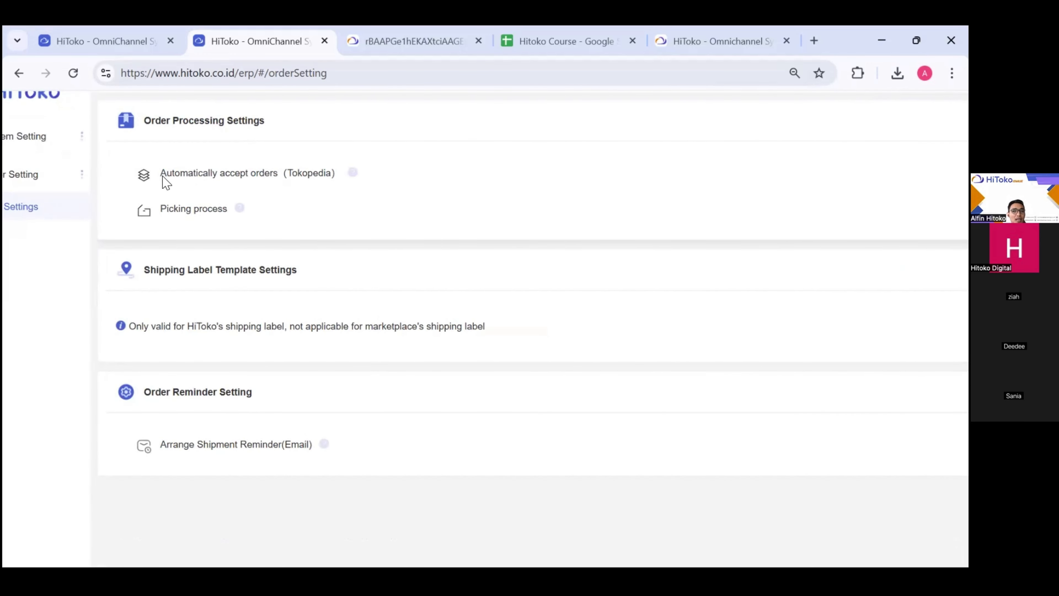
left_click_drag(165, 174, 338, 172)
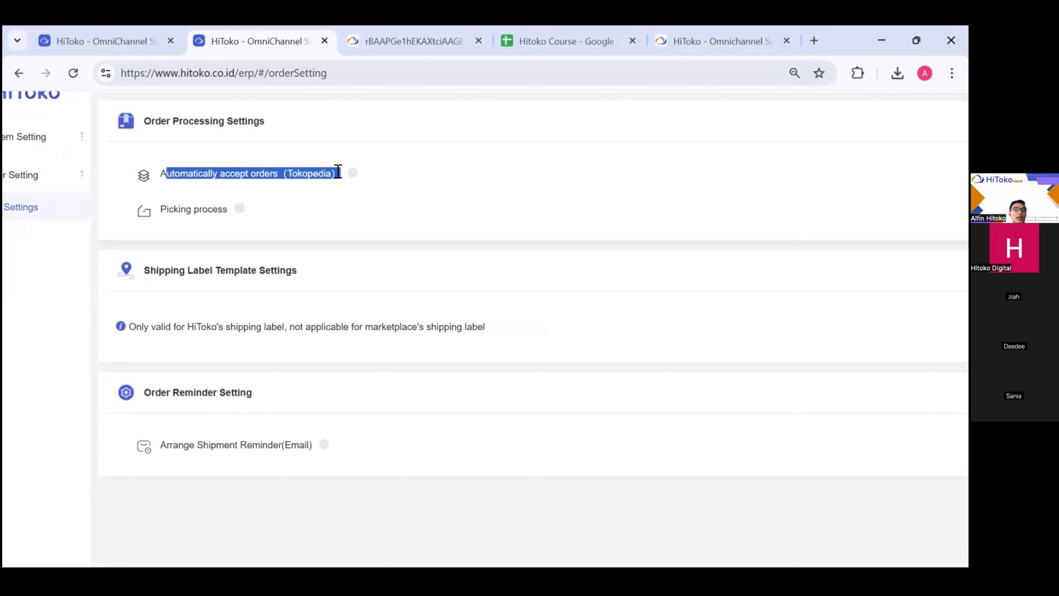
scroll(338, 173, "down", 3)
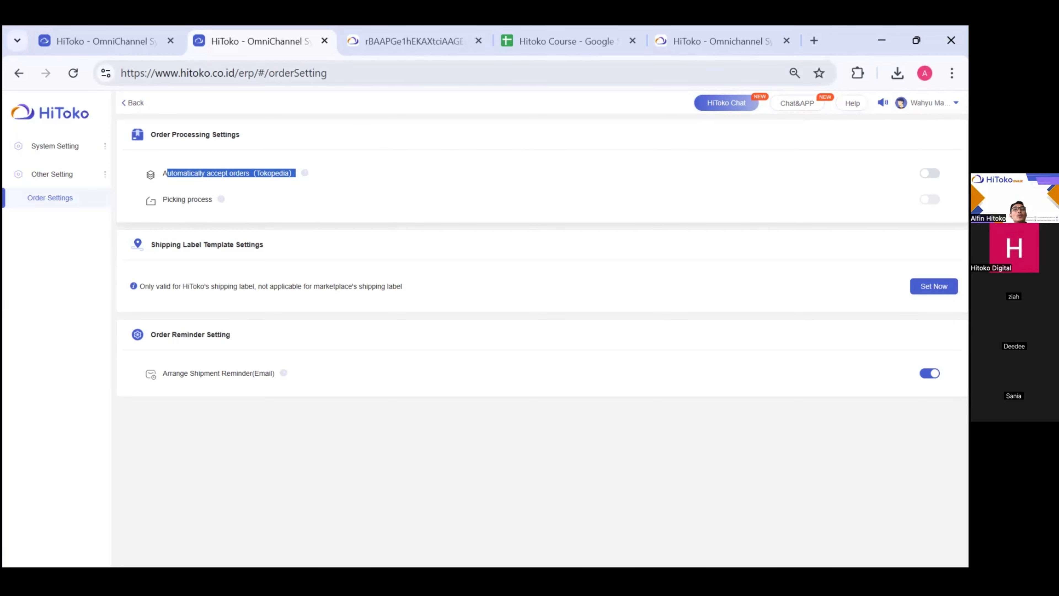
- Switch on 'Automatically accept orders (Tokopedia)' and confirm the Tips dialog with OK
left_click(930, 173)
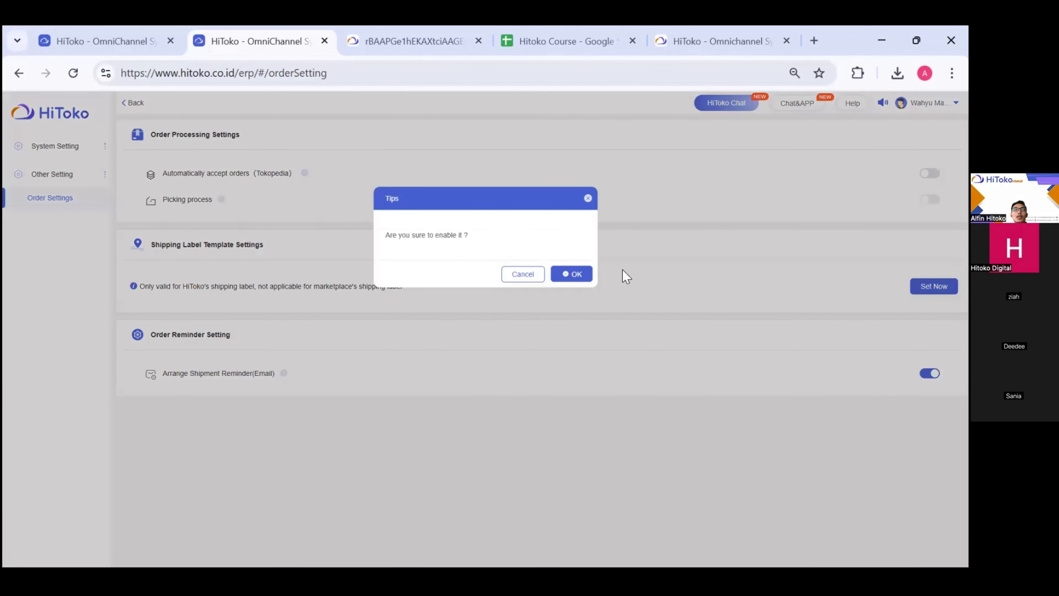
left_click(575, 274)
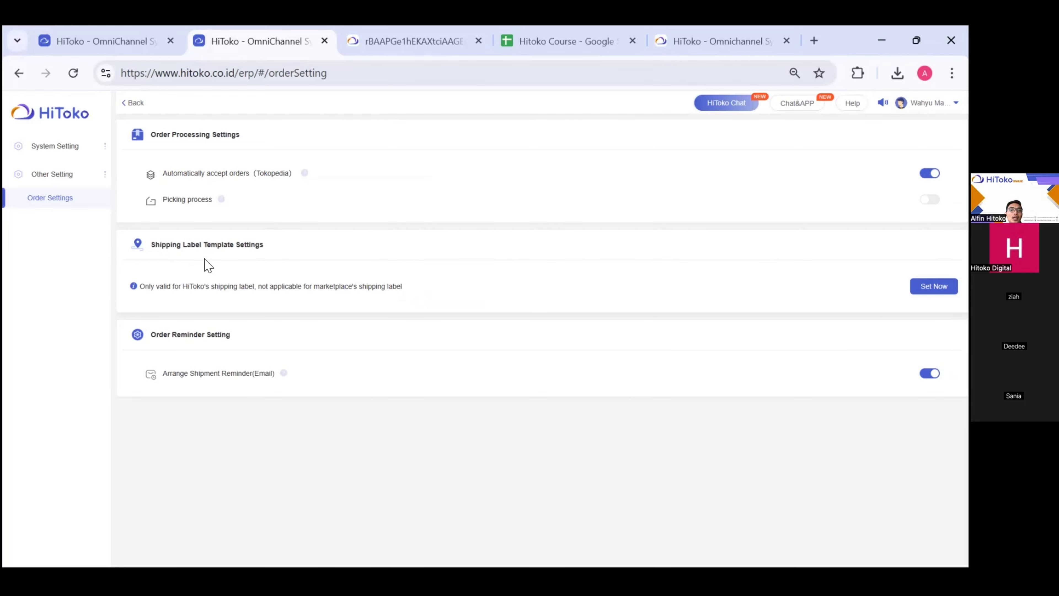
scroll(184, 279, "up", 4)
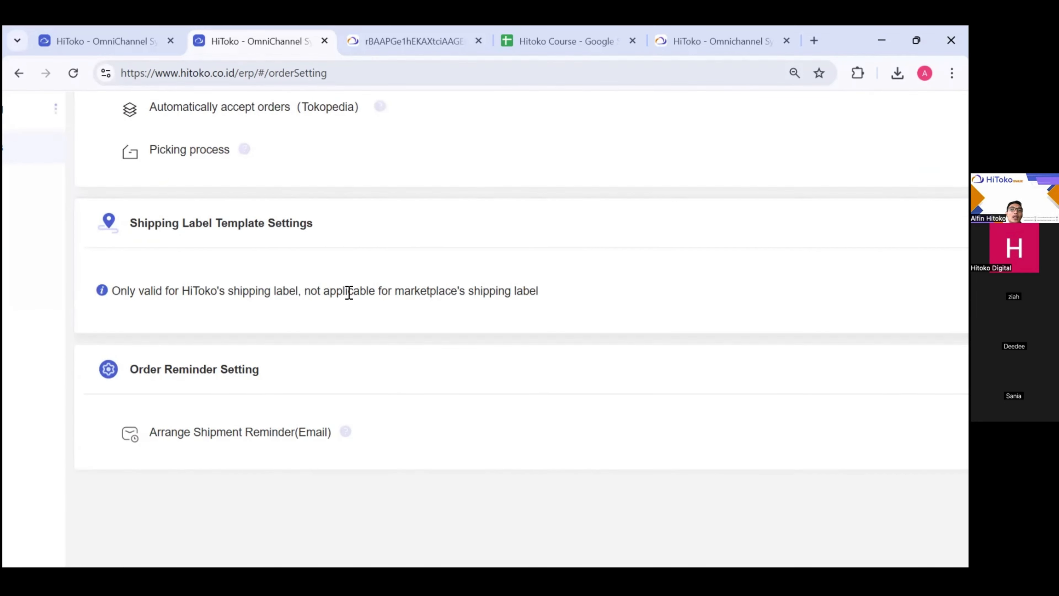
scroll(478, 303, "down", 1)
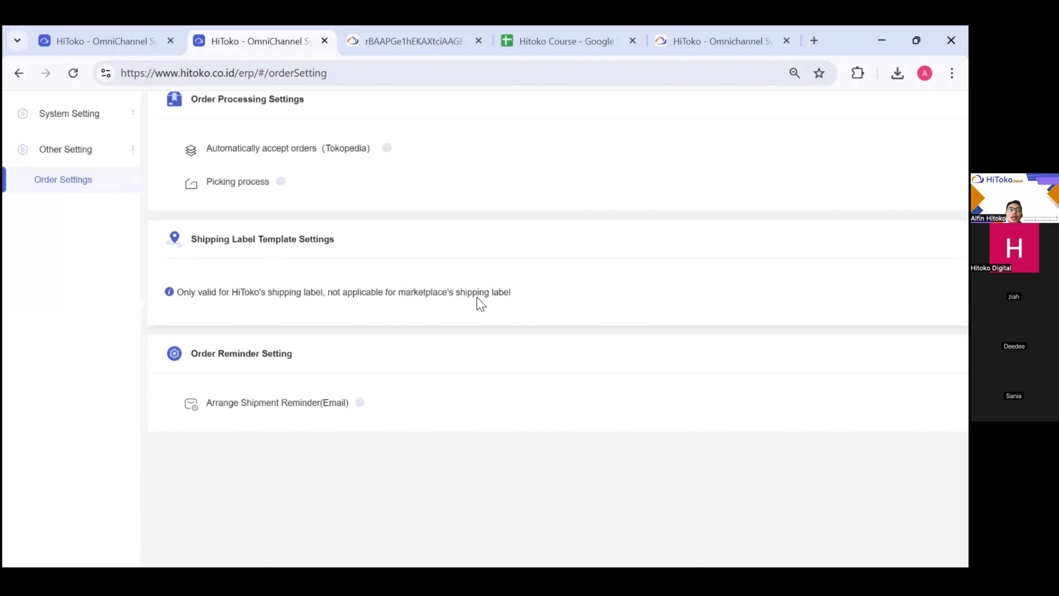
scroll(478, 303, "down", 1)
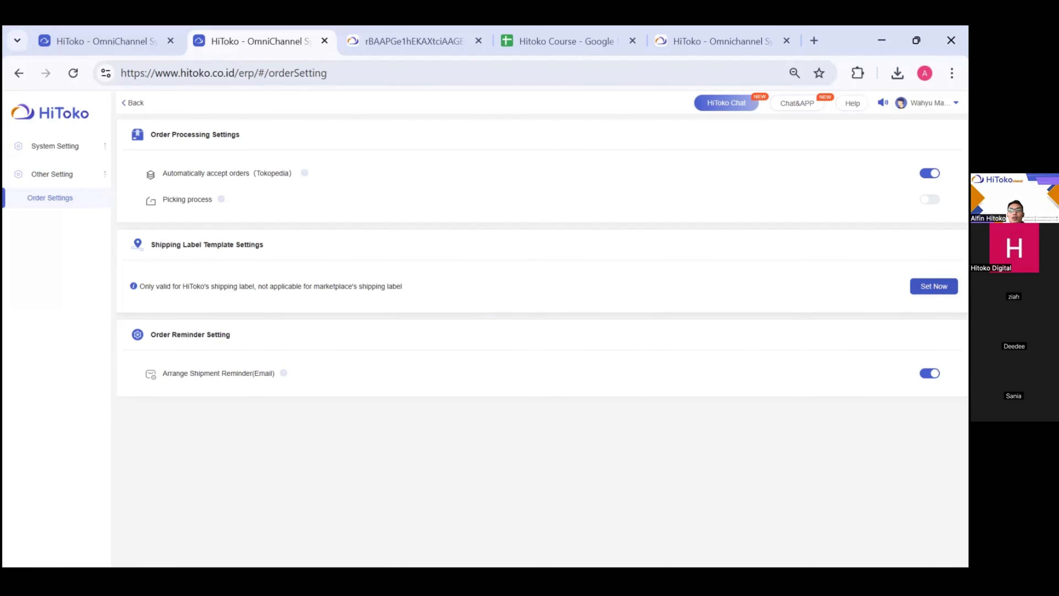
- Edit the shipping label template to A4 paper without Sender Contact and Buyer Notes, then save
left_click(934, 286)
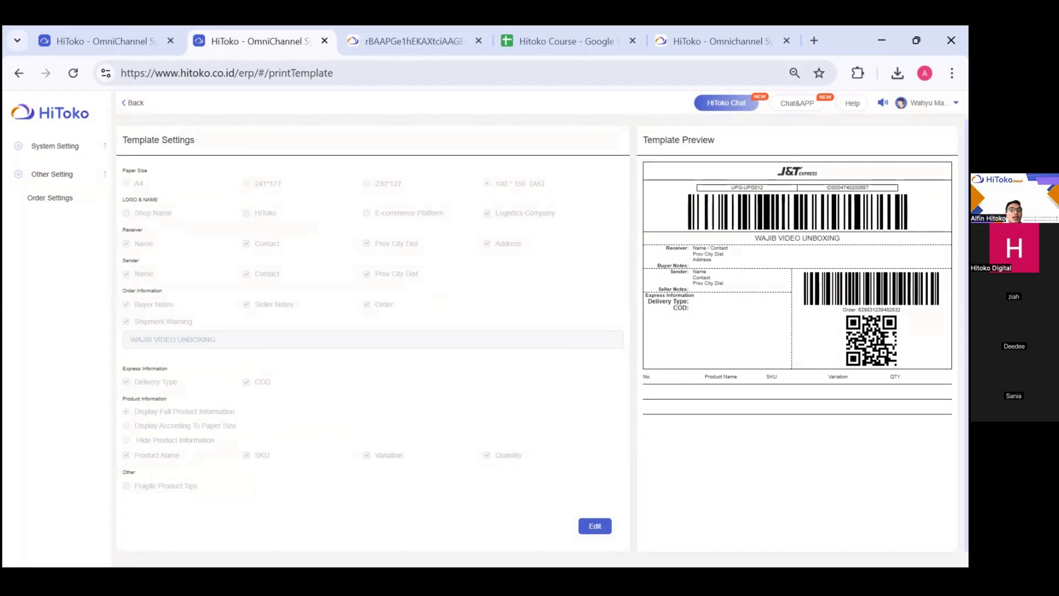
left_click(595, 530)
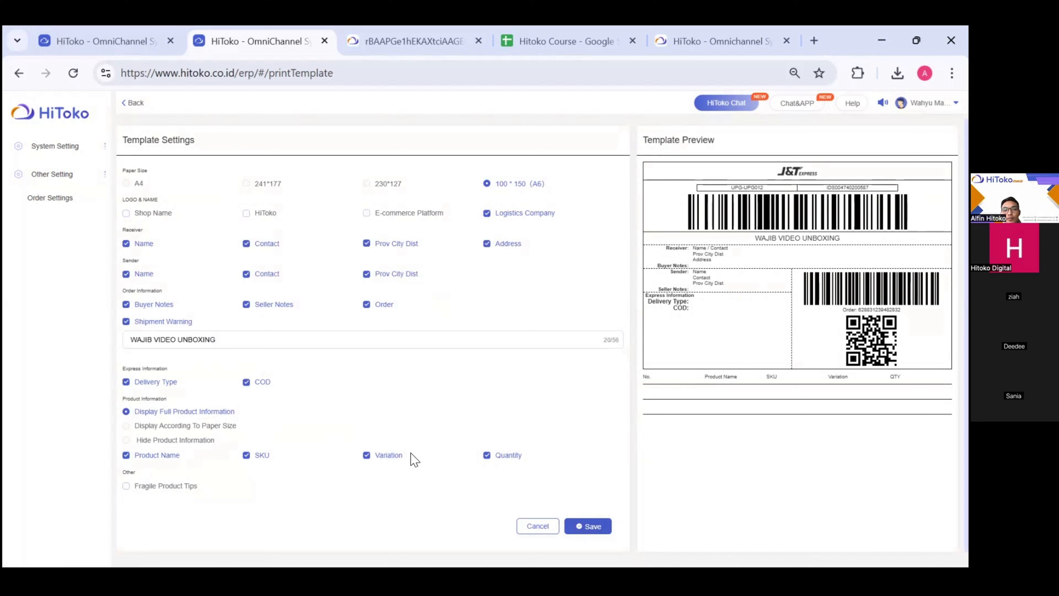
left_click(127, 184)
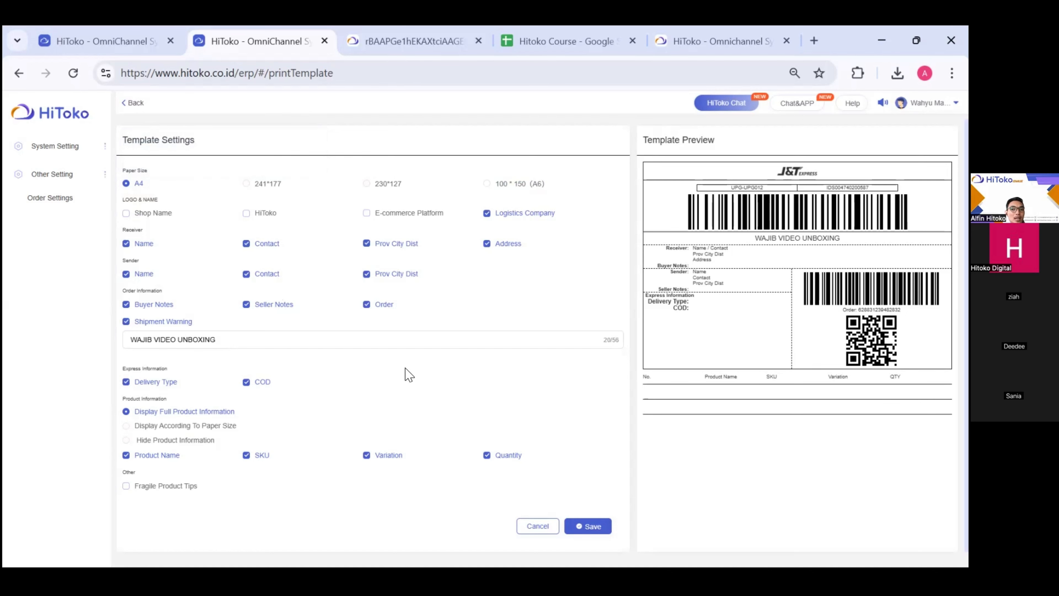
key("ctrl+plus")
key("ctrl+plus")
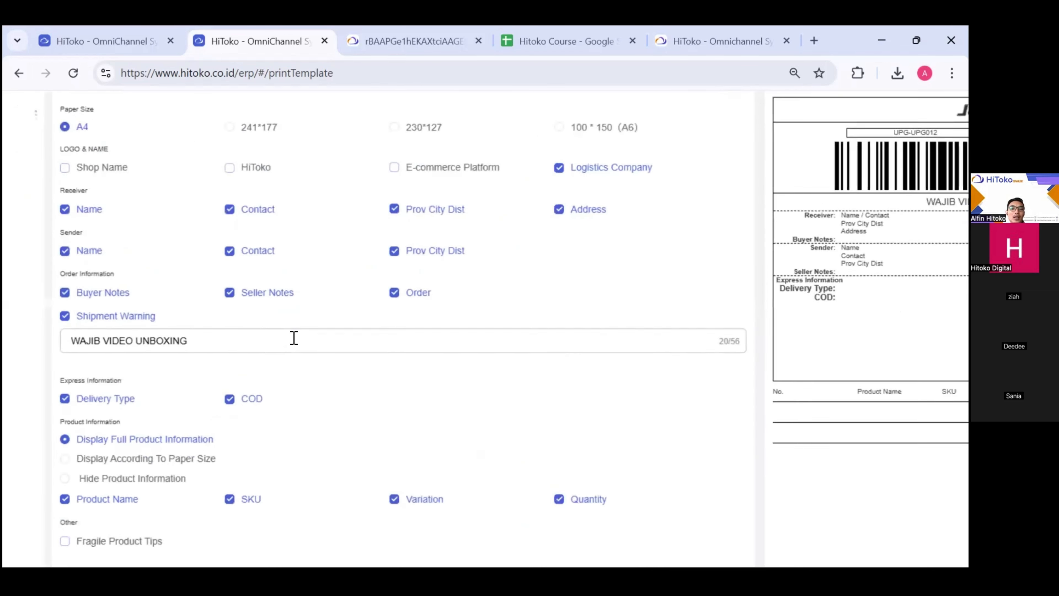
left_click(235, 260)
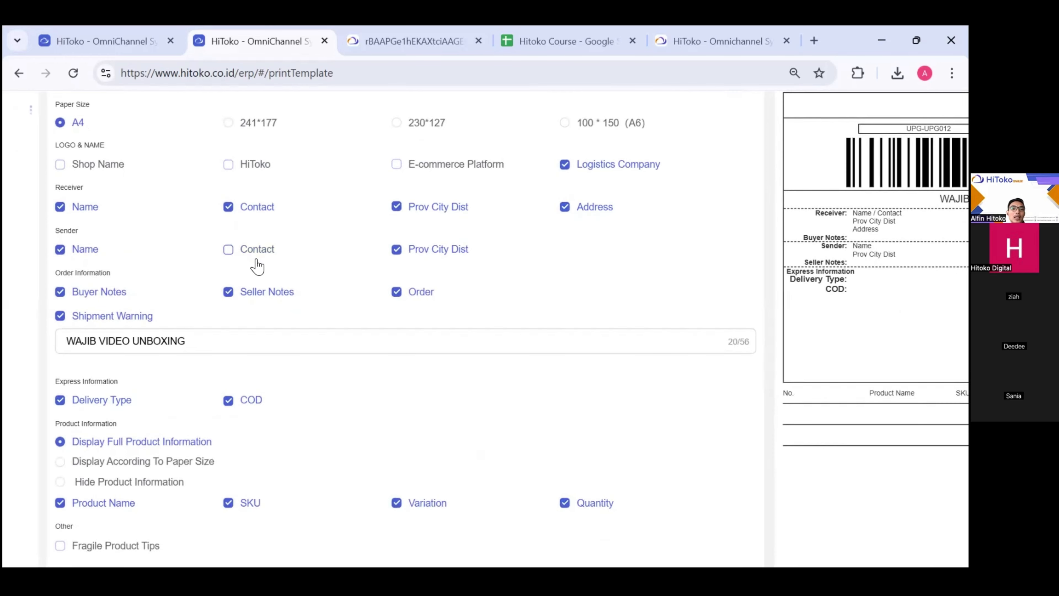
key("ctrl+minus")
key("ctrl+minus")
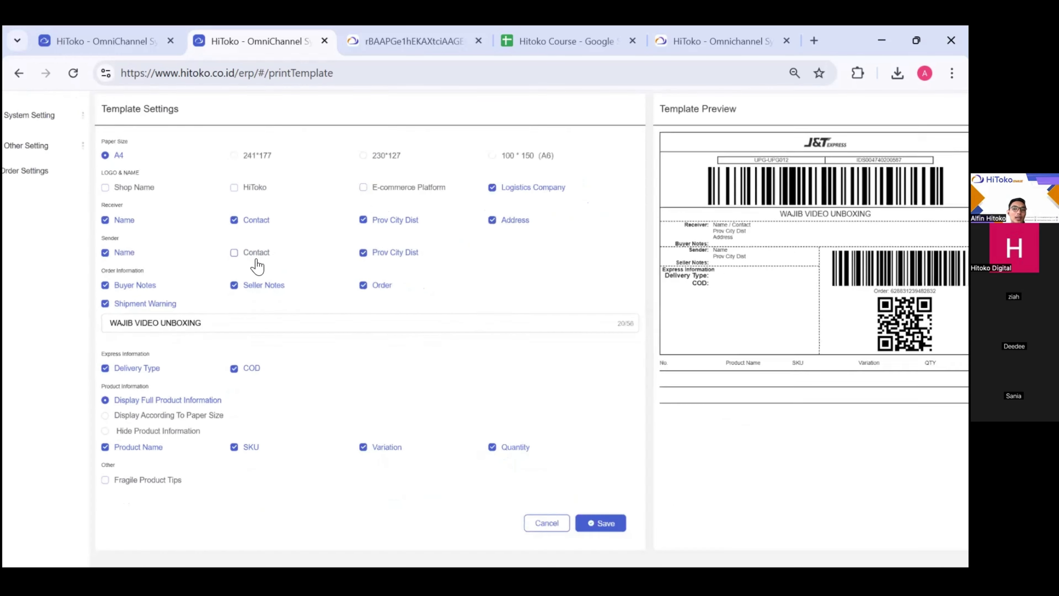
key("ctrl+plus")
key("ctrl+plus")
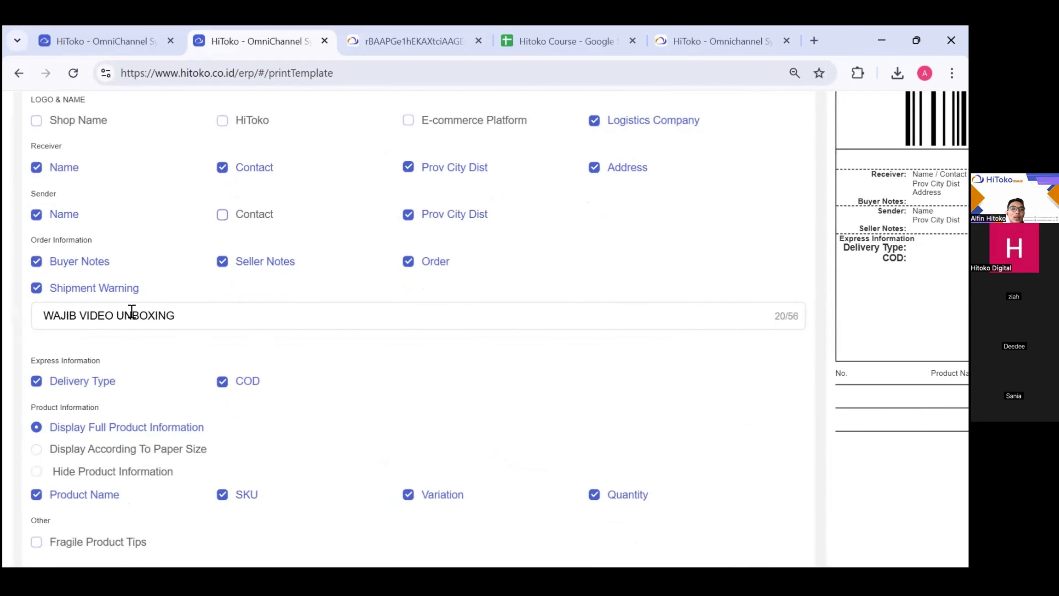
left_click(36, 263)
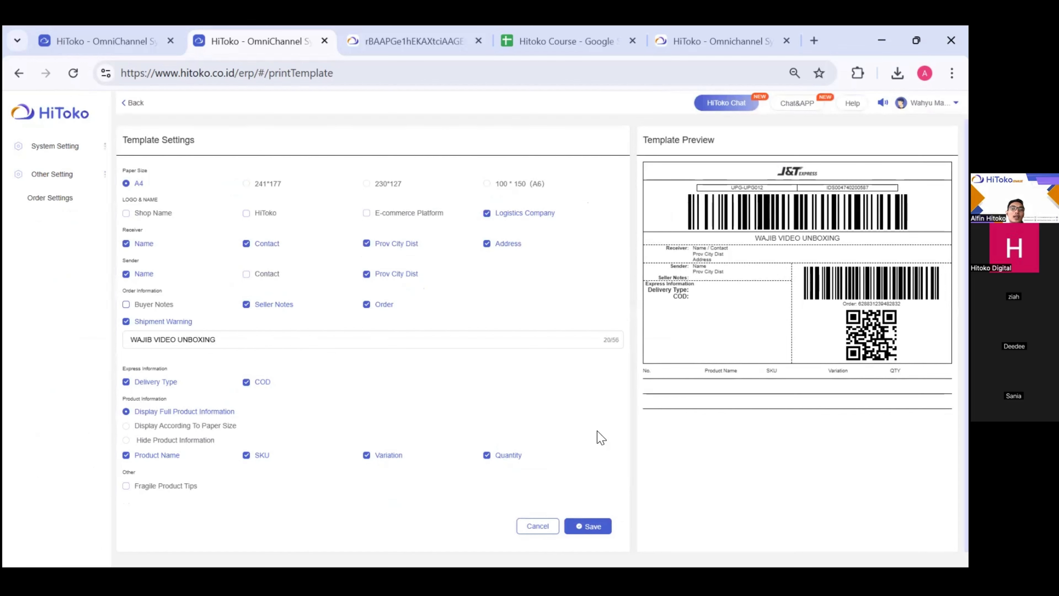
left_click(580, 525)
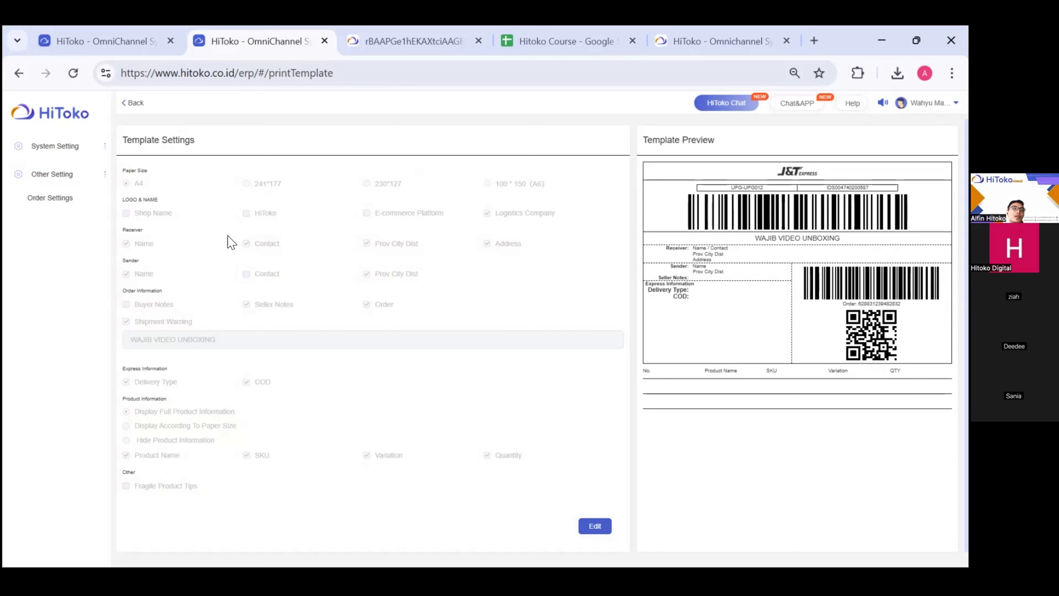
- Return to the Processed orders list in the first browser tab
left_click(93, 46)
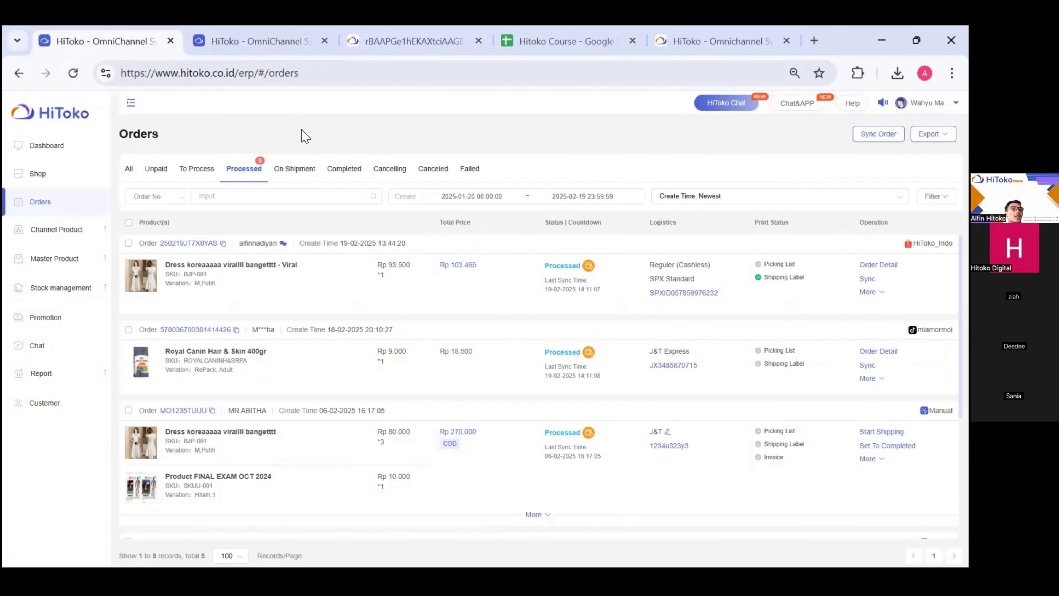
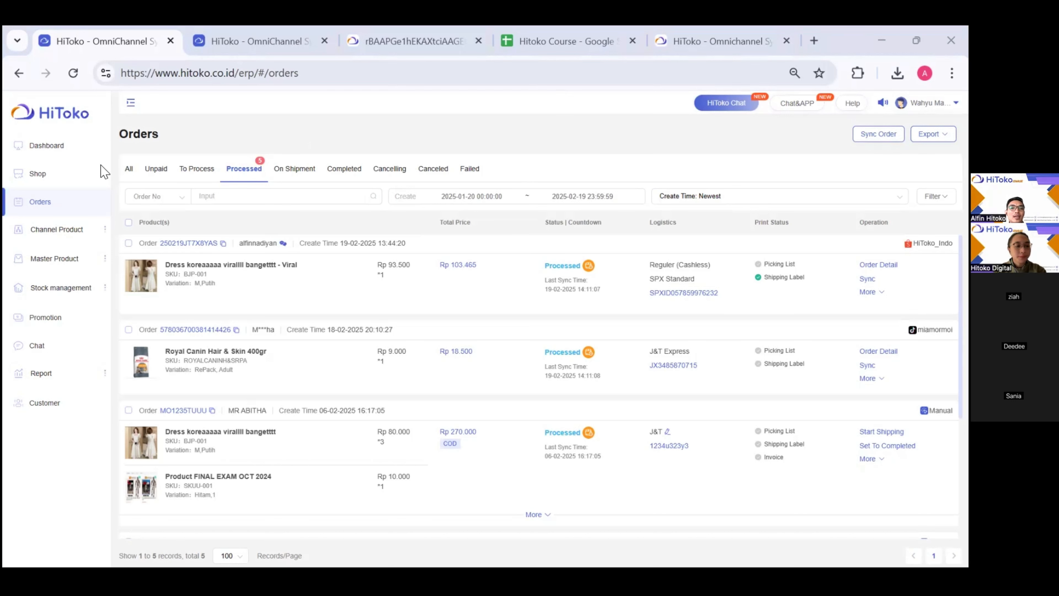
- Show orders of every status on the All tab and bring up the Manual Order choices
left_click(130, 169)
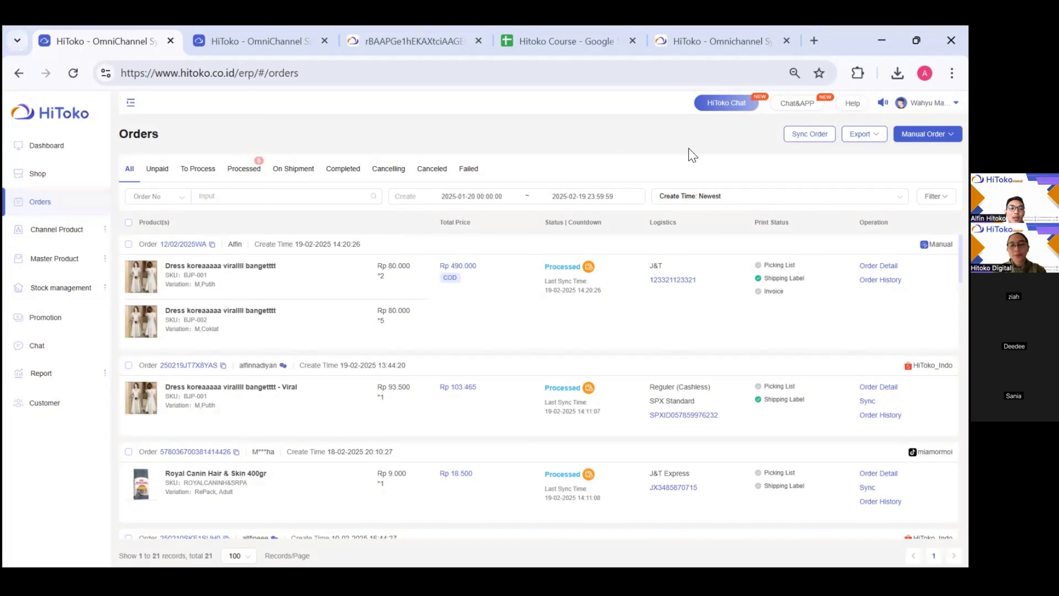
mouse_move(924, 134)
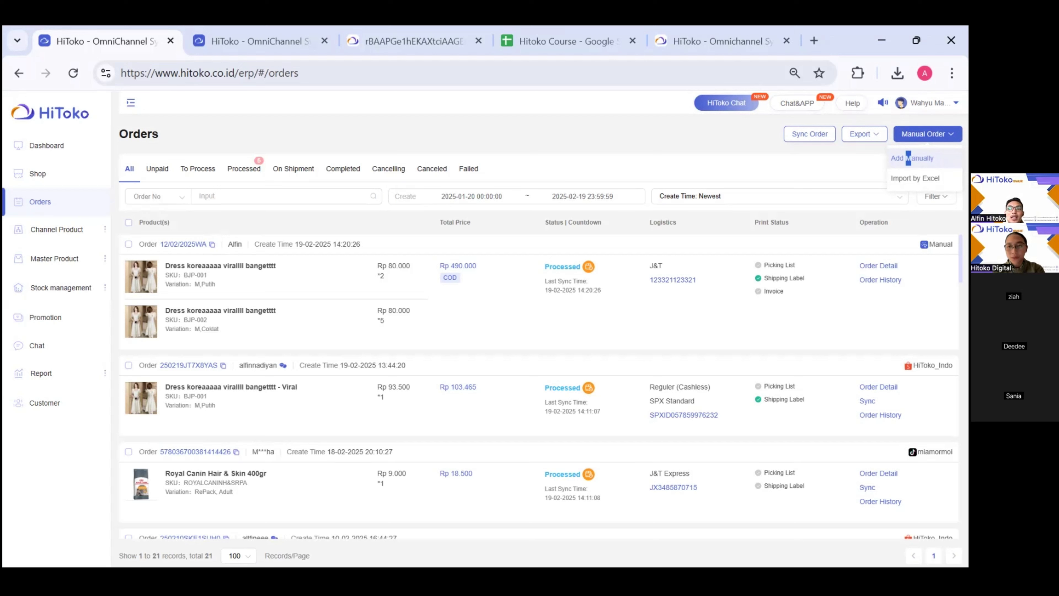
- Start a blank manual order with Add Manually and focus the order number field
left_click(909, 158)
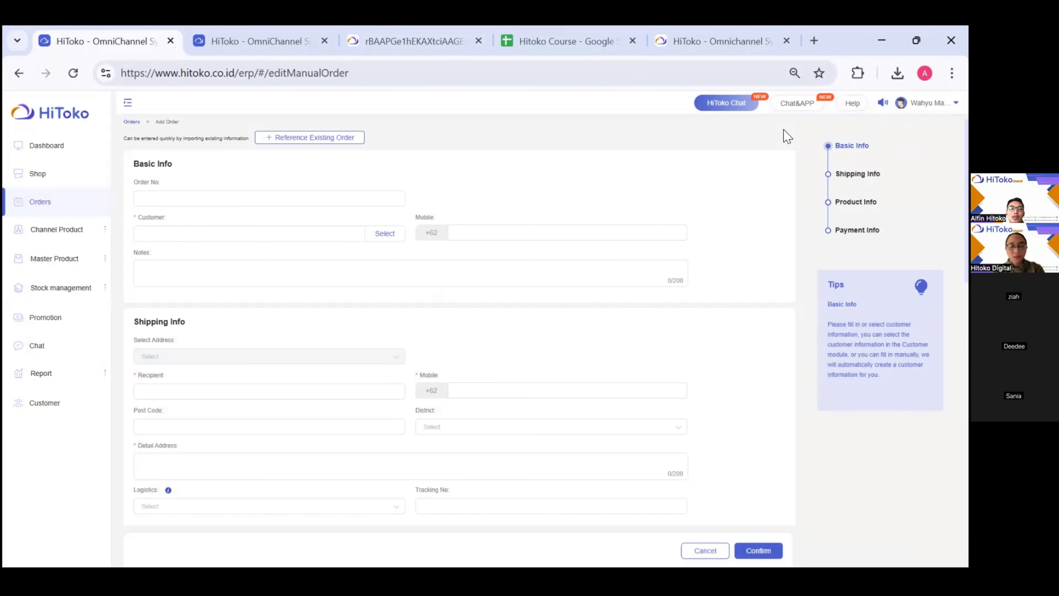
left_click(171, 198)
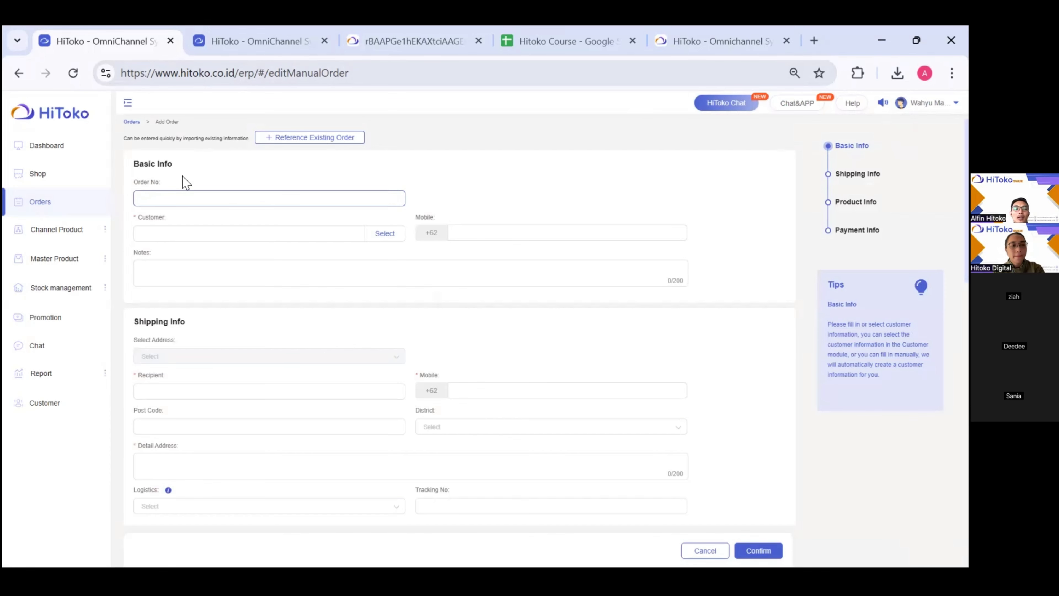
scroll(183, 176, "down", 1)
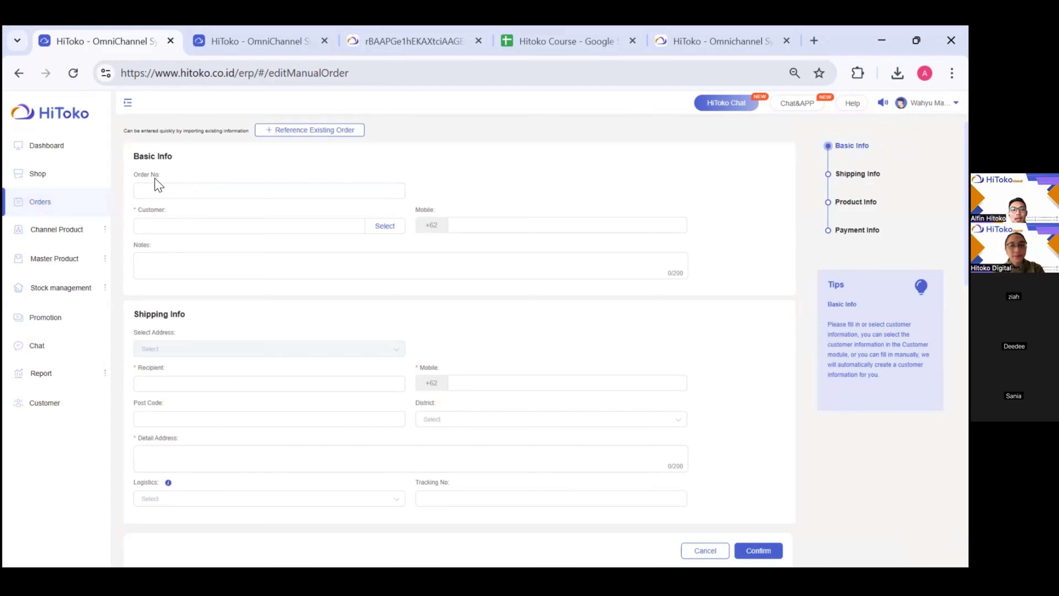
left_click(168, 194)
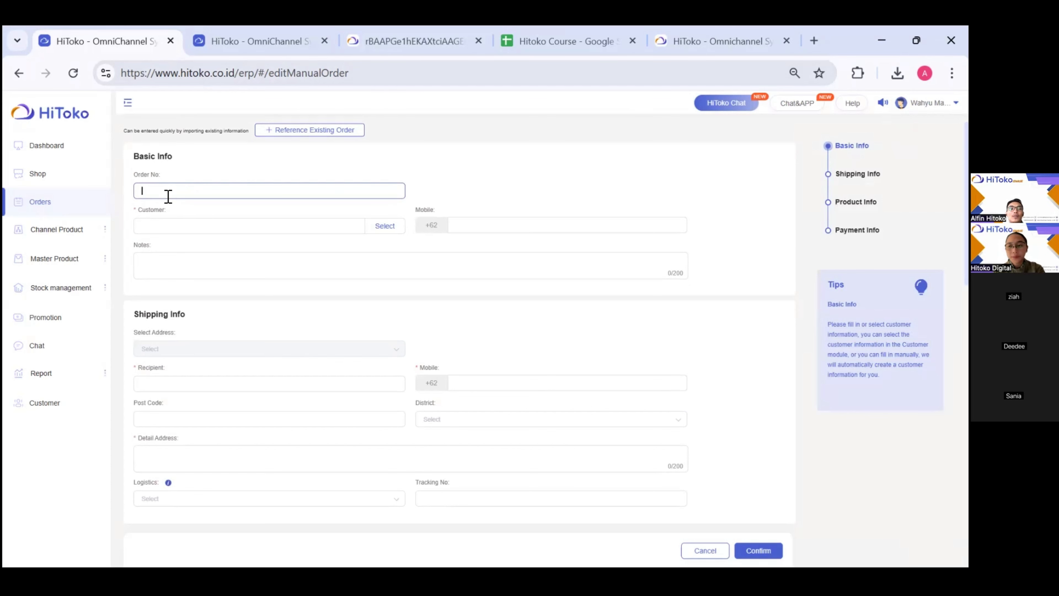
left_click(152, 208)
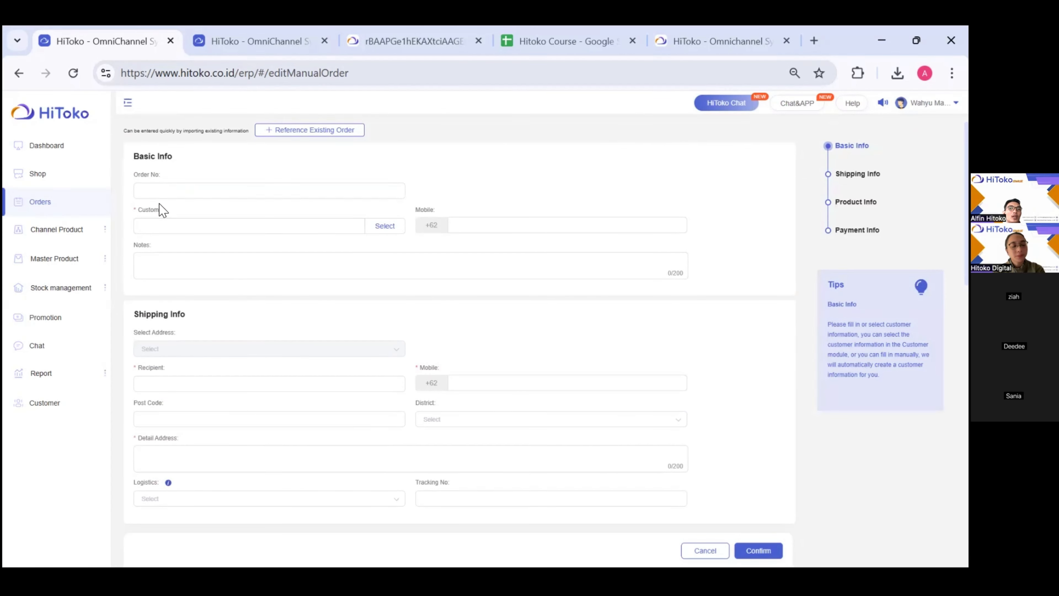
left_click(159, 190)
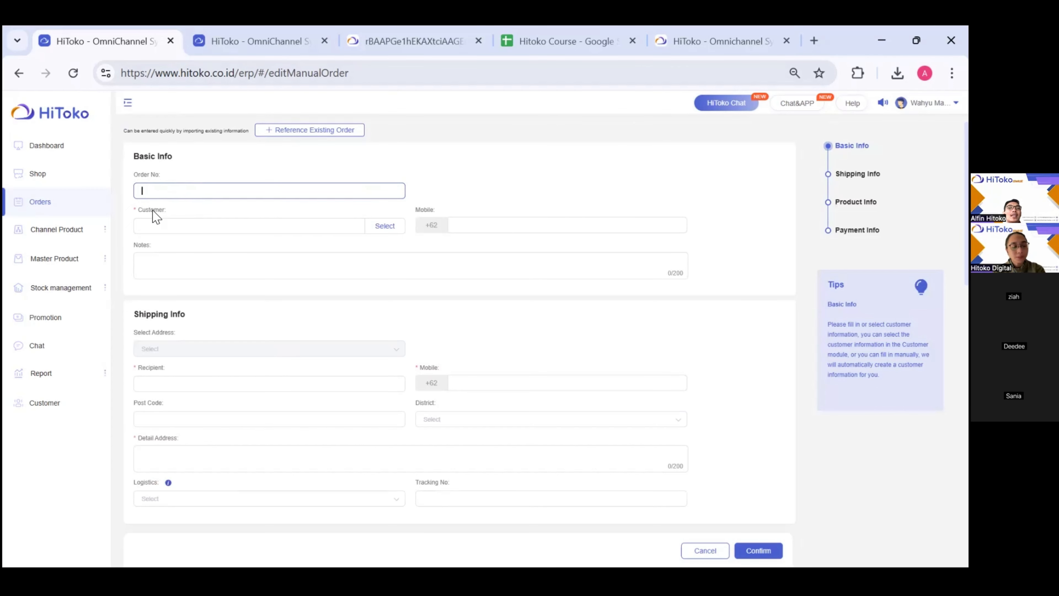
scroll(158, 211, "down", 3)
scroll(156, 208, "up", 1)
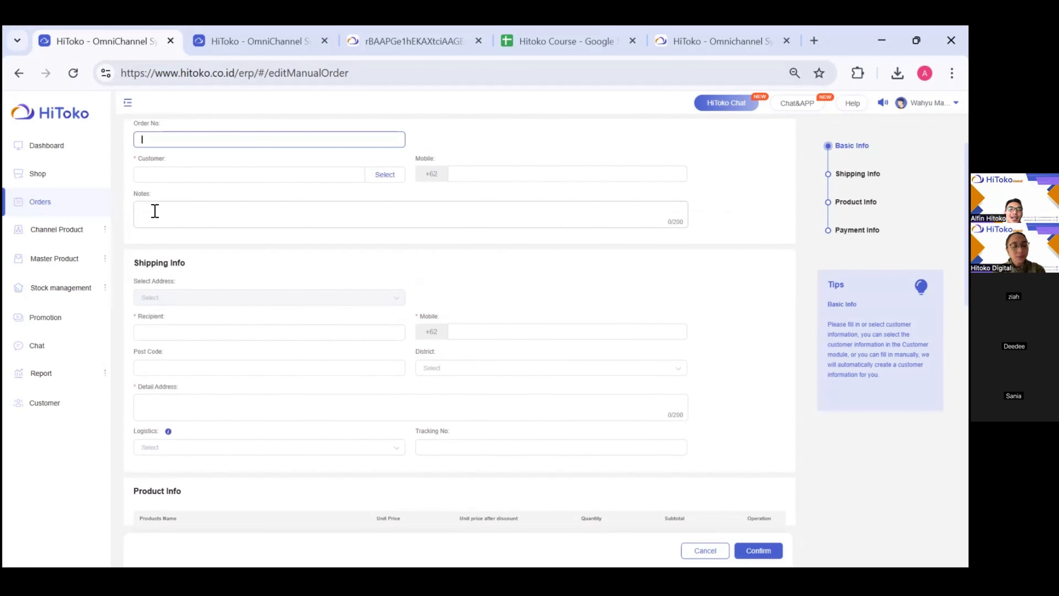
left_click(150, 165)
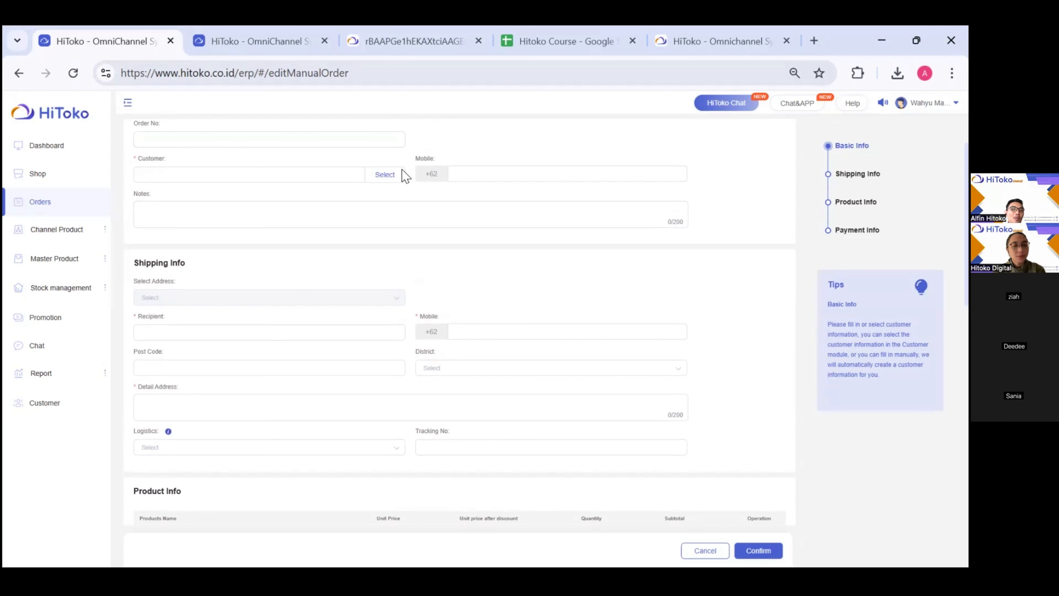
- Enter the recipient's name under Shipping Info > Recipient
left_click_drag(134, 267, 202, 267)
scroll(203, 267, "down", 1)
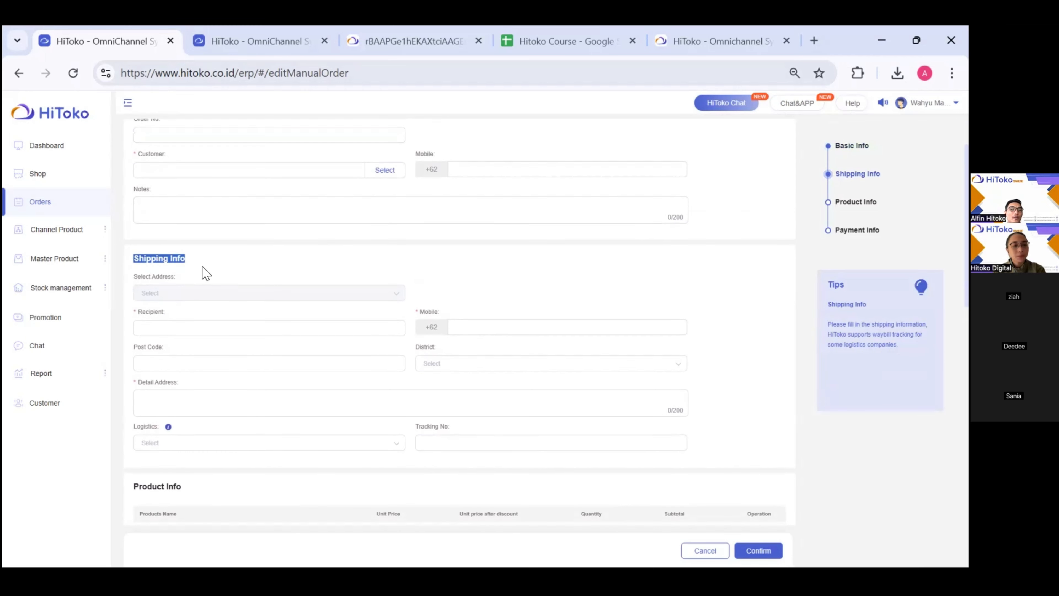
scroll(204, 272, "down", 3)
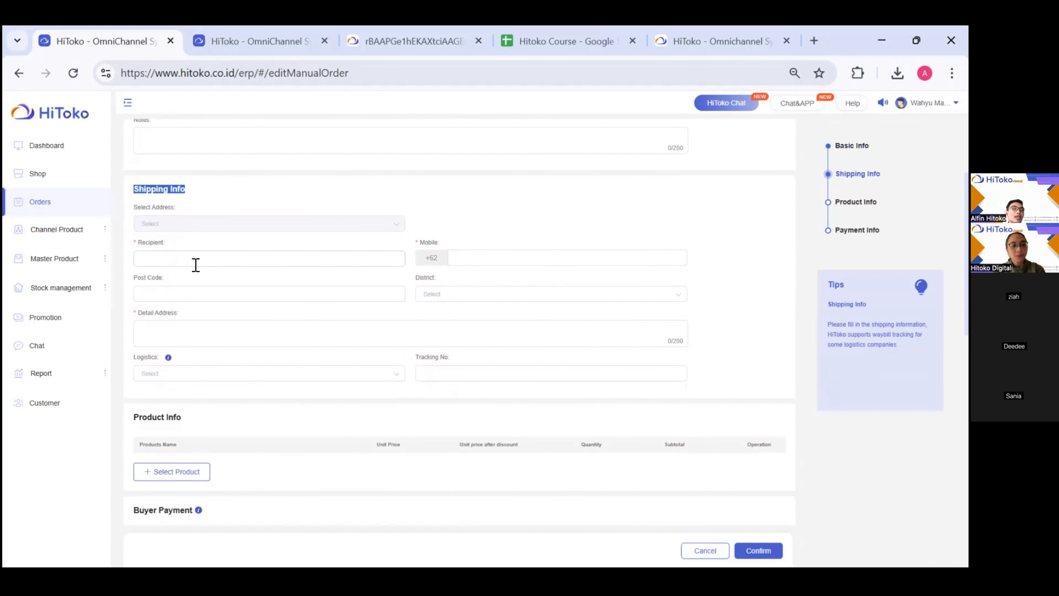
left_click(183, 264)
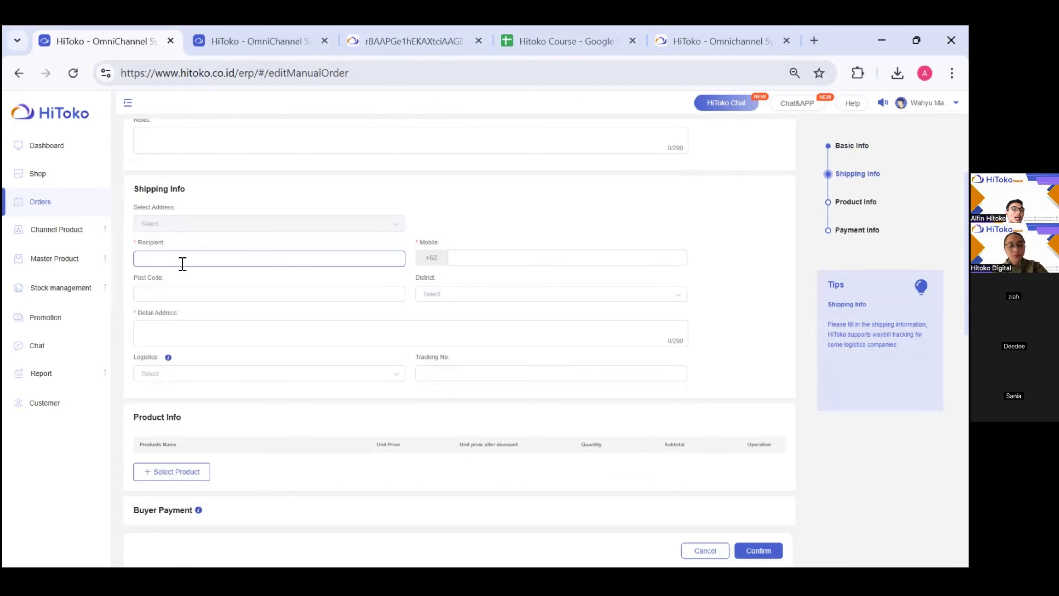
type("Alfi")
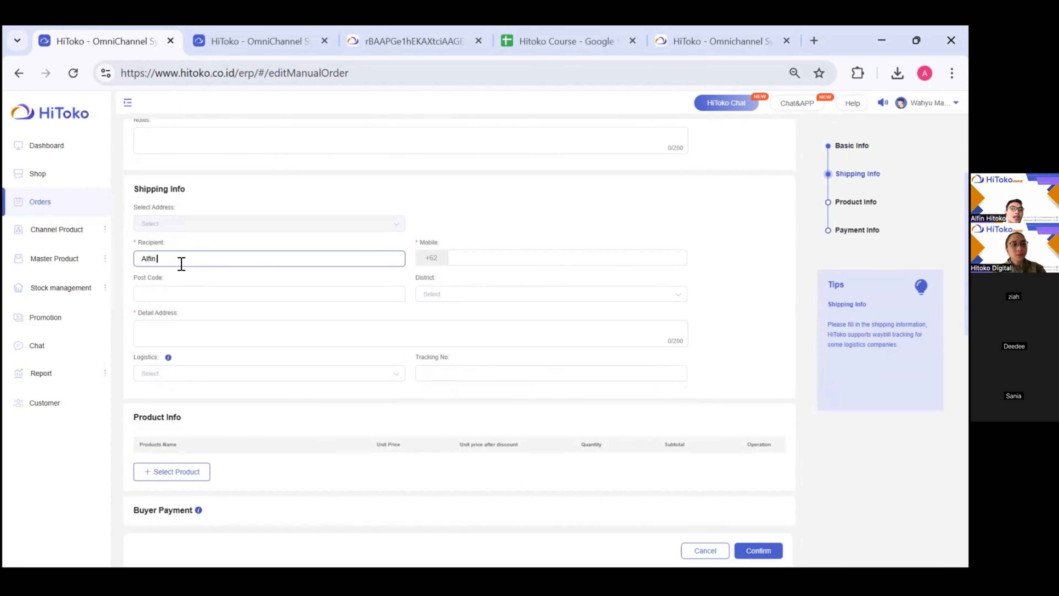
type("n")
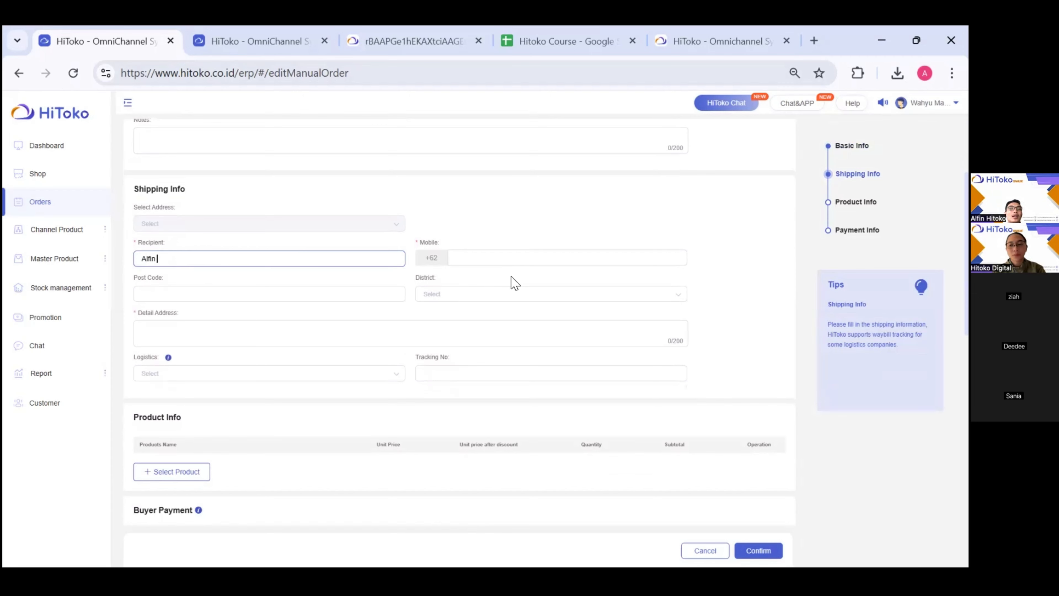
left_click(468, 259)
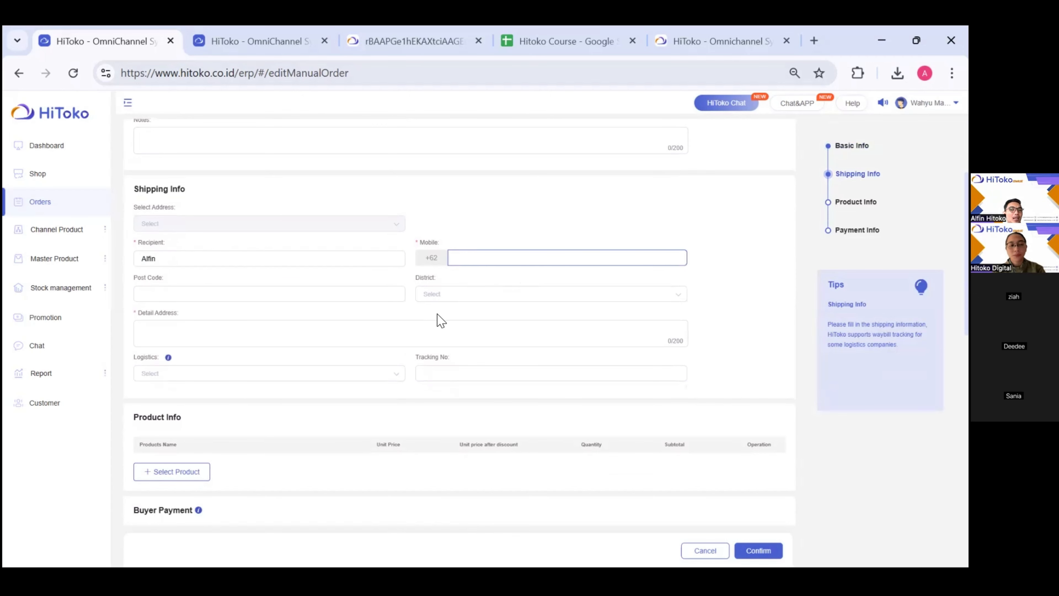
scroll(442, 321, "up", 1)
scroll(442, 320, "up", 2)
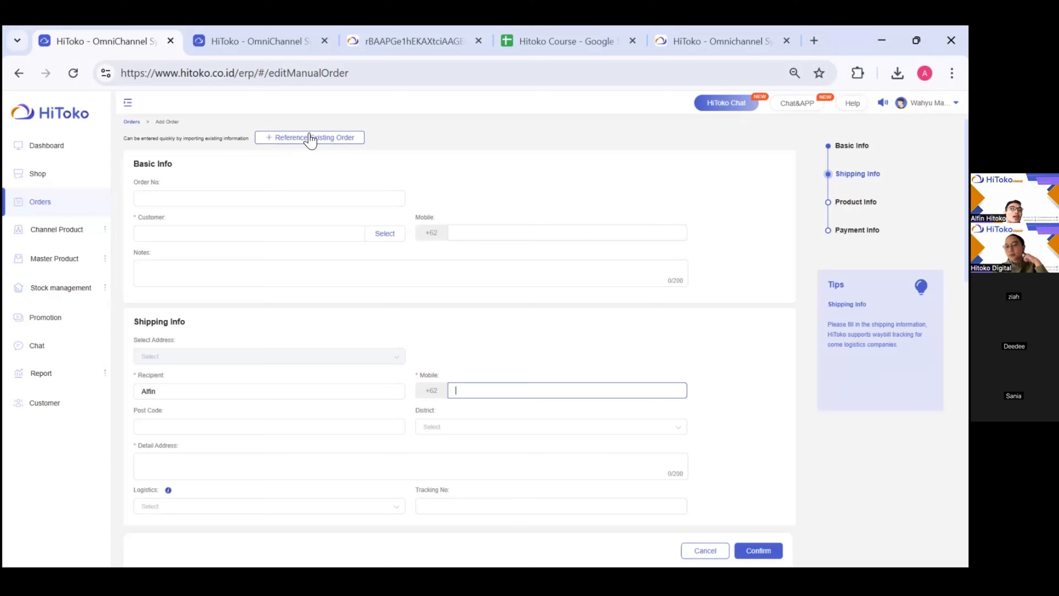
- Prefill the form from the first listed order via Reference Existing Order, then scroll to Product Info
scroll(301, 142, "up", 3)
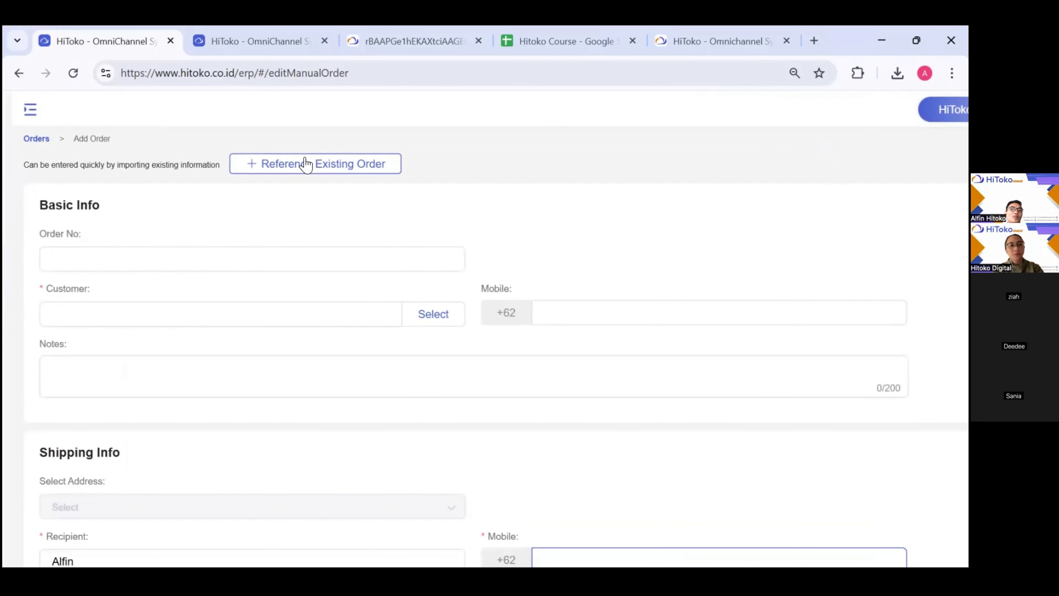
left_click(301, 166)
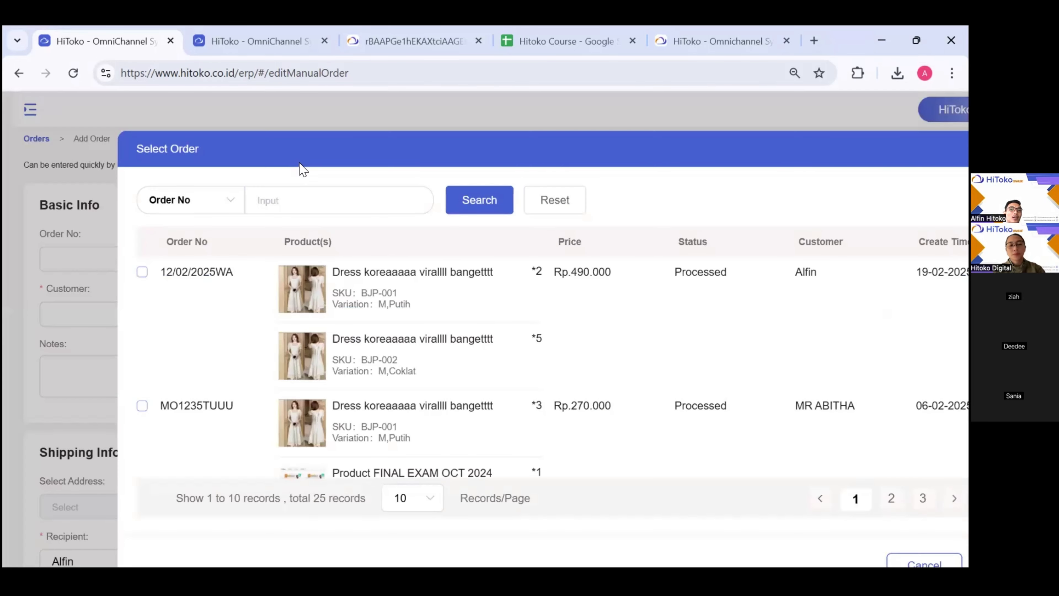
scroll(345, 329, "down", 3)
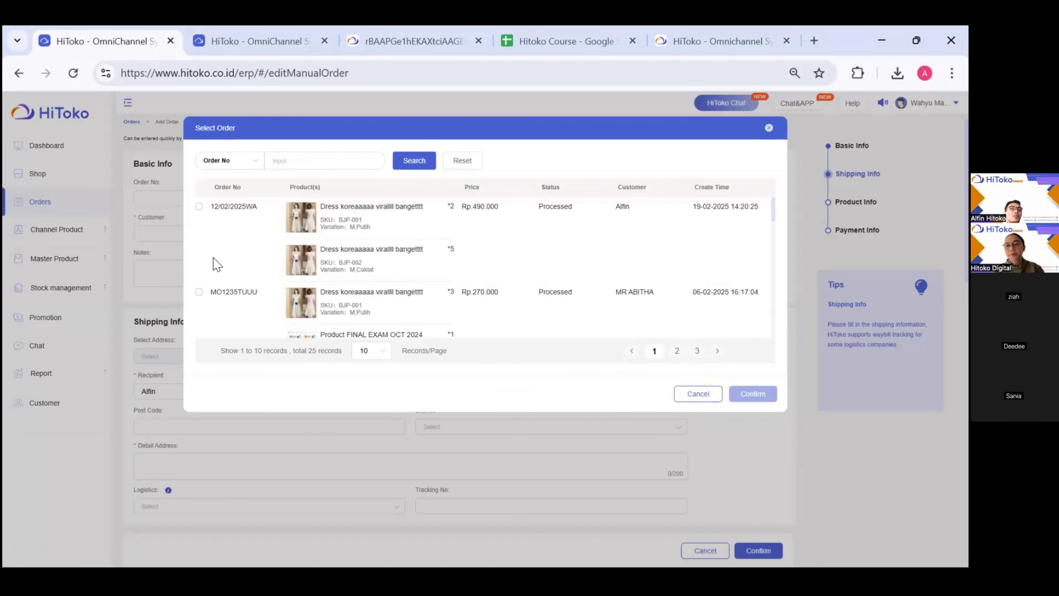
left_click(199, 207)
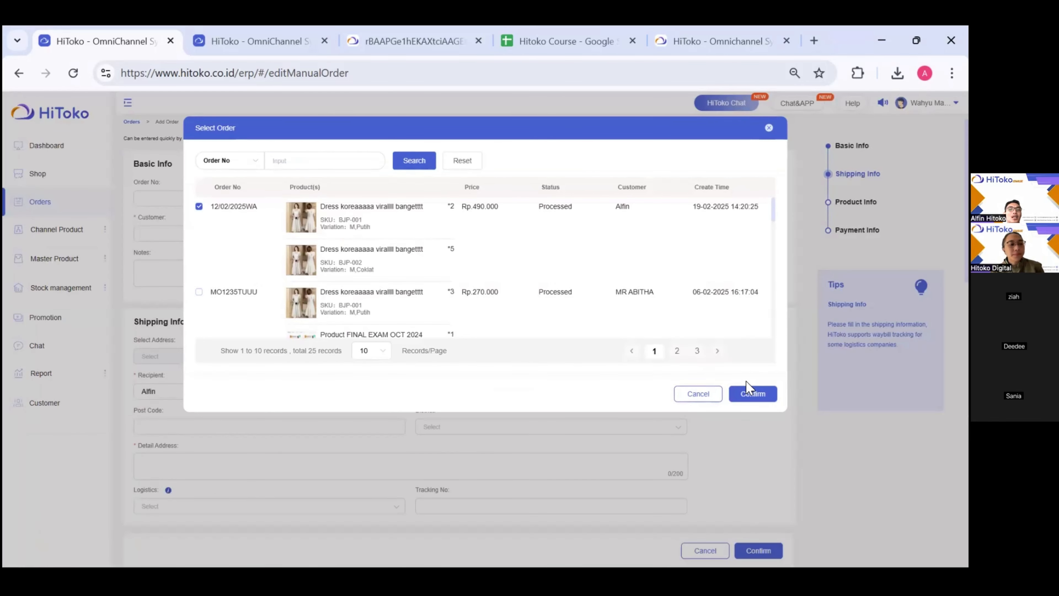
left_click(746, 394)
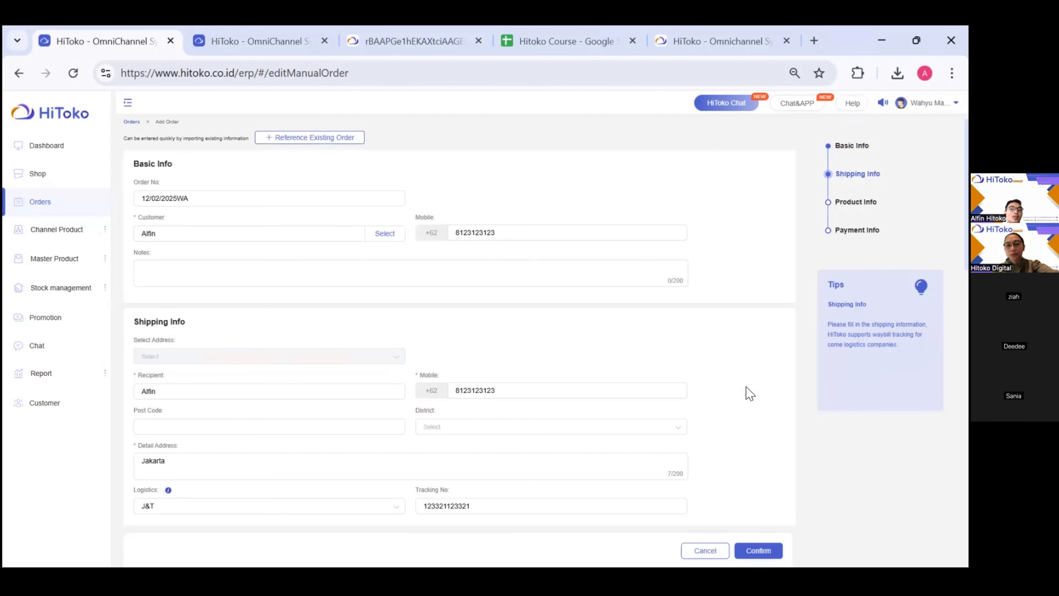
scroll(749, 394, "down", 5)
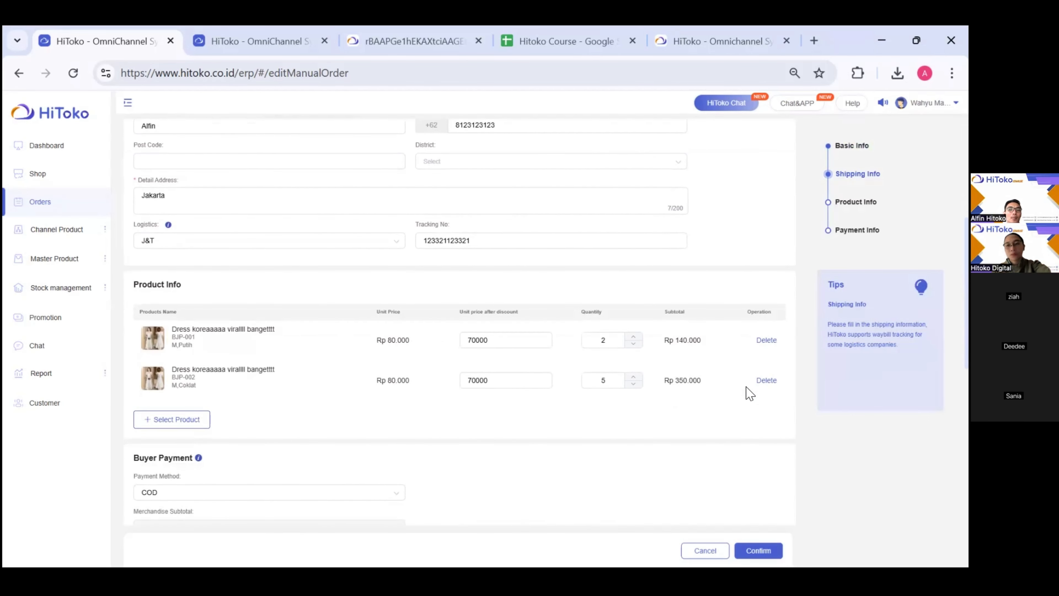
- Replace BJP-001 and BJP-002 with SKUU-001 and SKUU-002 from the Master Product list
left_click(770, 341)
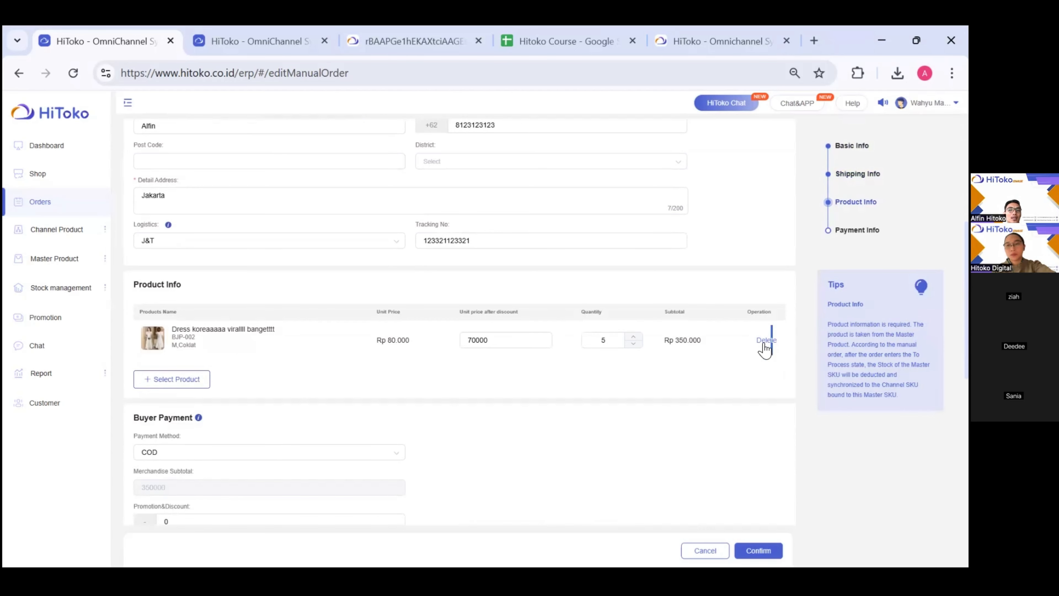
left_click(765, 342)
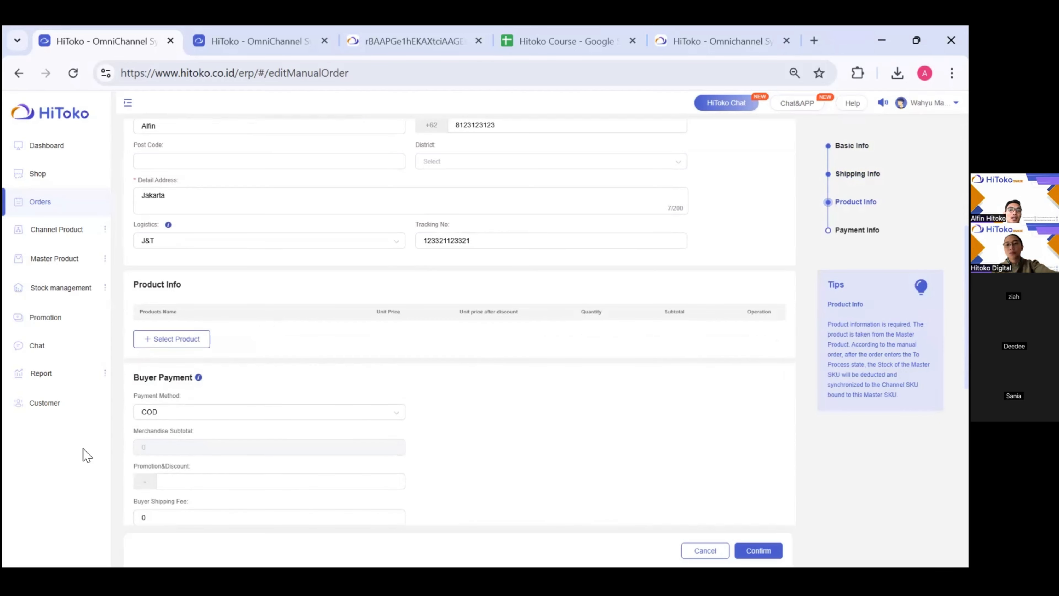
left_click(177, 340)
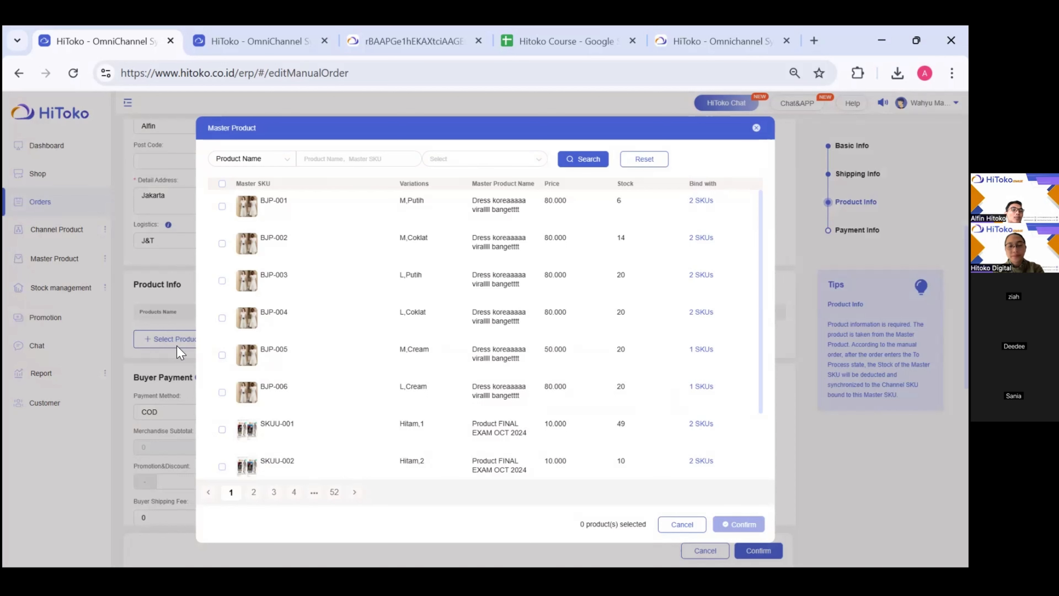
scroll(237, 349, "down", 2)
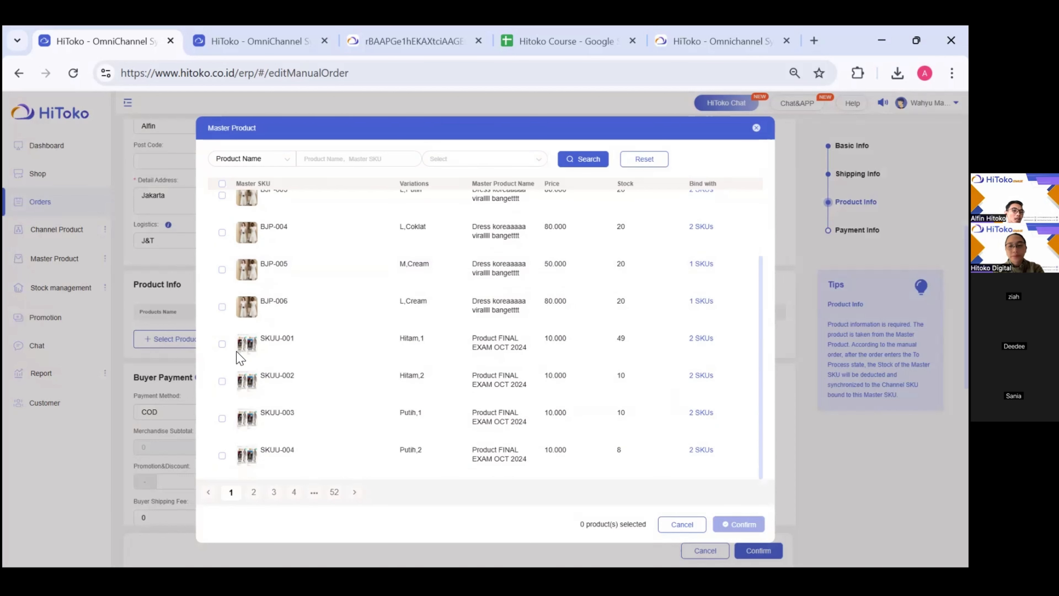
scroll(229, 373, "up", 2)
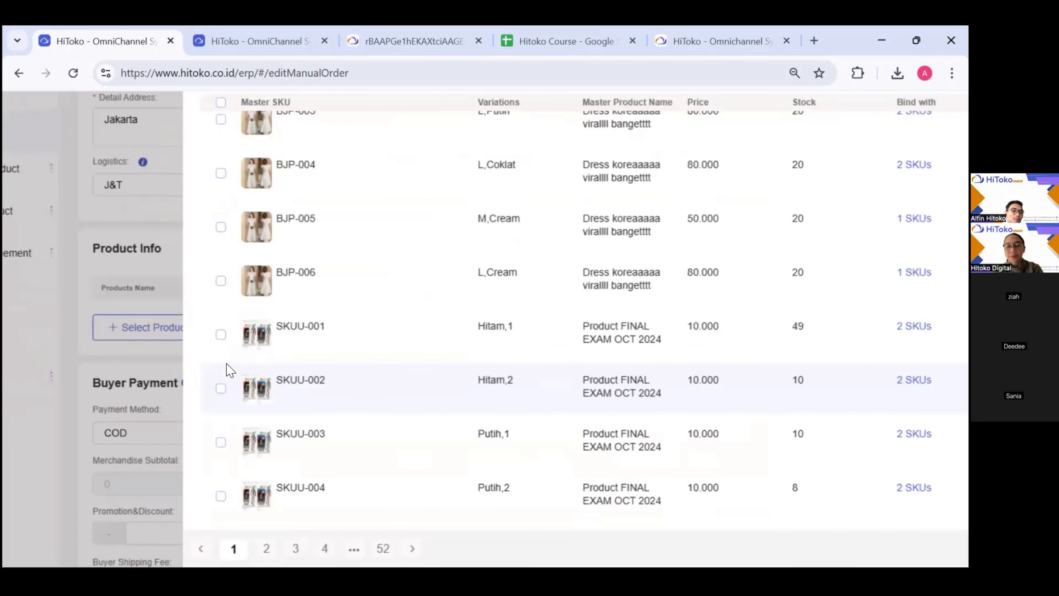
left_click(221, 334)
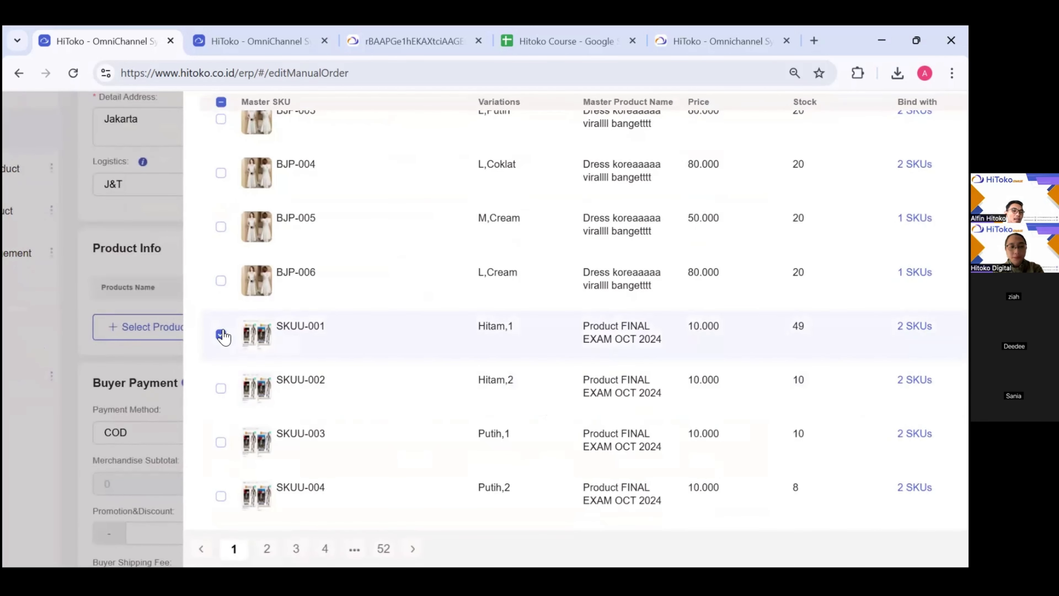
left_click(220, 389)
scroll(356, 374, "down", 2)
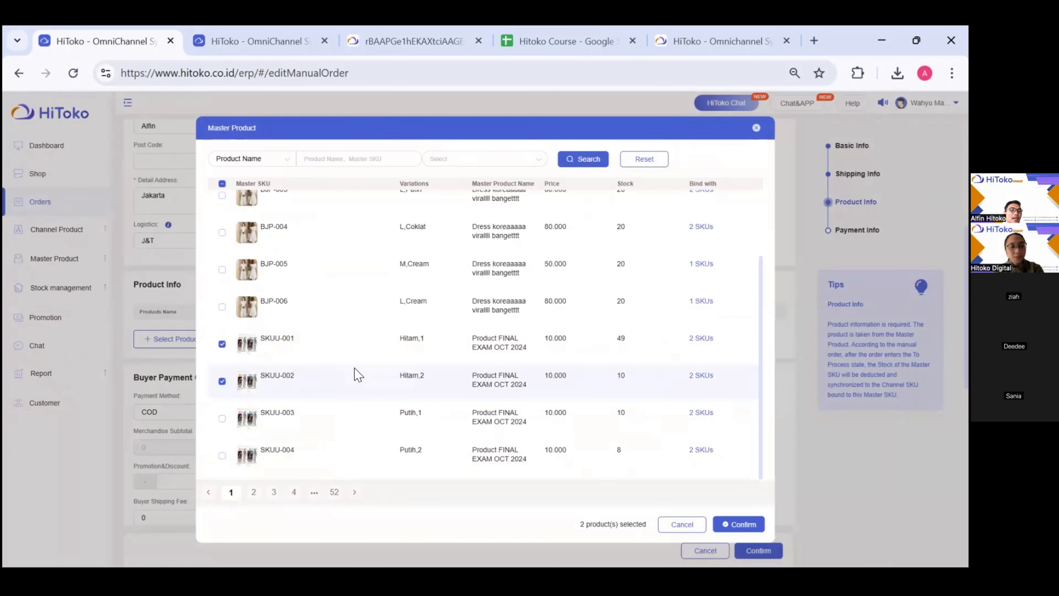
left_click(735, 527)
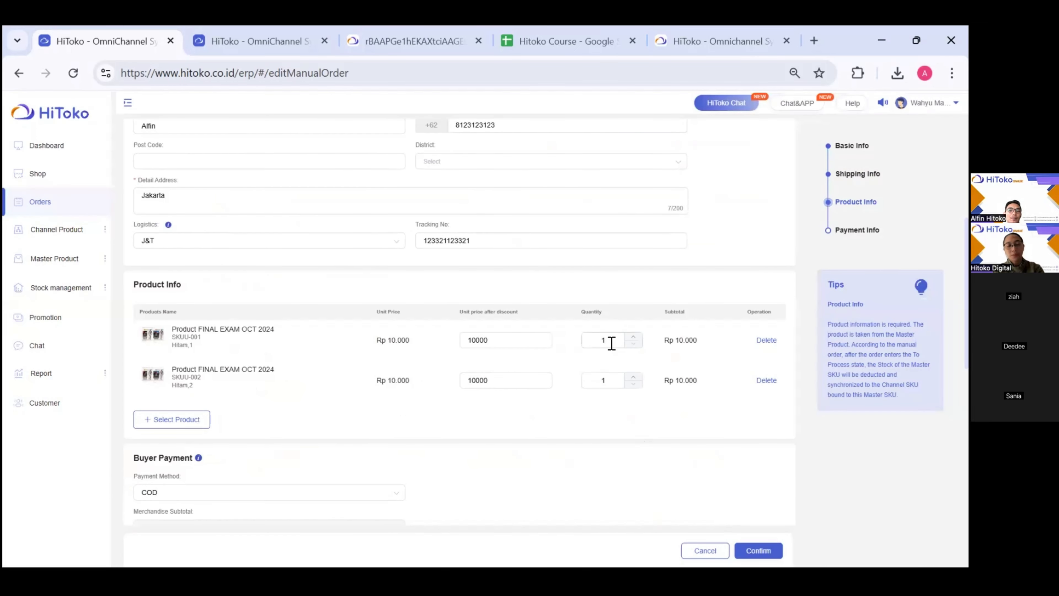
- Set the Buyer Shipping Fee to 5000 so the order total becomes 25000
scroll(613, 377, "down", 5)
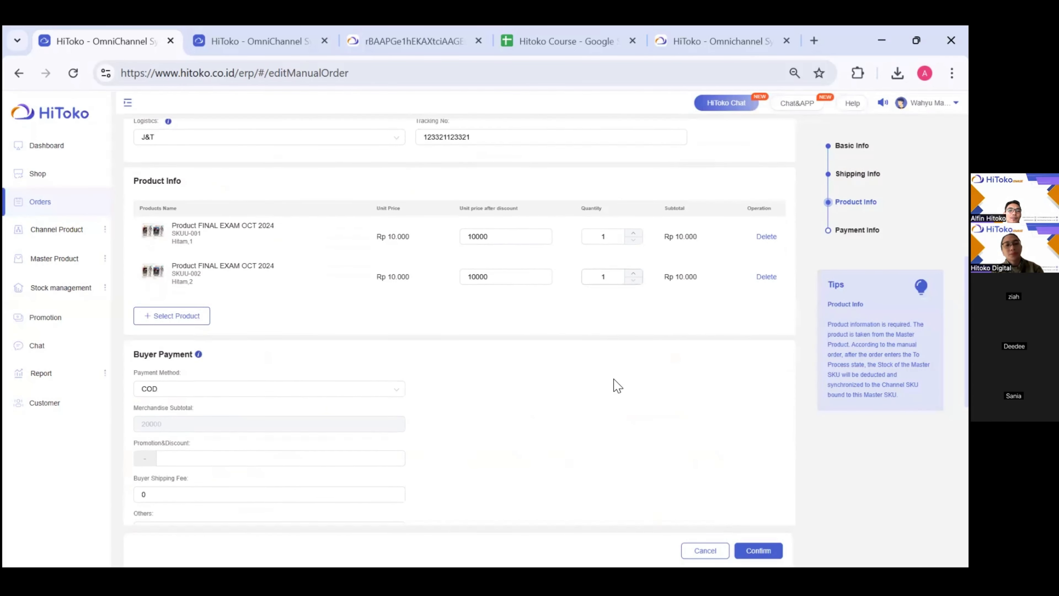
scroll(616, 384, "down", 1)
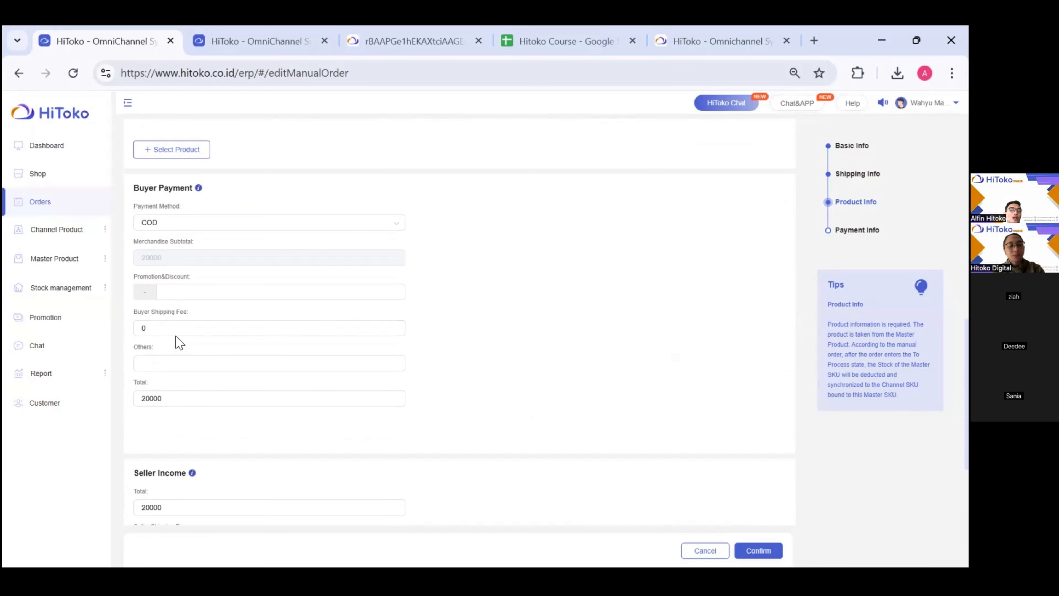
key("ctrl+plus")
left_click(161, 332)
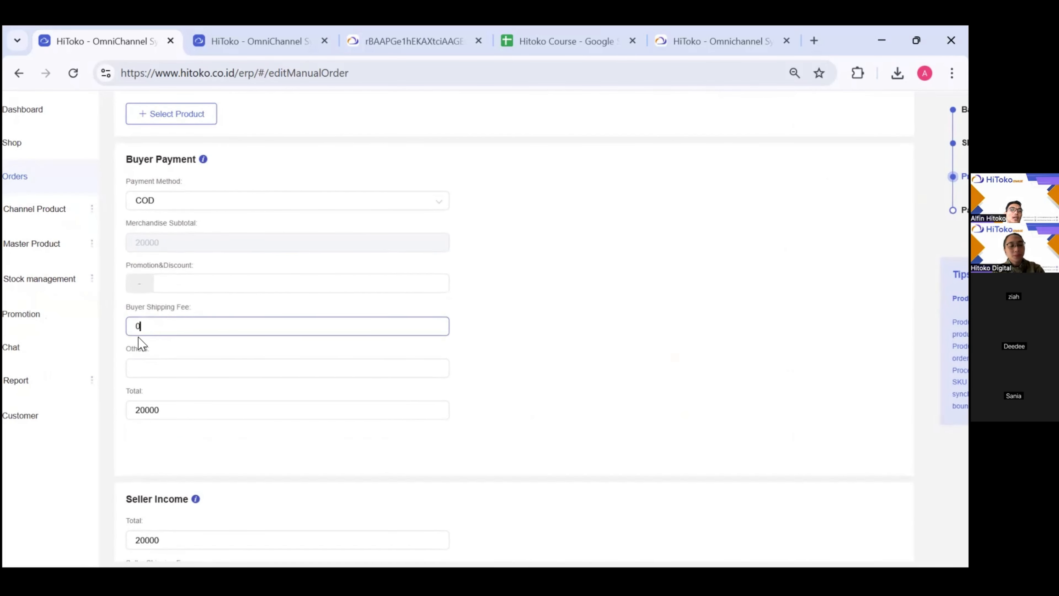
left_click_drag(138, 337, 131, 338)
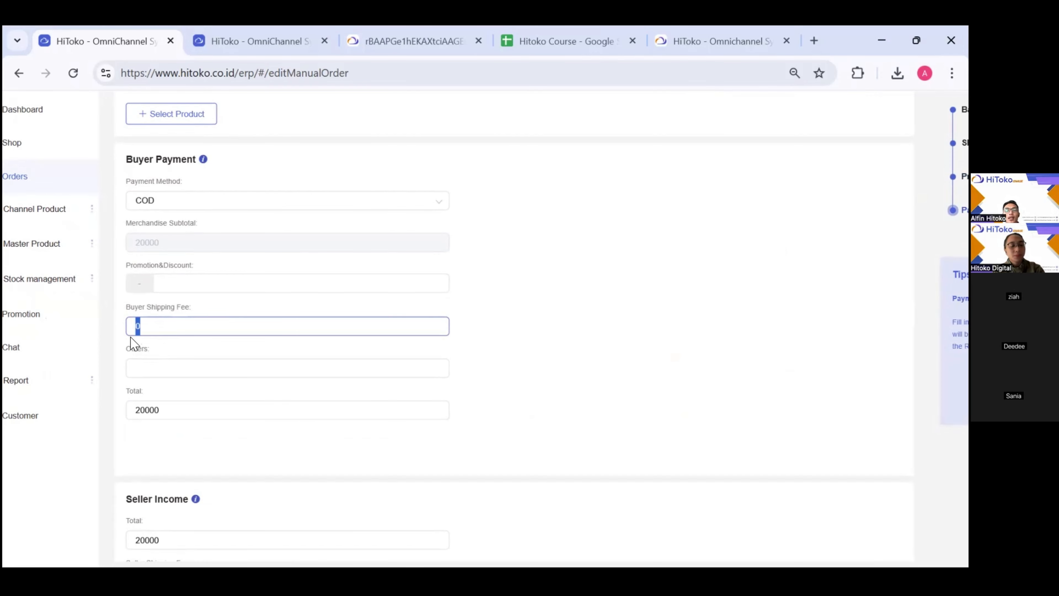
type("5000")
scroll(133, 345, "down", 4)
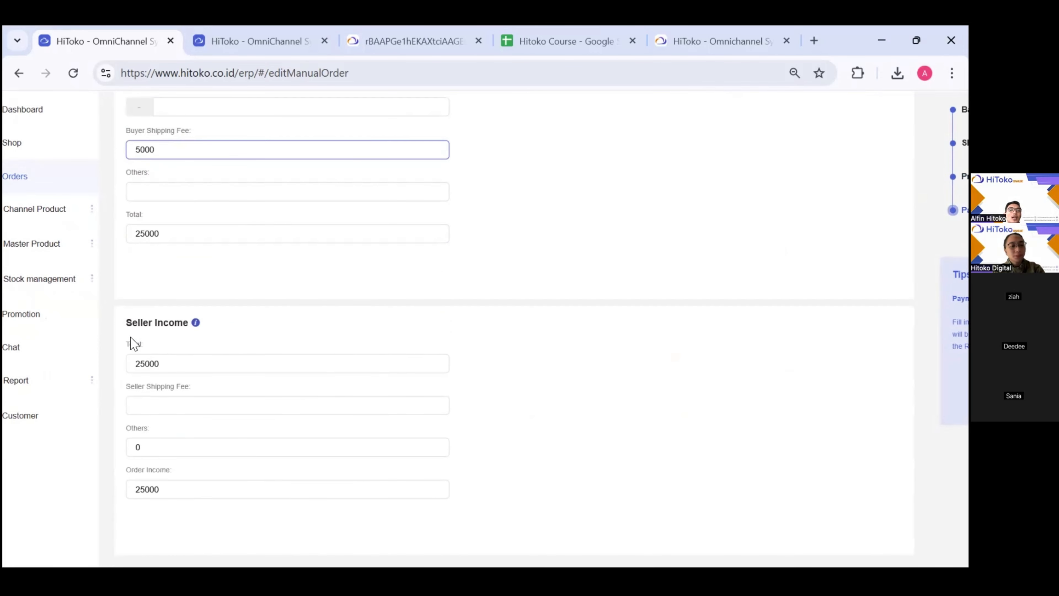
key("ctrl+minus")
scroll(255, 294, "up", 3)
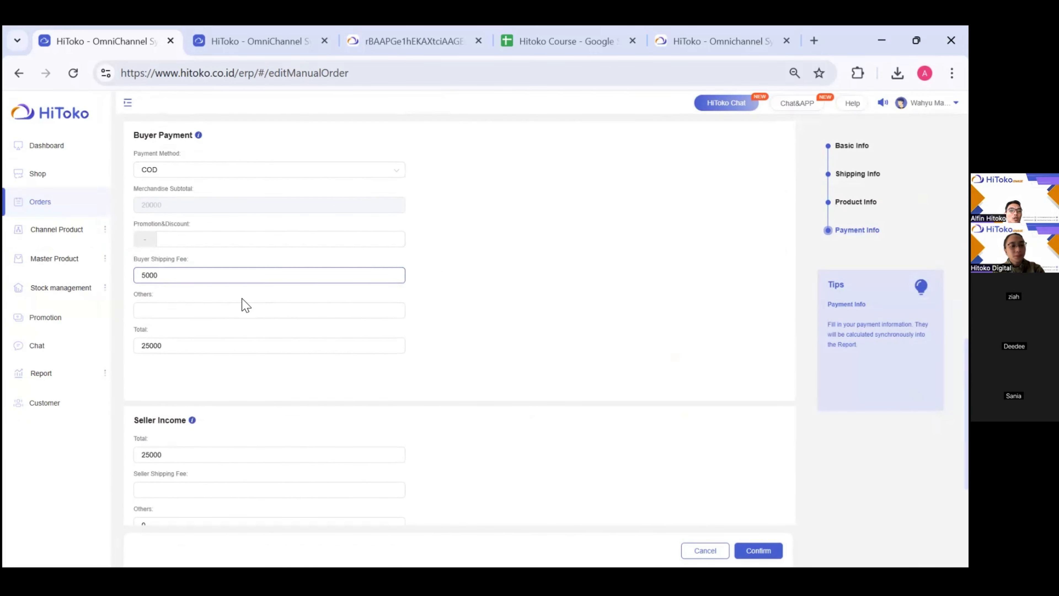
left_click(135, 338)
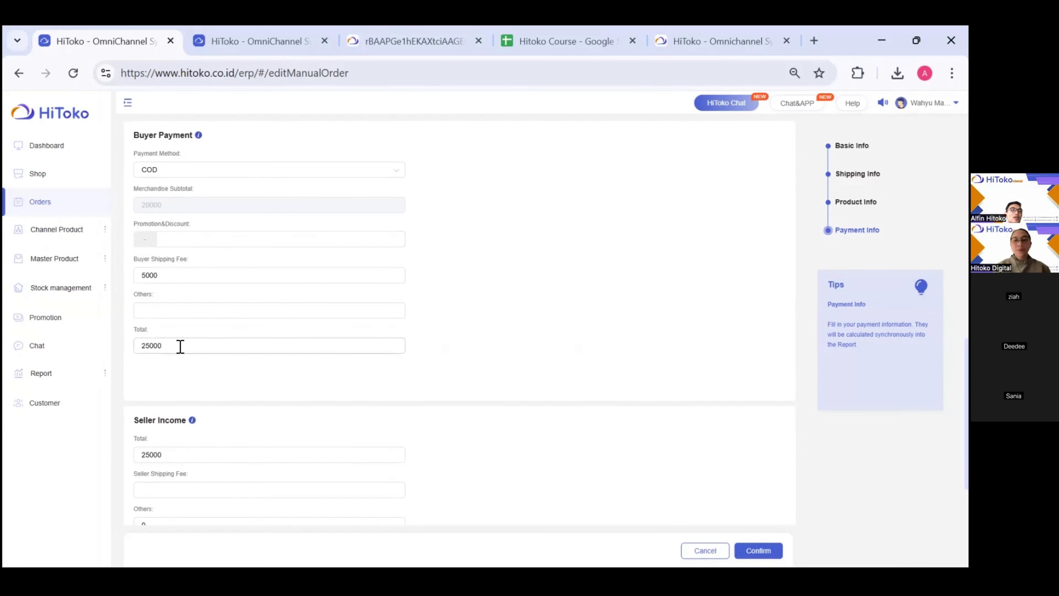
left_click_drag(180, 346, 106, 351)
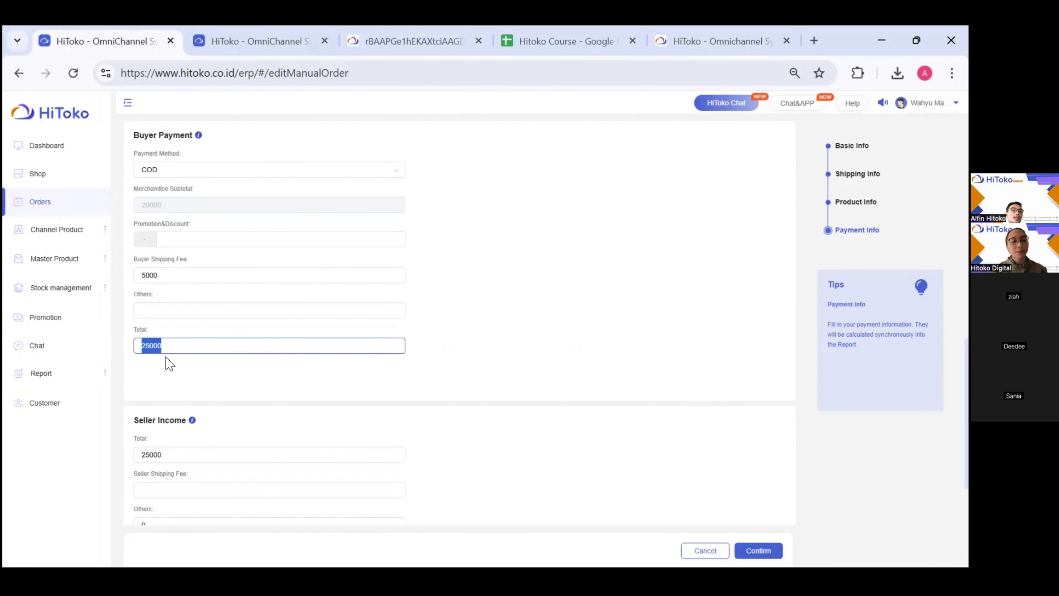
left_click(169, 380)
- Attempt to save the order, which flags the order number as duplicated
scroll(231, 430, "down", 3)
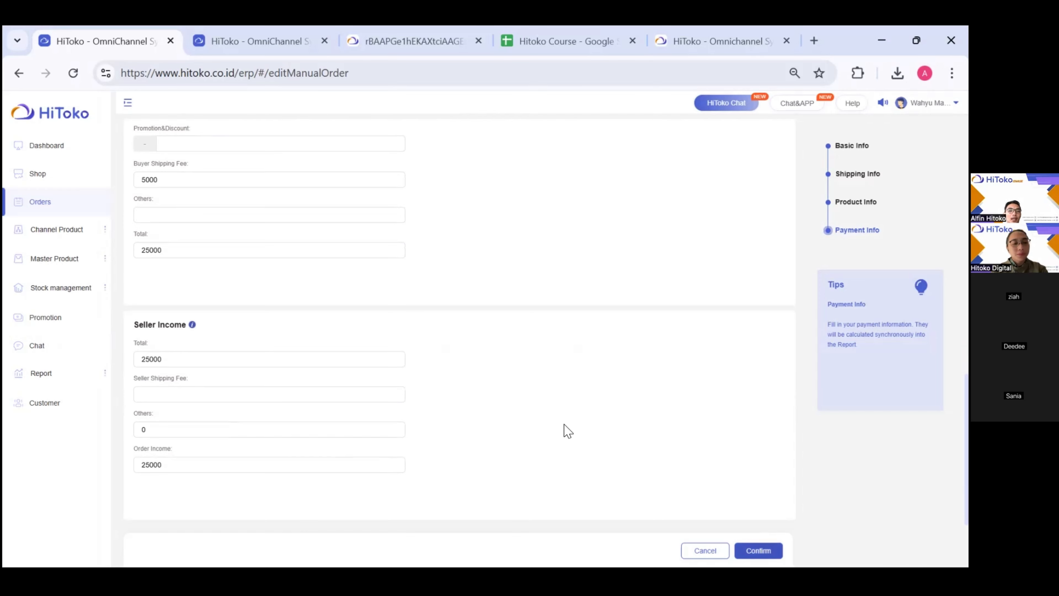
left_click(758, 551)
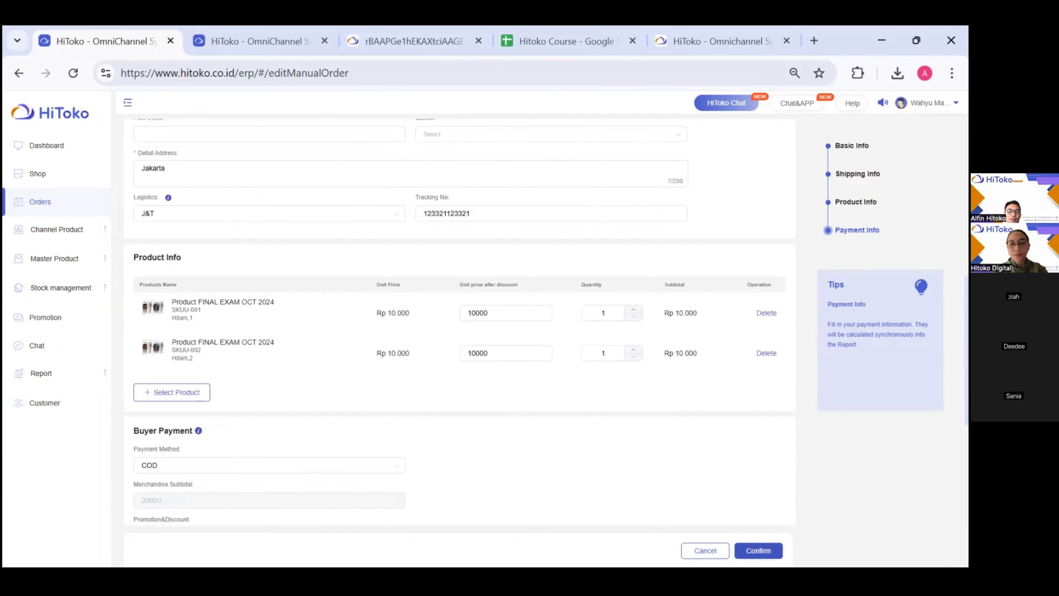
left_click(200, 201)
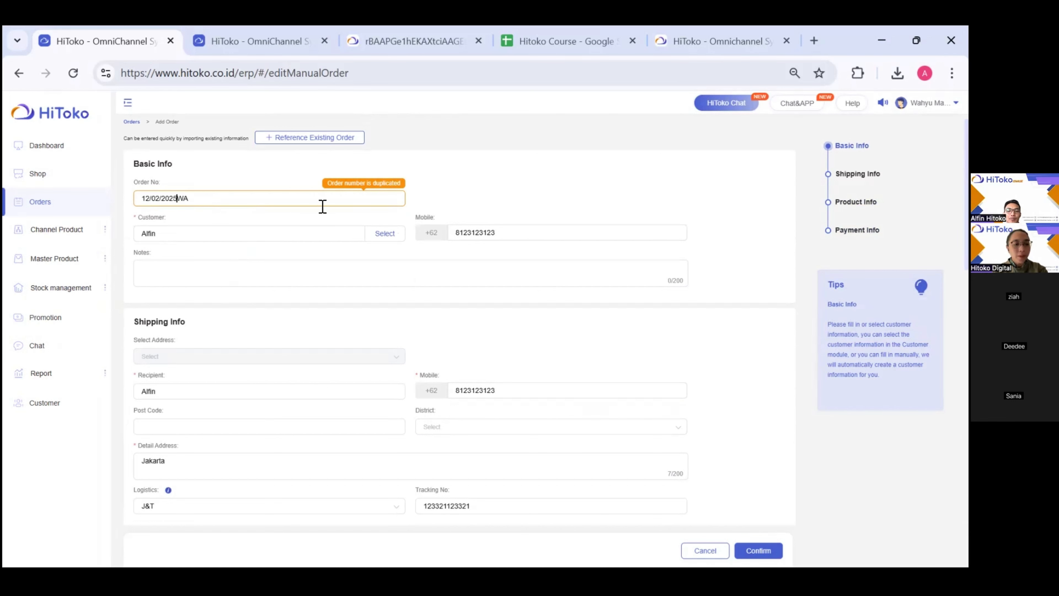
- Change the order number to 12/02/20251WA and save the manual order
key("Left")
key("Left")
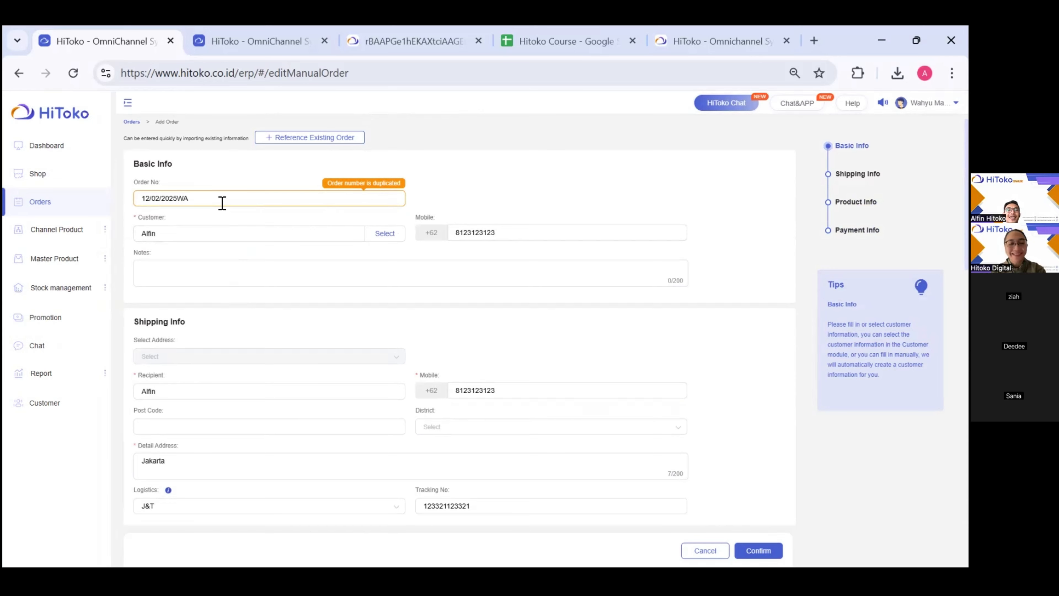
type("1")
left_click(480, 202)
scroll(479, 202, "down", 10)
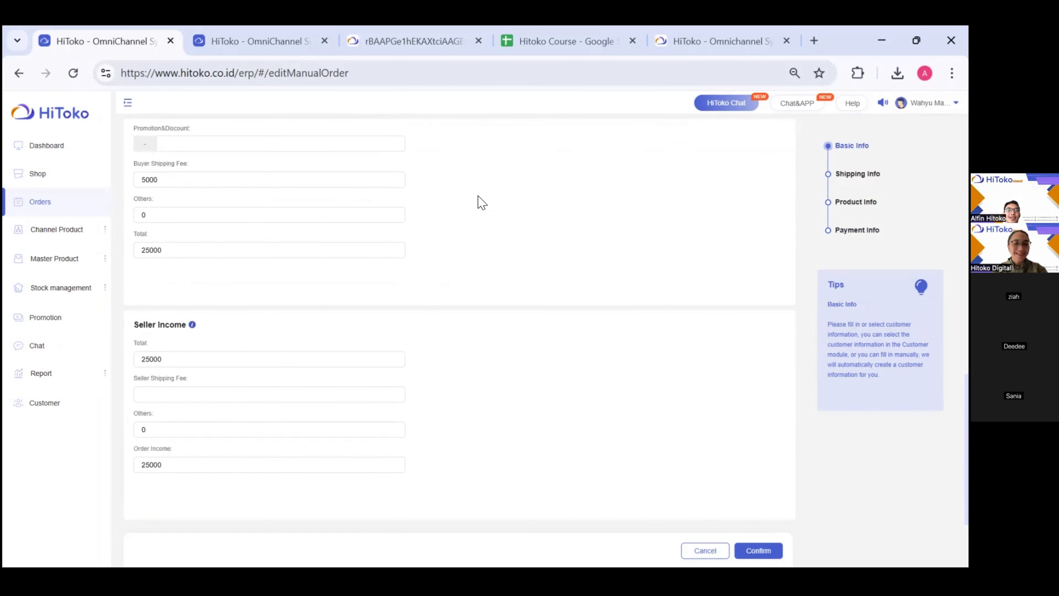
scroll(479, 202, "up", 10)
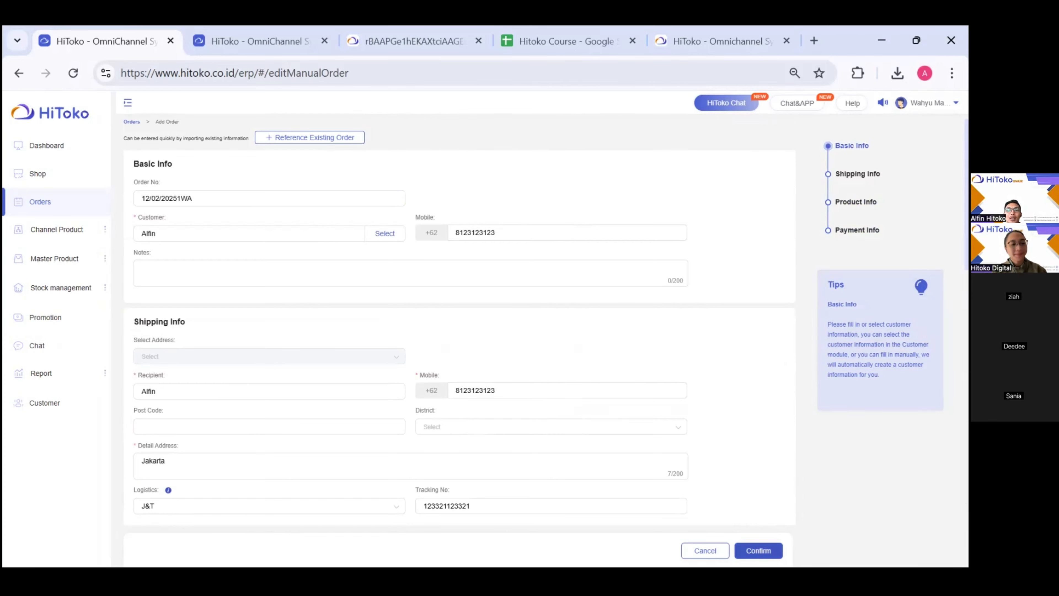
left_click(758, 551)
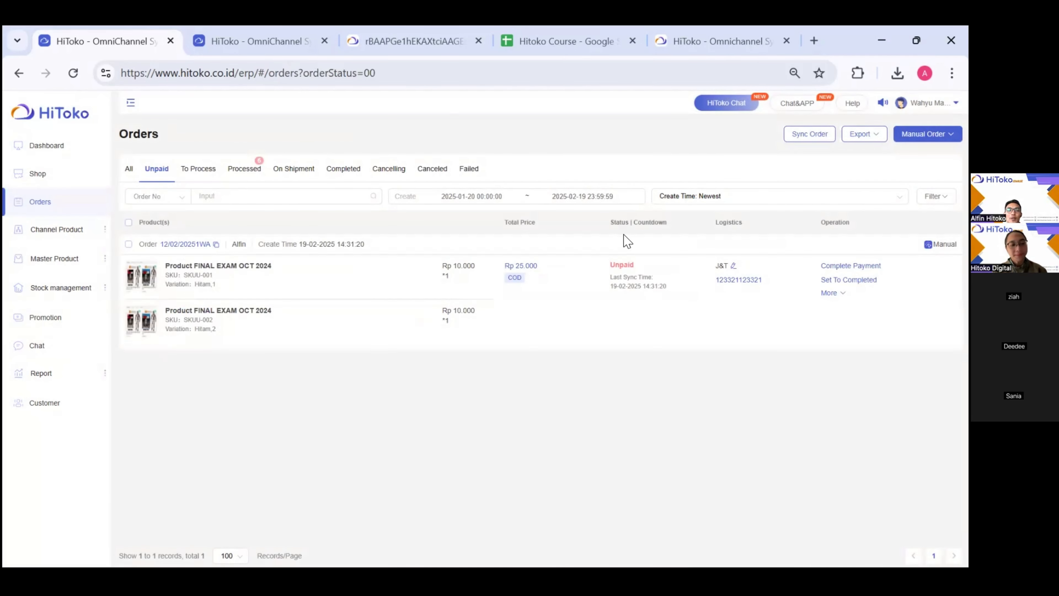
- Complete payment for order 12/02/20251WA, moving it from Unpaid to To Process
left_click(129, 223)
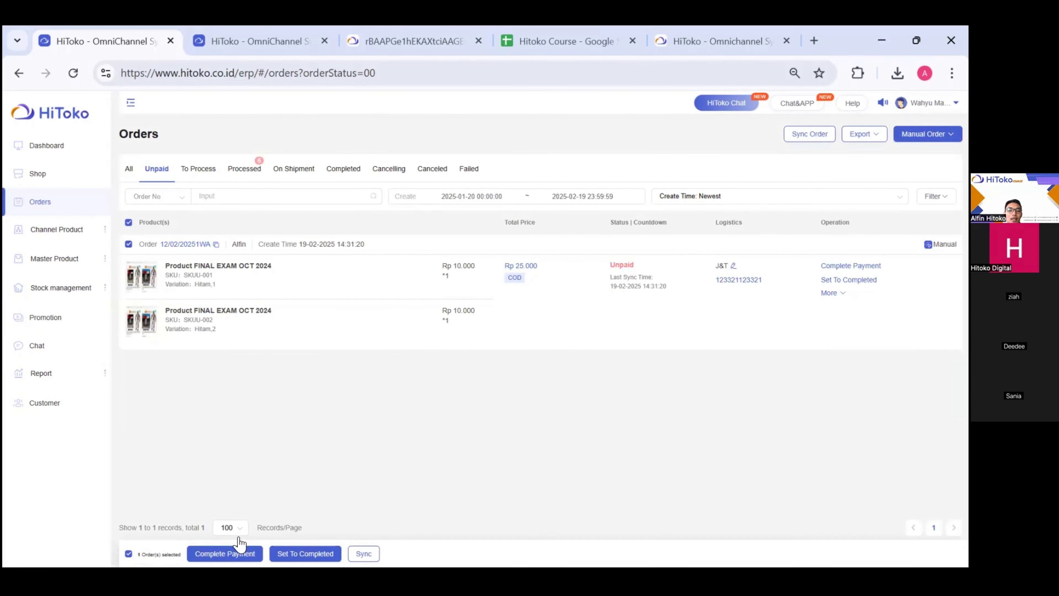
left_click(238, 553)
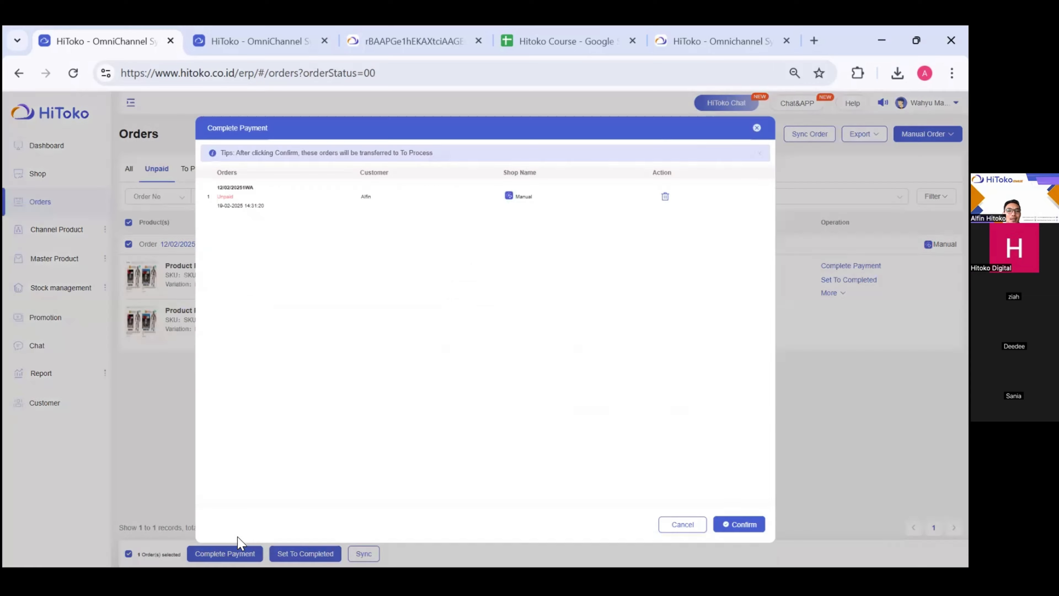
left_click(750, 526)
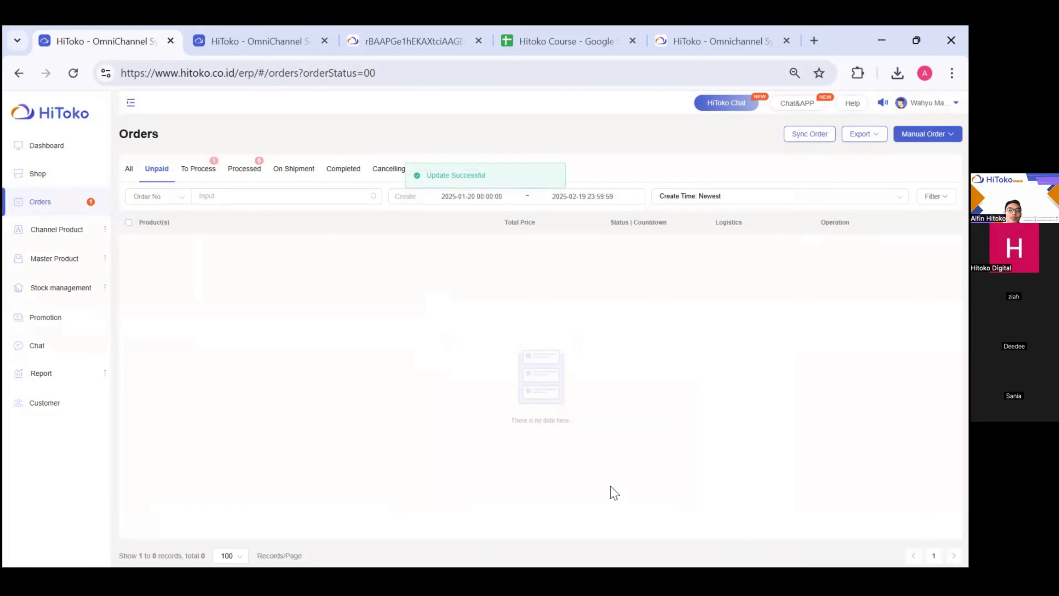
left_click(74, 289)
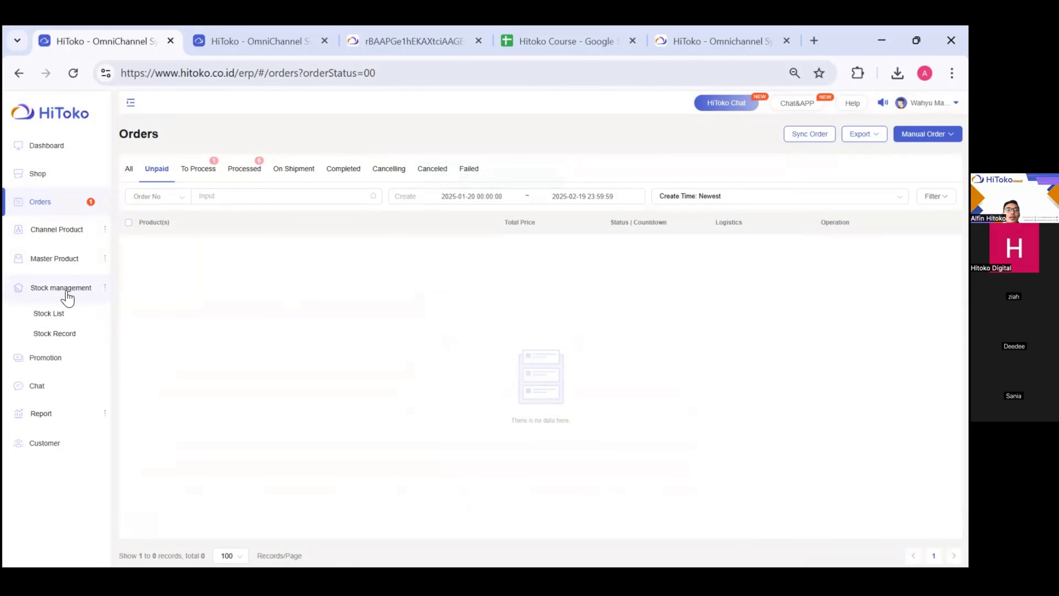
- Open the Stock List and view the stock records for master SKU SKUU-001
left_click(47, 317)
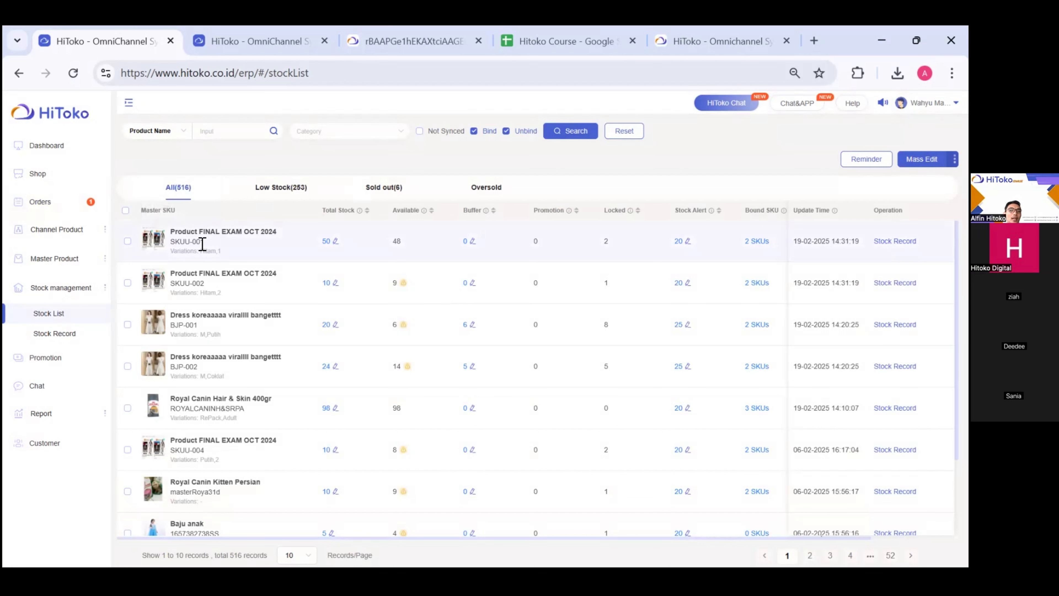
scroll(202, 244, "up", 3, "ctrl")
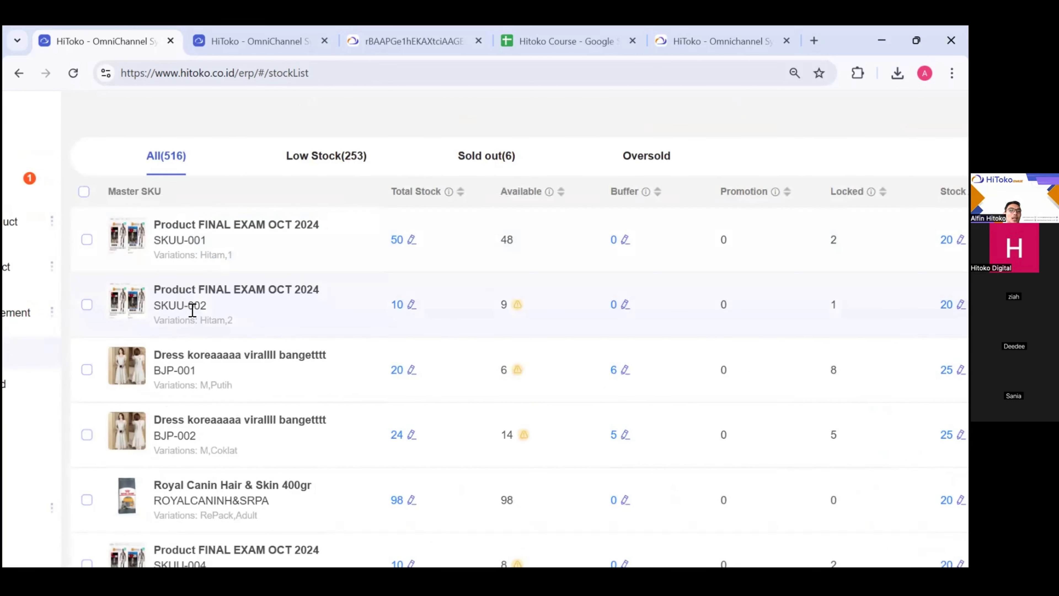
scroll(201, 307, "right", 5)
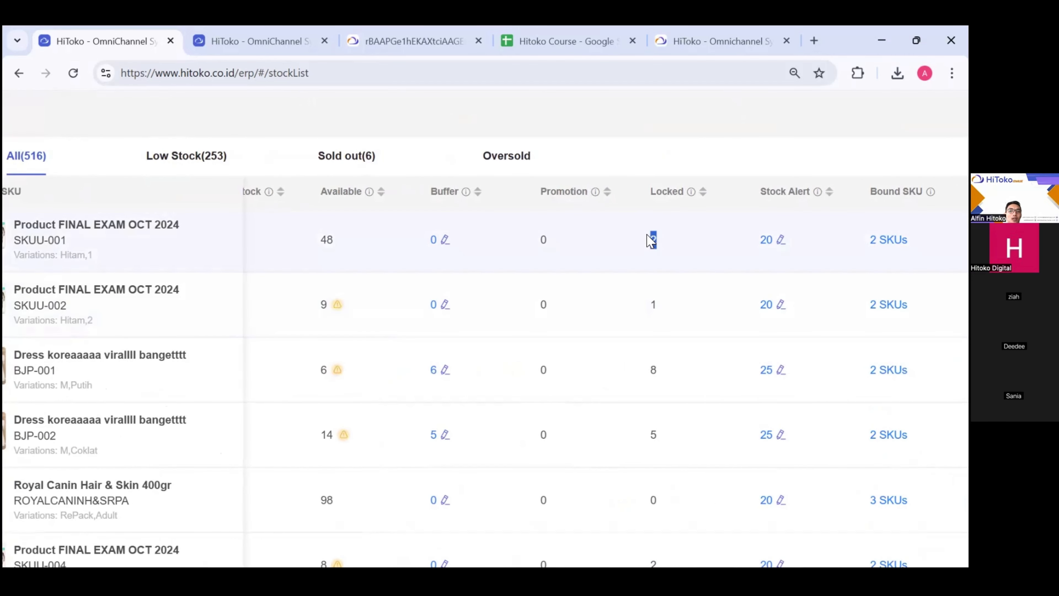
left_click(646, 155)
scroll(671, 258, "down", 5)
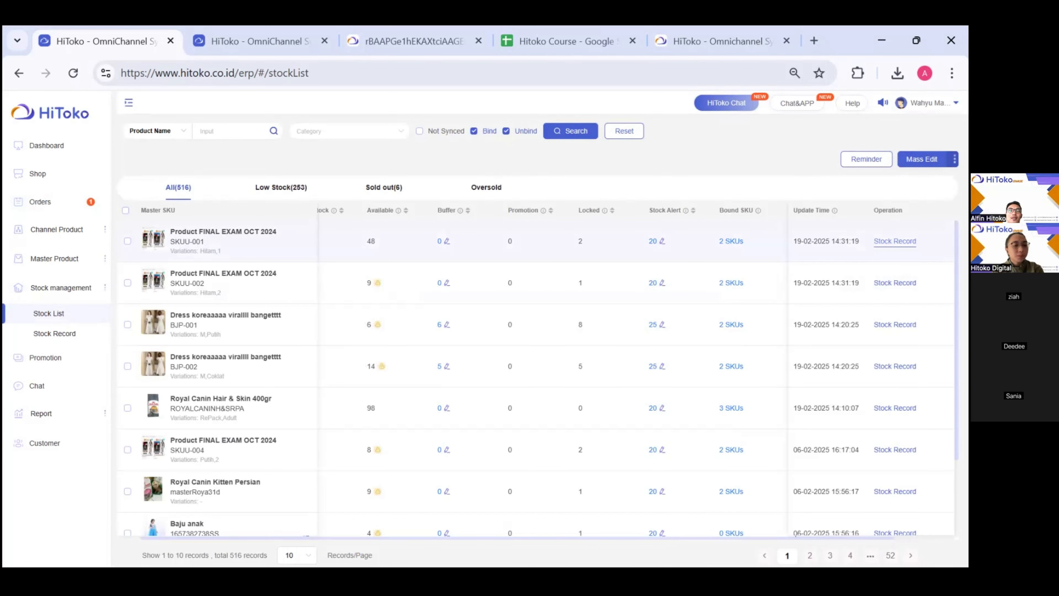
left_click(895, 241)
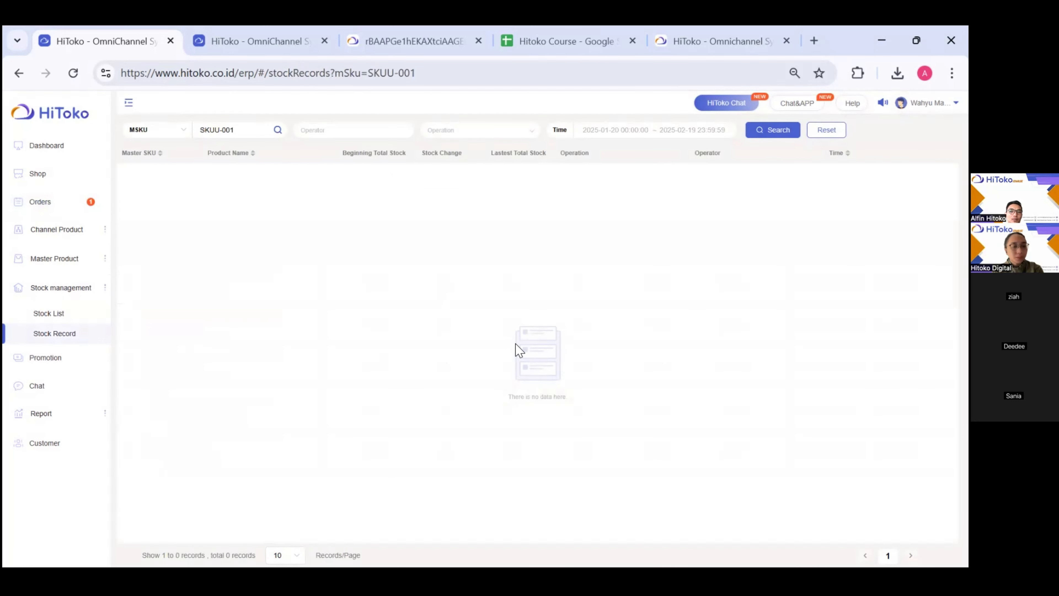
- Check SKUU-002's stock records, view all stock records, then return to the Stock List
left_click(63, 318)
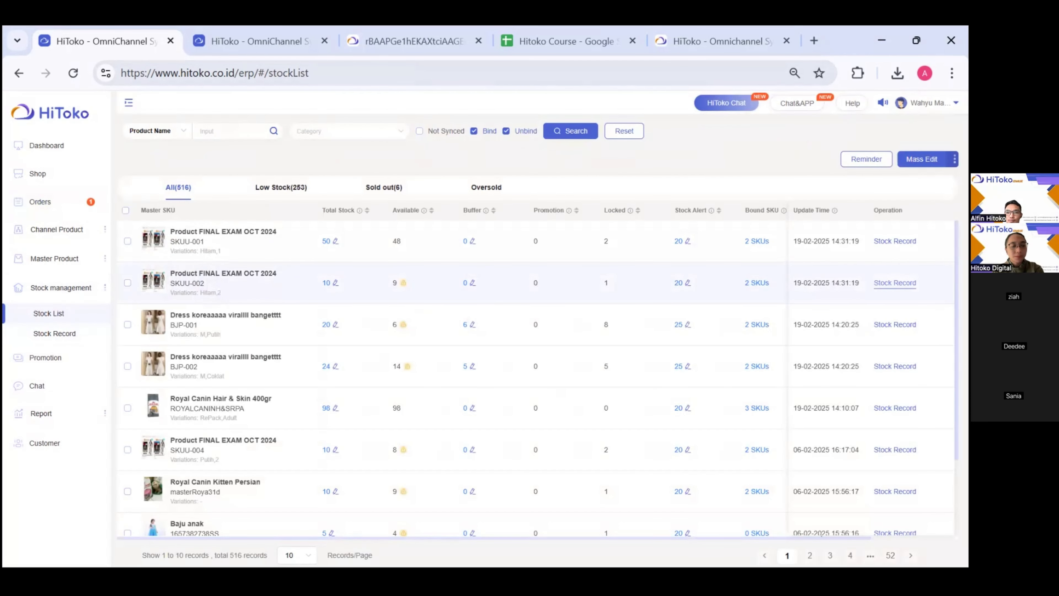
left_click(894, 283)
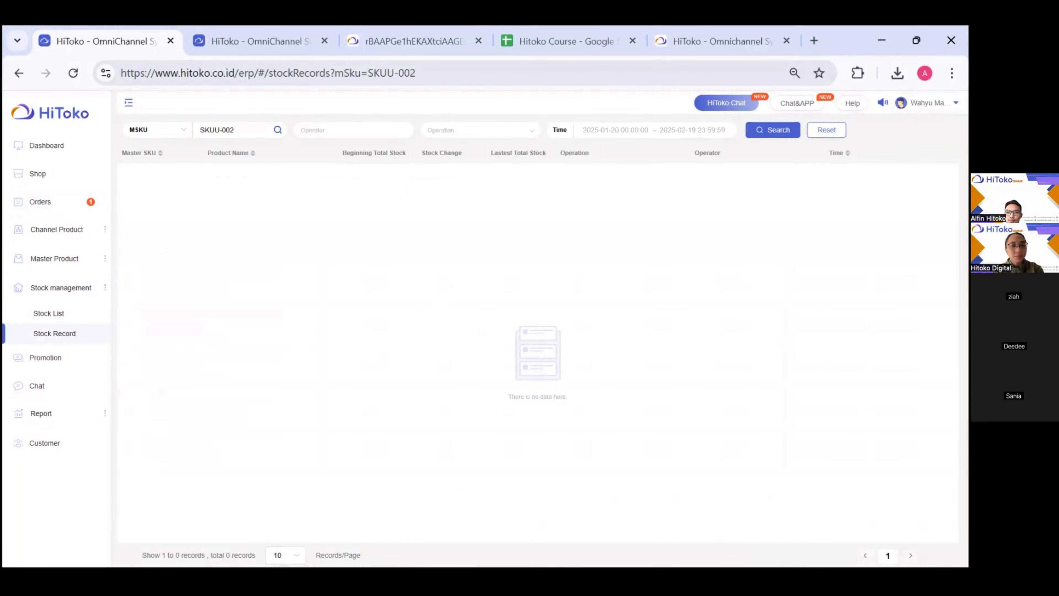
left_click(168, 131)
left_click(248, 110)
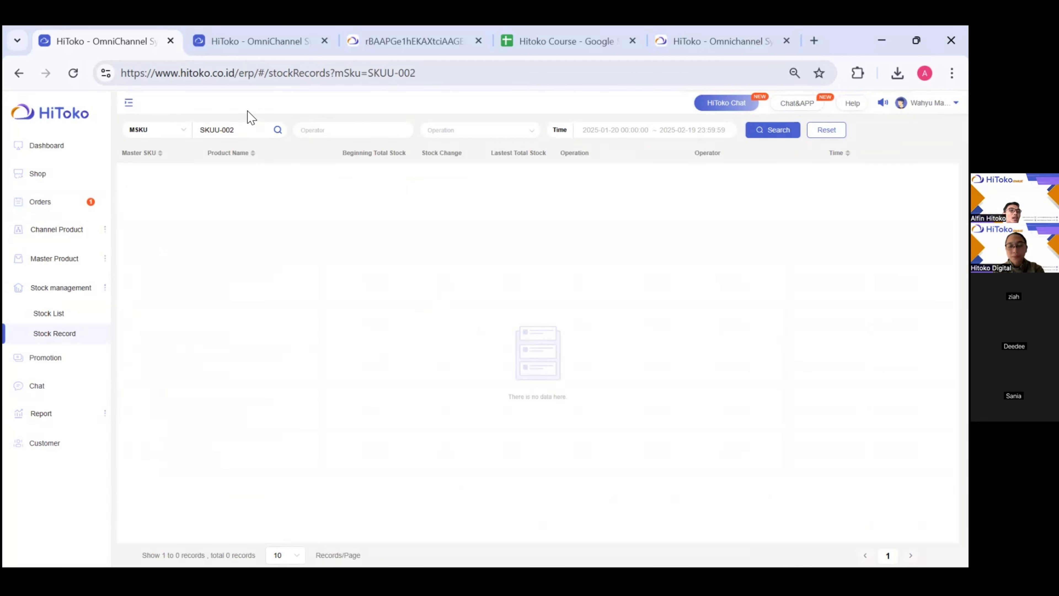
left_click(67, 340)
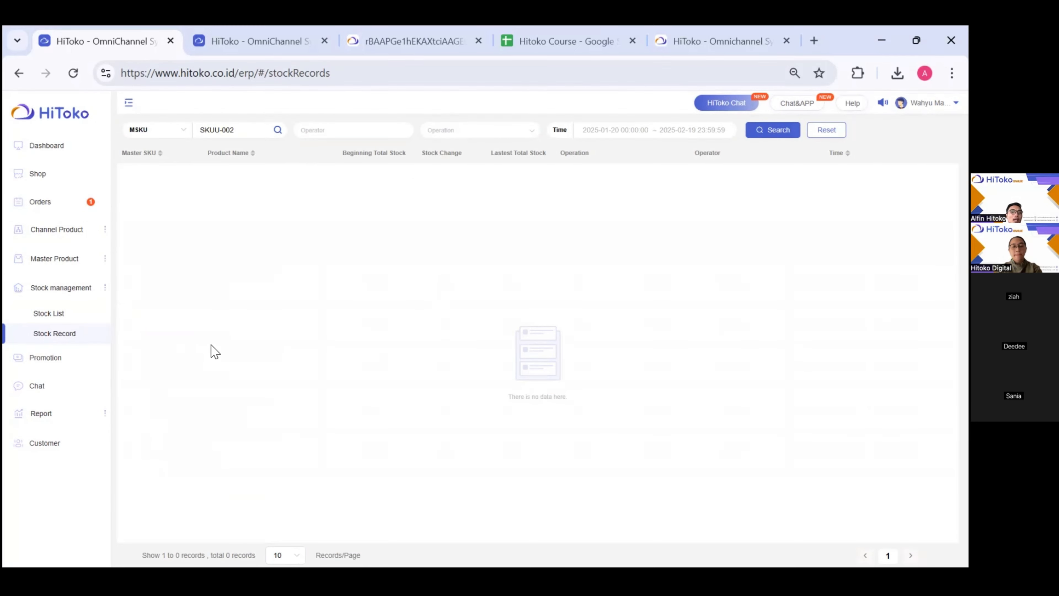
left_click(59, 316)
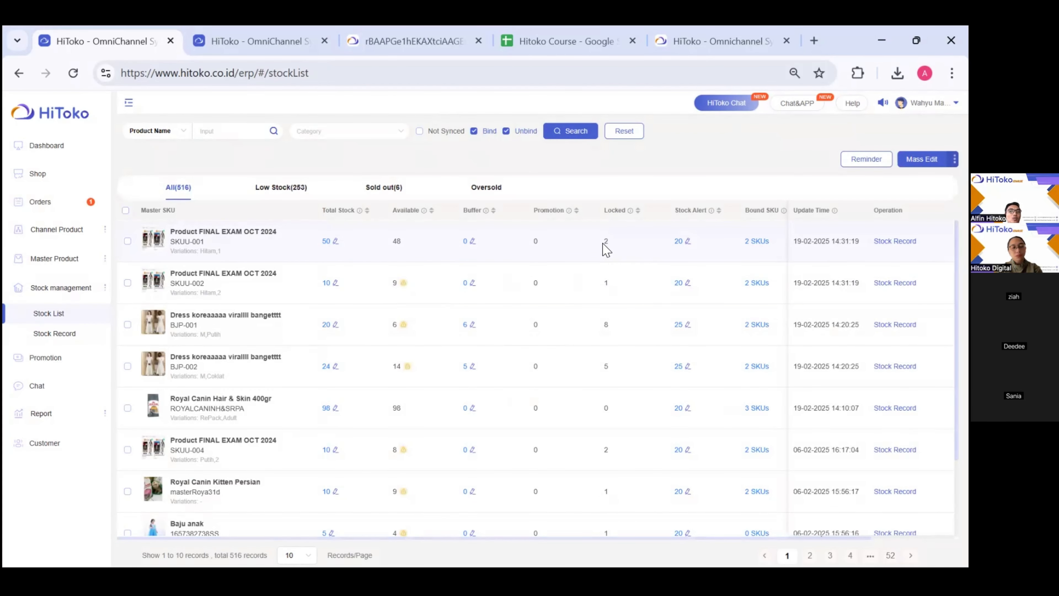
left_click_drag(606, 250, 605, 217)
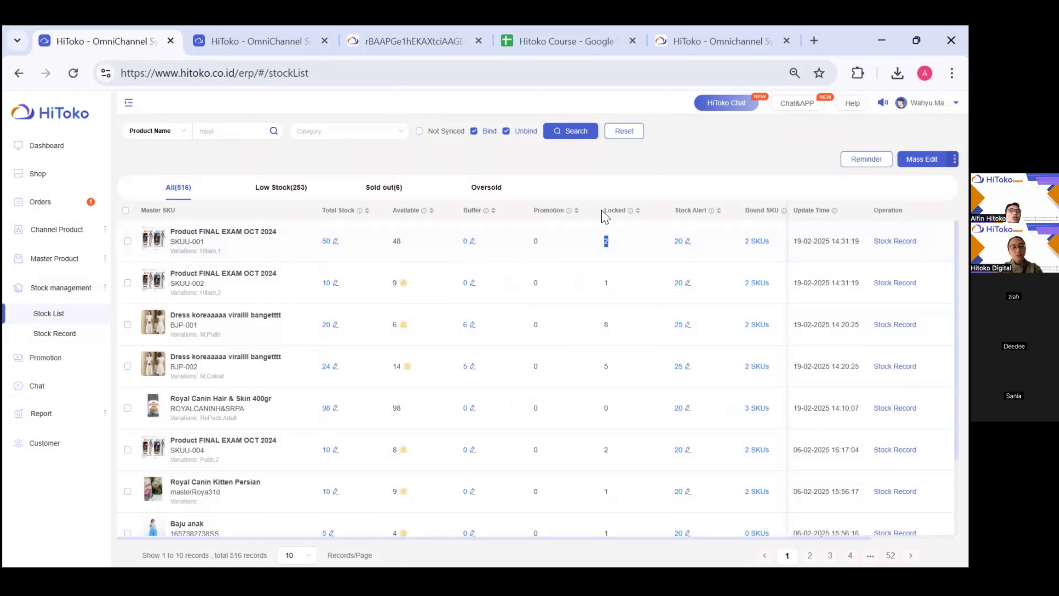
mouse_move(630, 210)
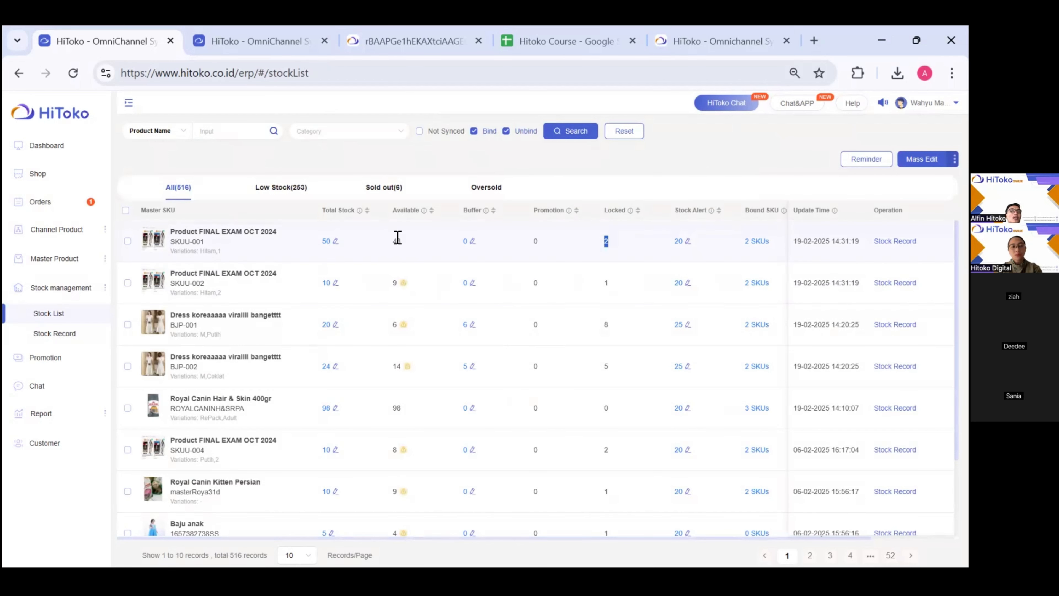
left_click_drag(397, 241, 406, 246)
left_click(601, 244)
left_click_drag(601, 244, 613, 250)
left_click_drag(390, 242, 408, 245)
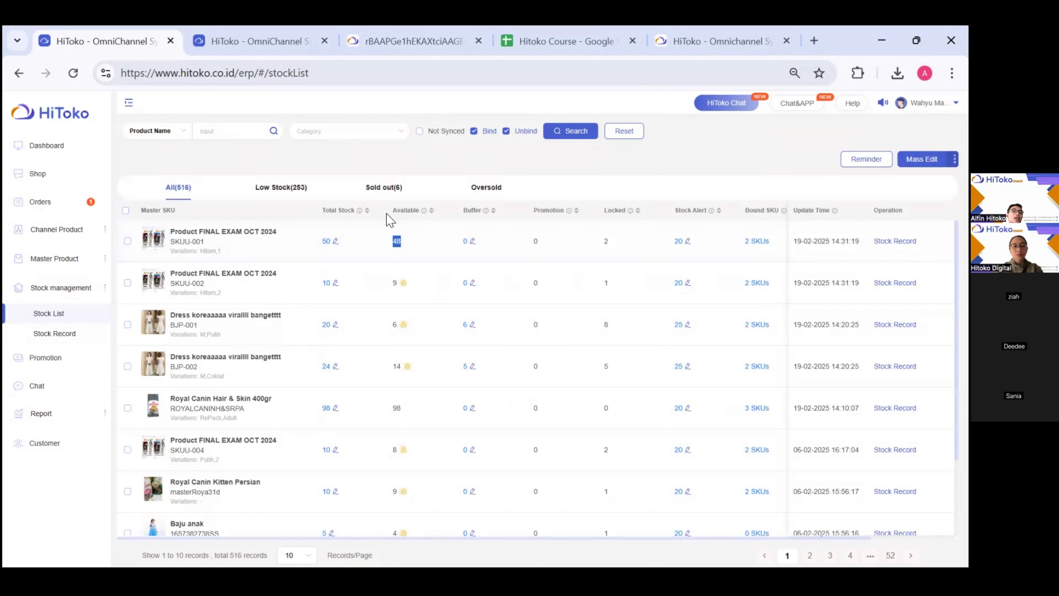
left_click(516, 160)
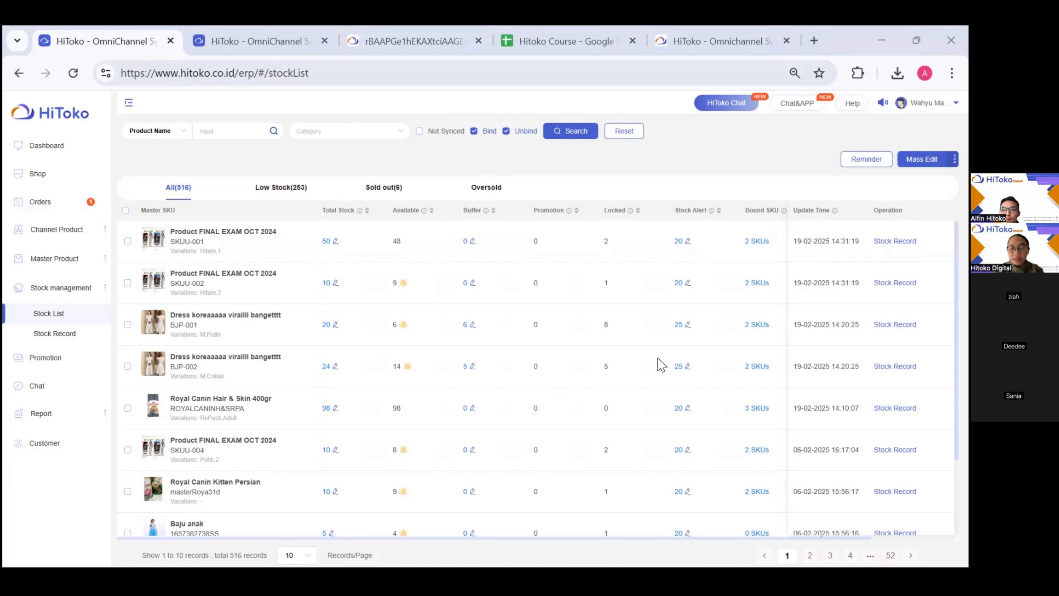
mouse_move(449, 27)
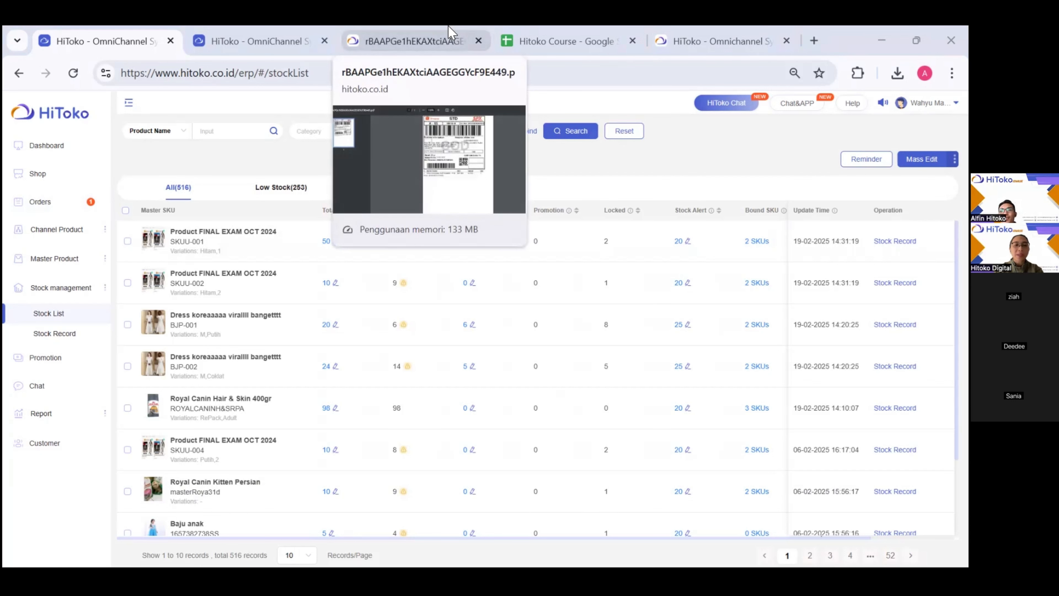
- Return the second HiToko tab to the dashboard and bring up the Shopee SPX shipping label PDF
left_click(448, 26)
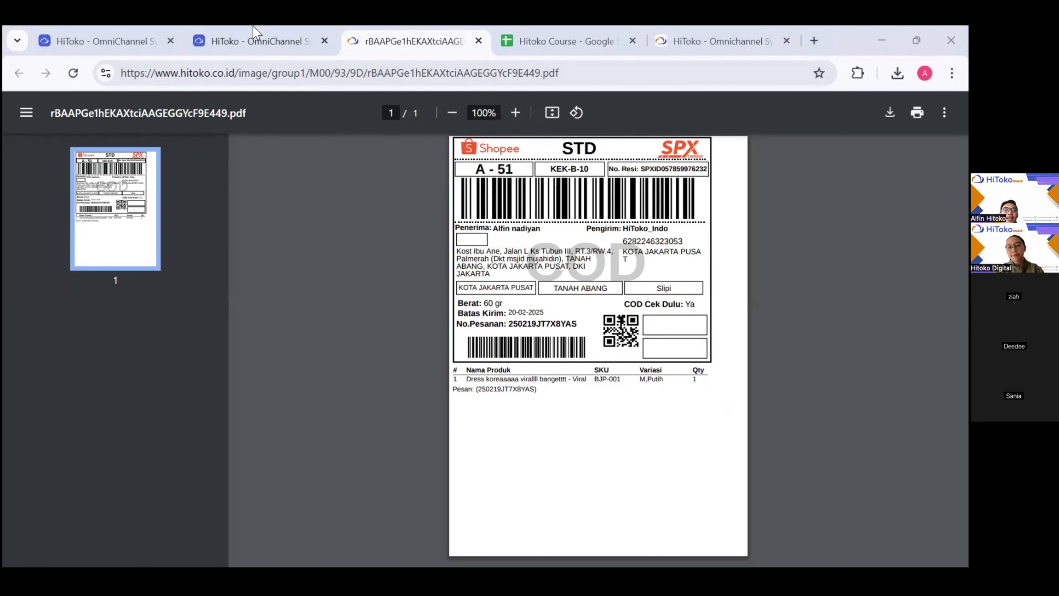
left_click(232, 26)
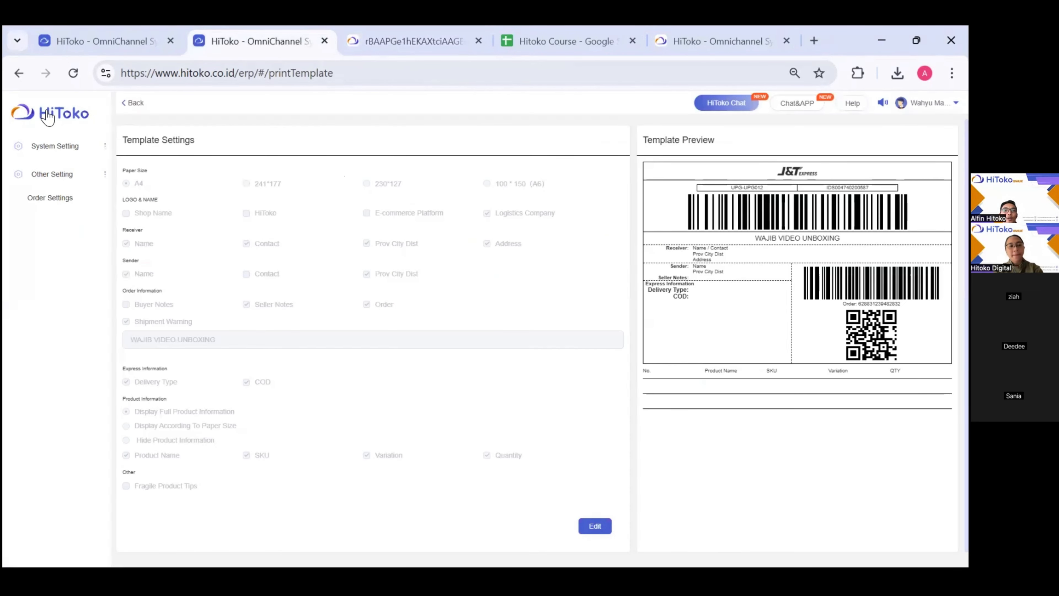
left_click(26, 116)
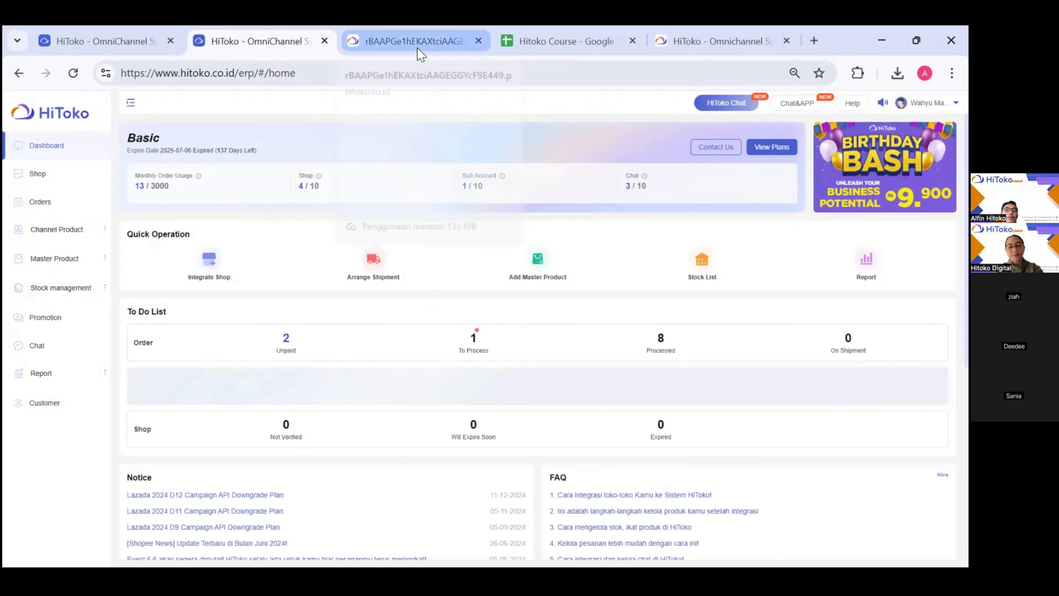
left_click(416, 46)
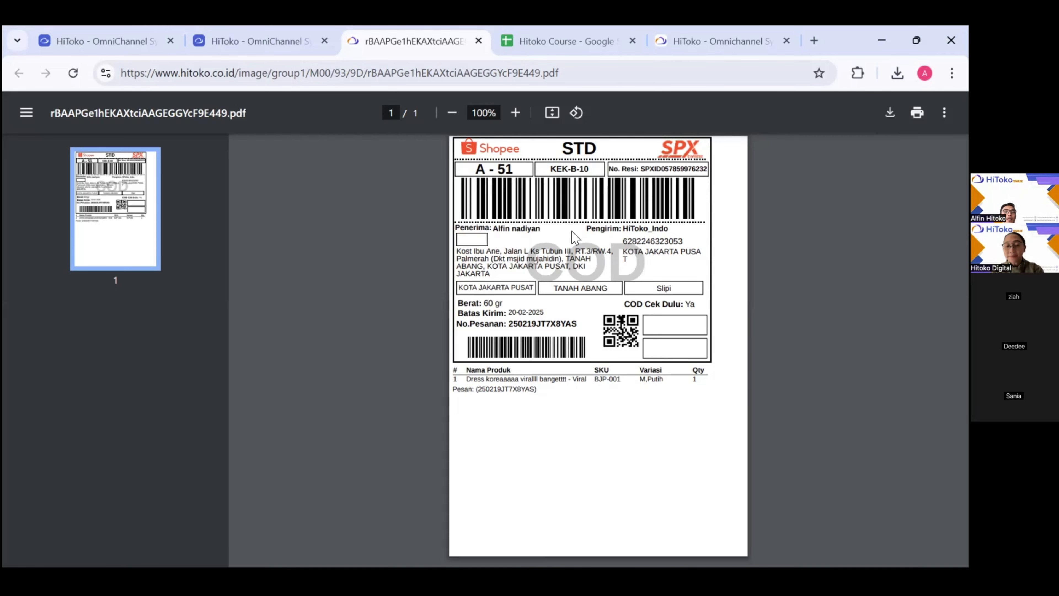
scroll(572, 232, "up", 5, "ctrl")
scroll(575, 237, "down", 5, "ctrl")
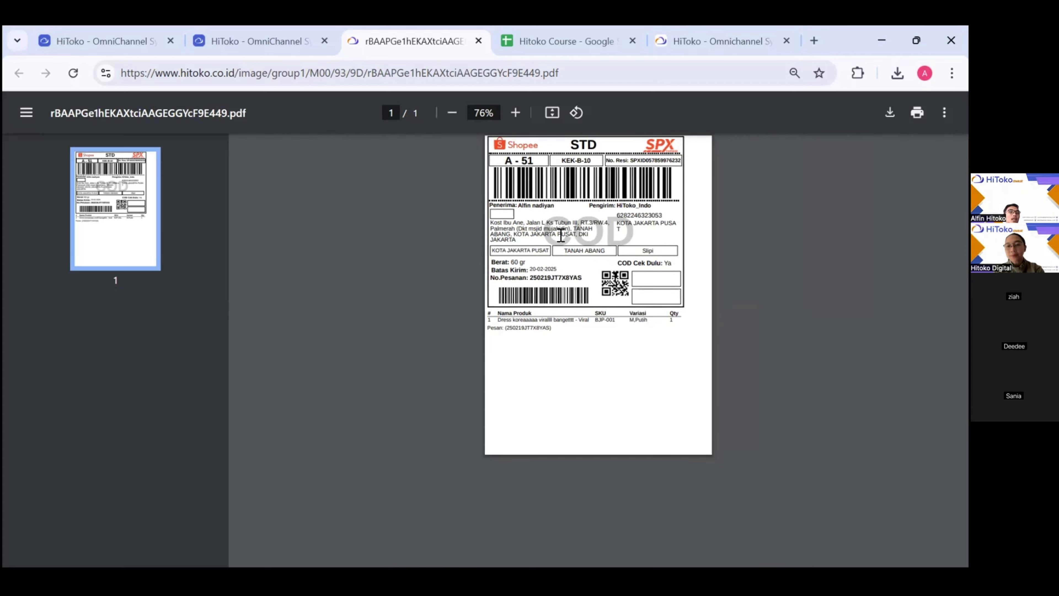
scroll(560, 236, "up", 3, "ctrl")
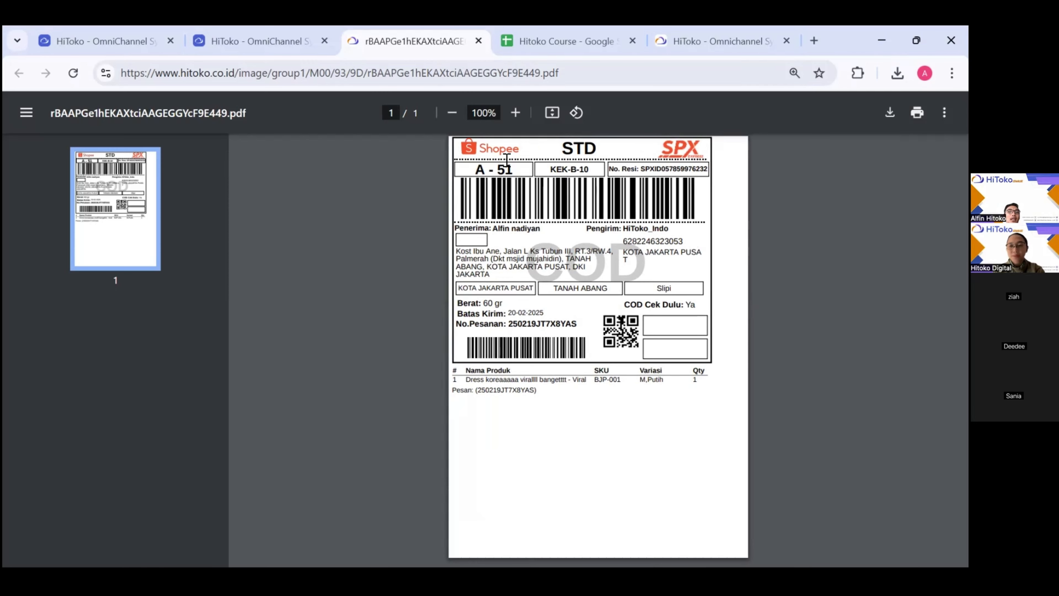
scroll(564, 372, "up", 3)
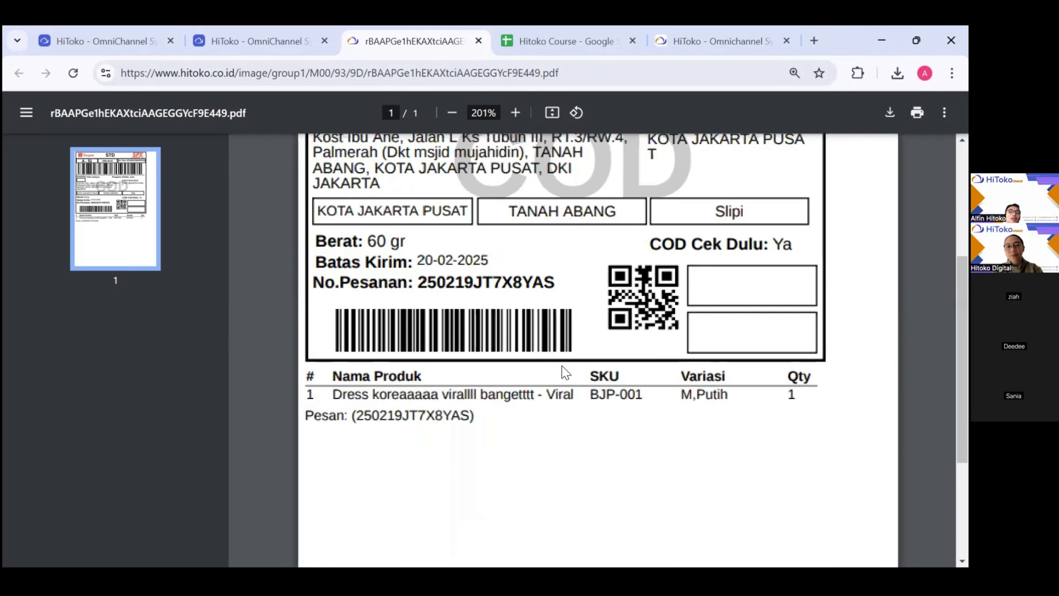
scroll(564, 371, "up", 2)
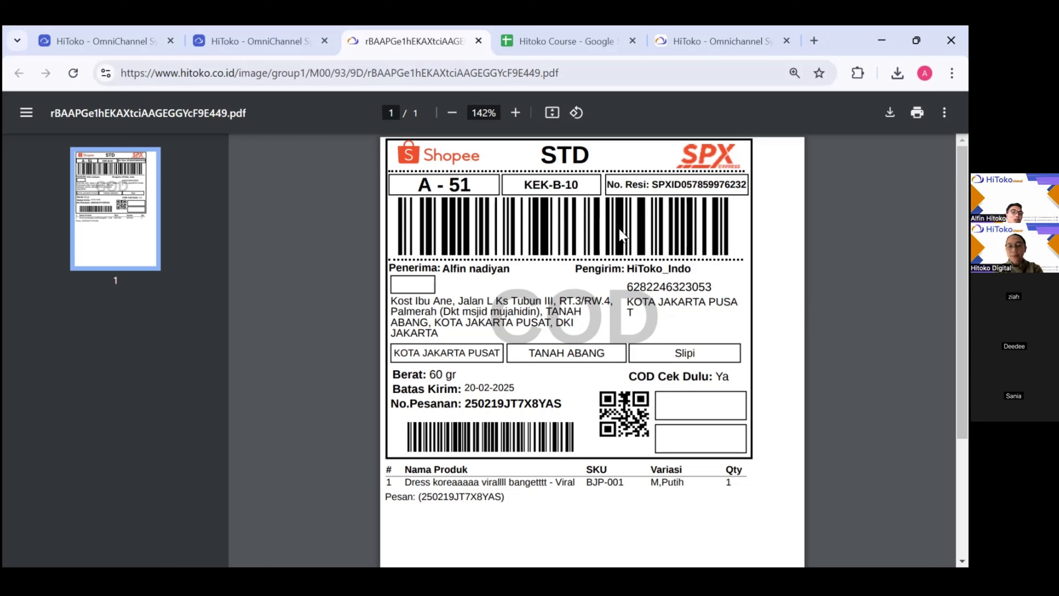
scroll(622, 235, "down", 5)
scroll(621, 236, "up", 4)
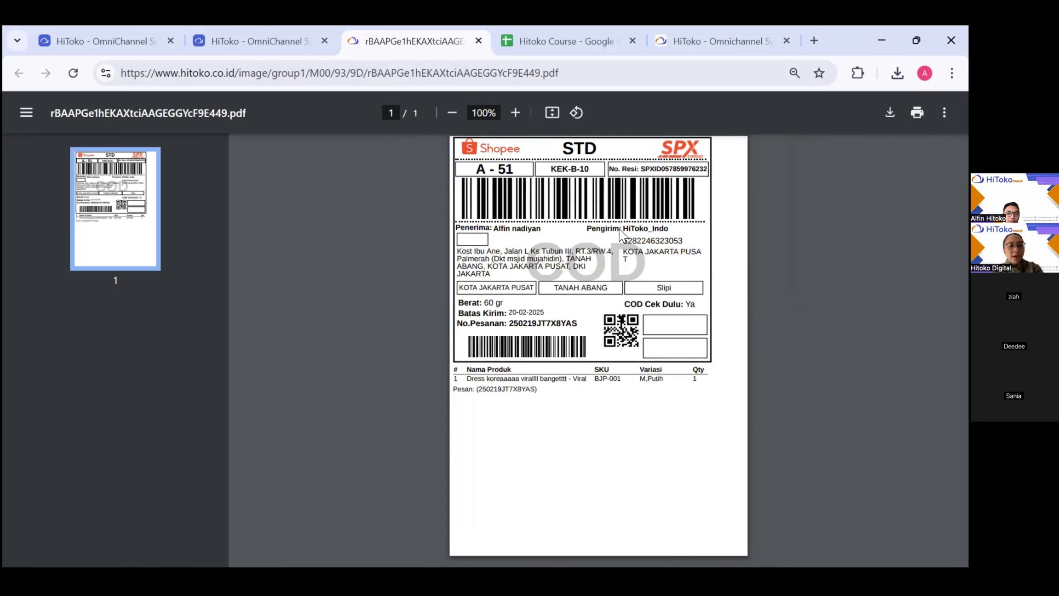